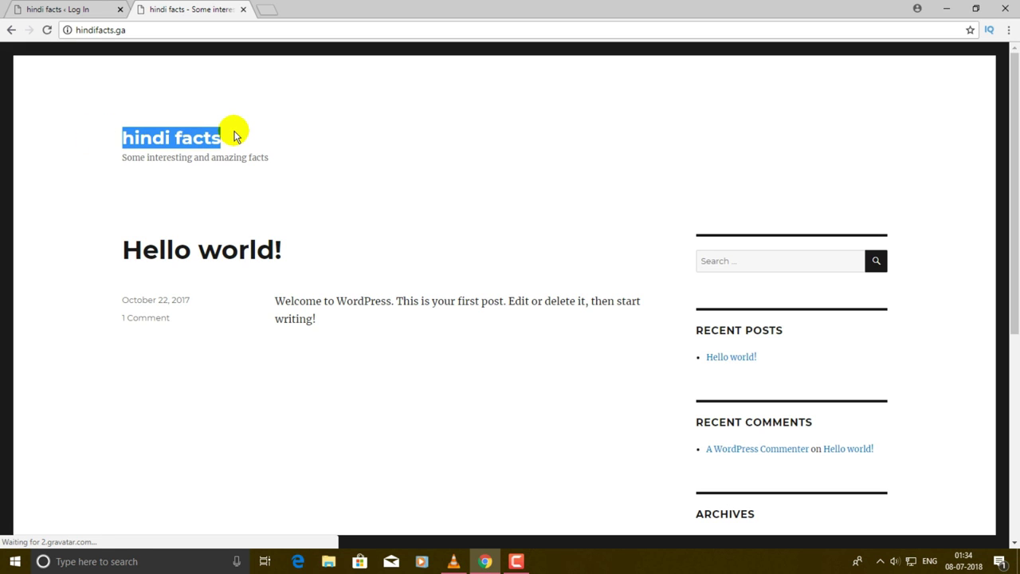
- Go to the site's /wp-admin address and log in with the saved details to reach the Dashboard
{"action": "left_click_drag", "start_coordinate": [112, 158], "coordinate": [315, 158]}
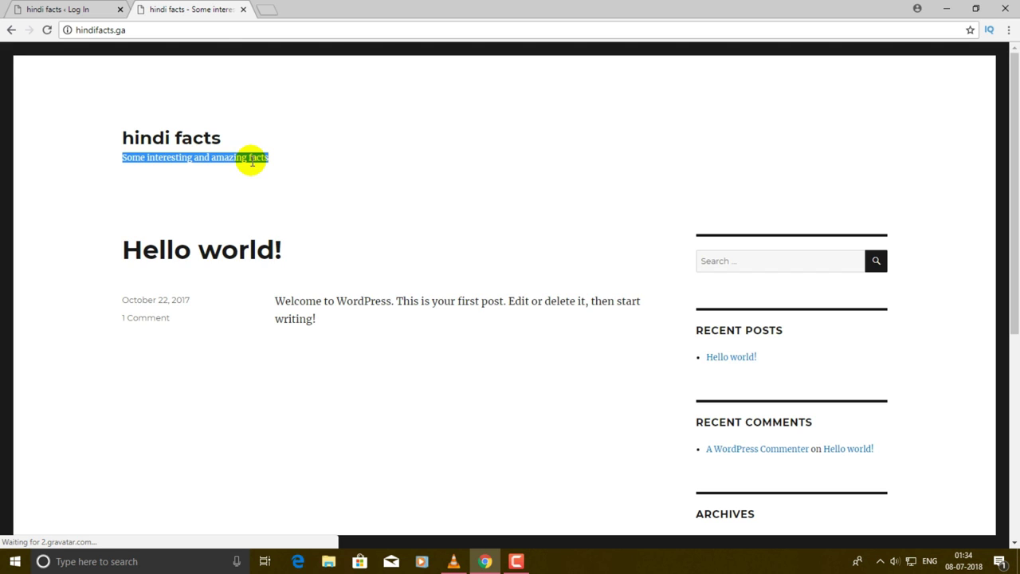
{"action": "left_click", "coordinate": [110, 183]}
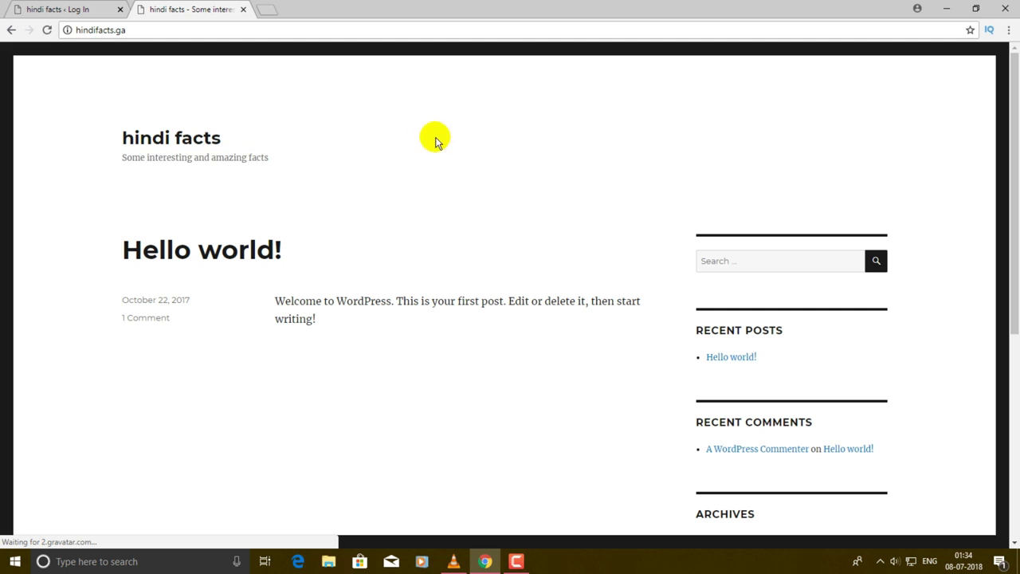
{"action": "left_click", "coordinate": [199, 33]}
{"action": "left_click", "coordinate": [198, 34]}
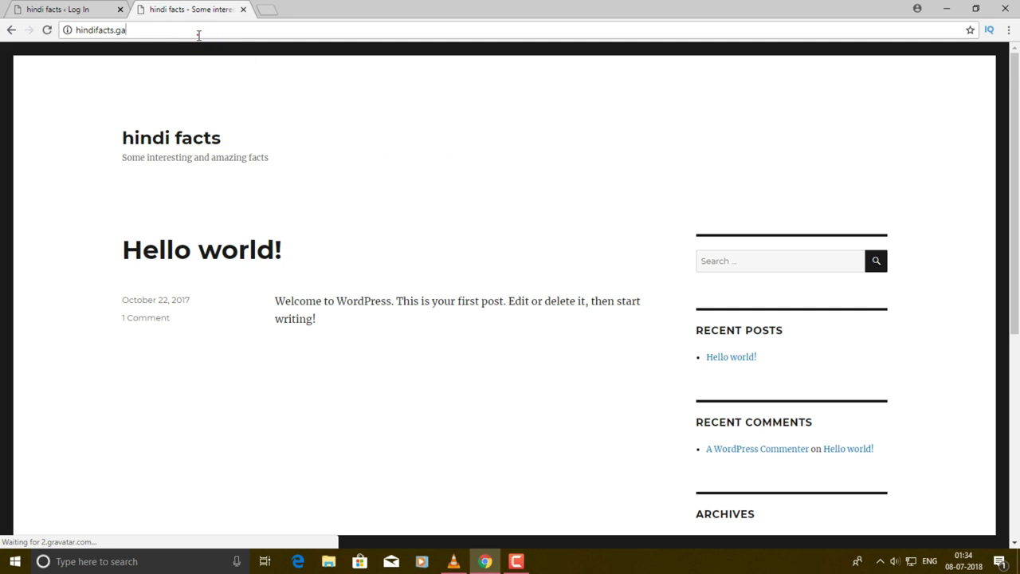
{"action": "type", "text": "/wp-"}
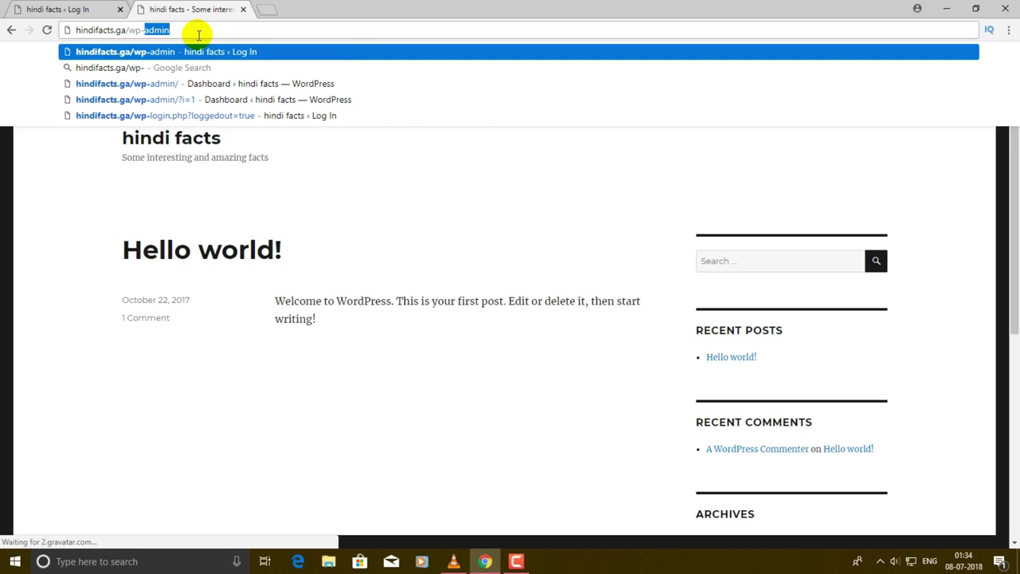
{"action": "type", "text": "admin"}
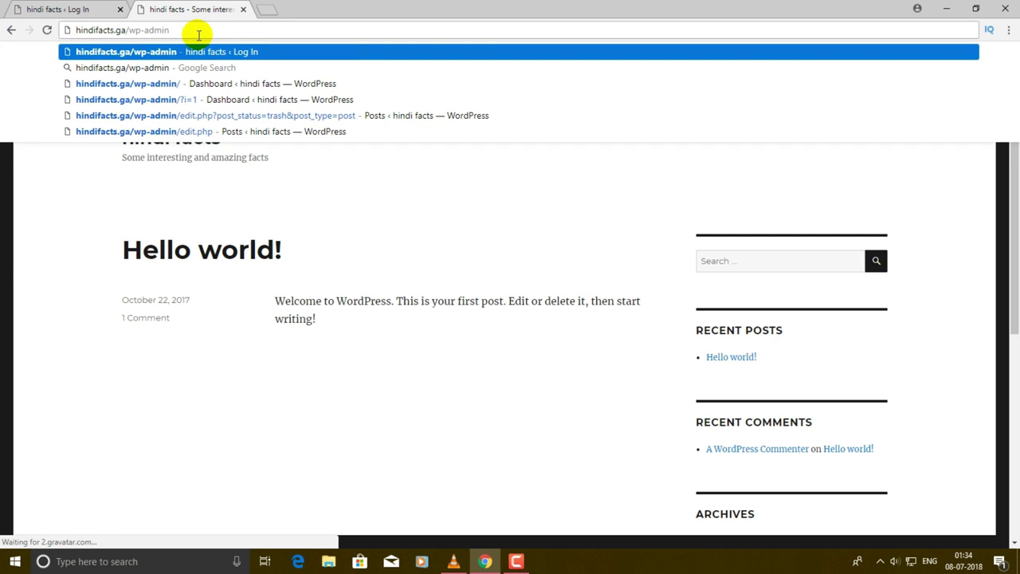
{"action": "key", "text": "Return"}
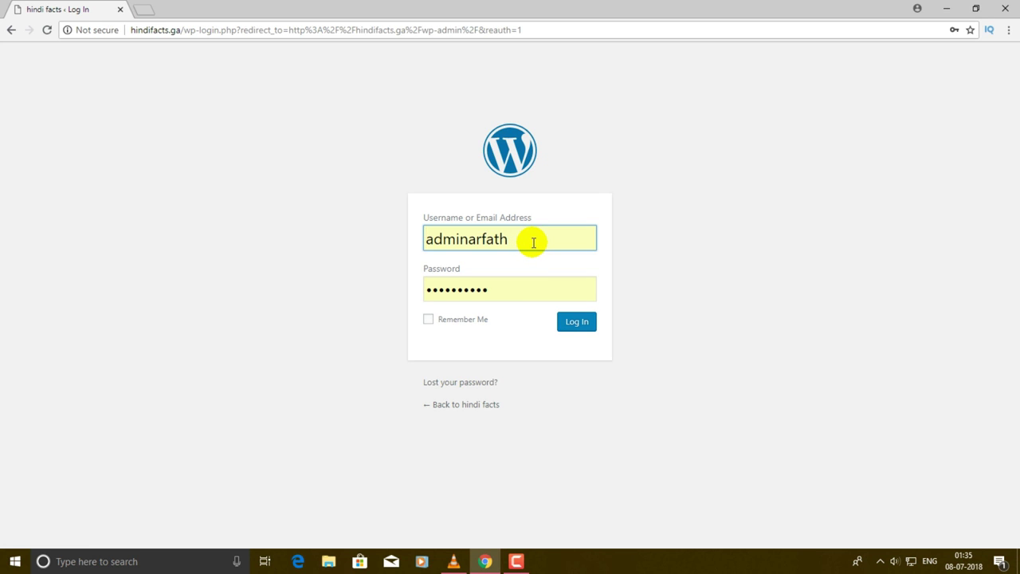
{"action": "left_click", "coordinate": [583, 326]}
{"action": "left_click", "coordinate": [587, 326]}
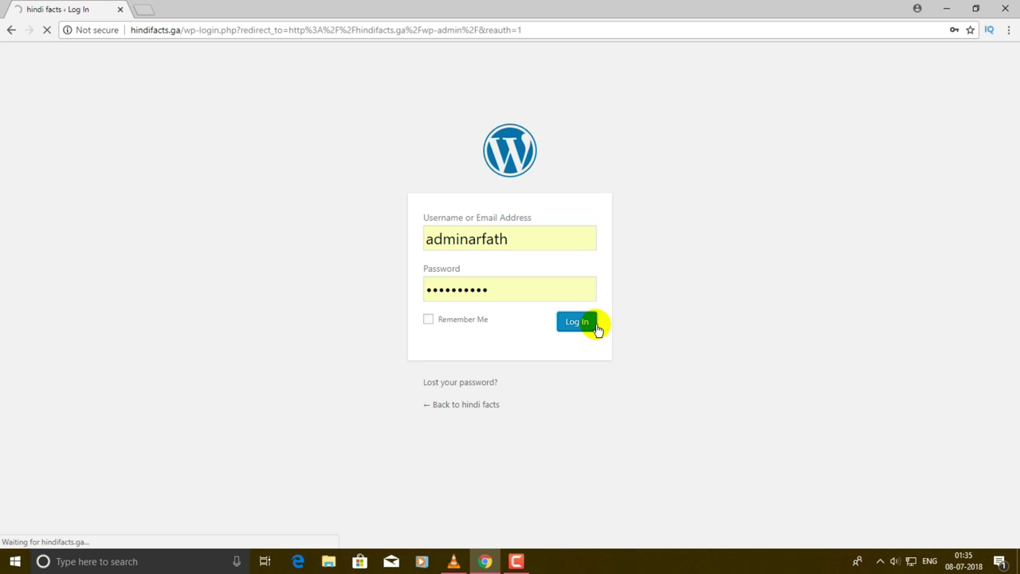
{"action": "scroll", "coordinate": [599, 315], "scroll_direction": "down", "scroll_amount": 10}
{"action": "scroll", "coordinate": [602, 311], "scroll_direction": "up", "scroll_amount": 10}
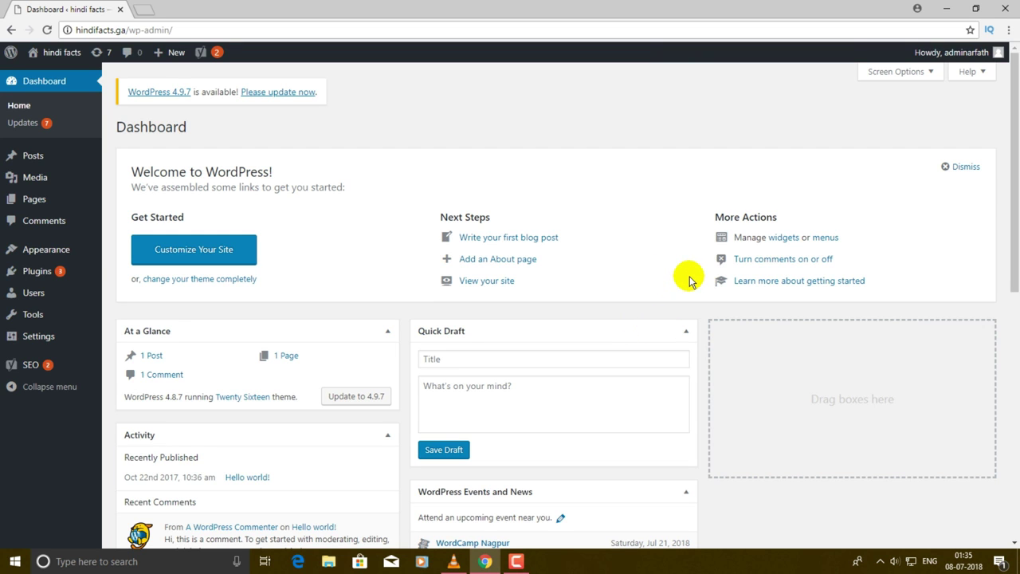
{"action": "scroll", "coordinate": [496, 296], "scroll_direction": "down", "scroll_amount": 5}
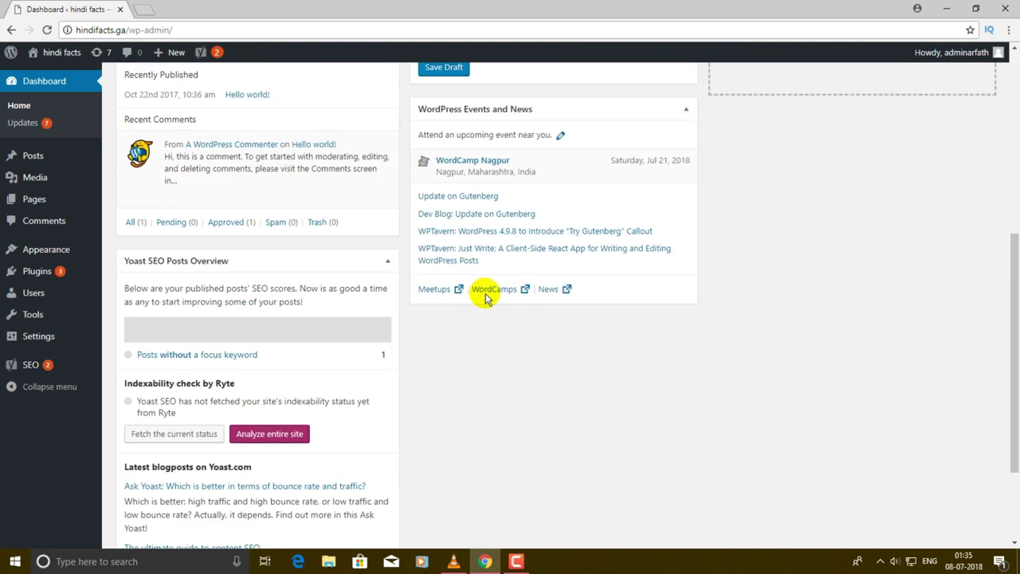
{"action": "scroll", "coordinate": [223, 94], "scroll_direction": "up", "scroll_amount": 5}
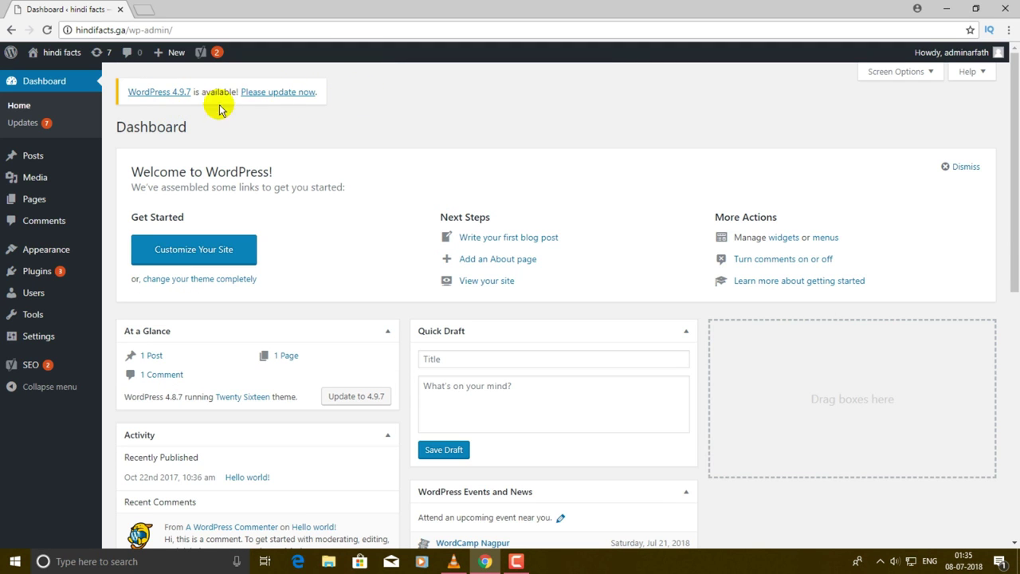
{"action": "left_click_drag", "start_coordinate": [118, 73], "coordinate": [301, 115]}
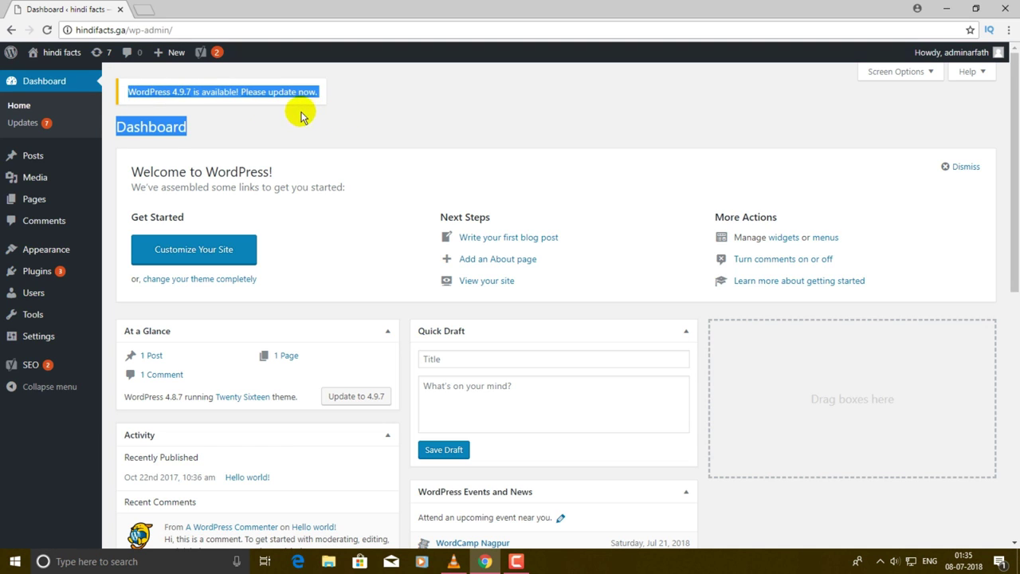
{"action": "left_click", "coordinate": [295, 115]}
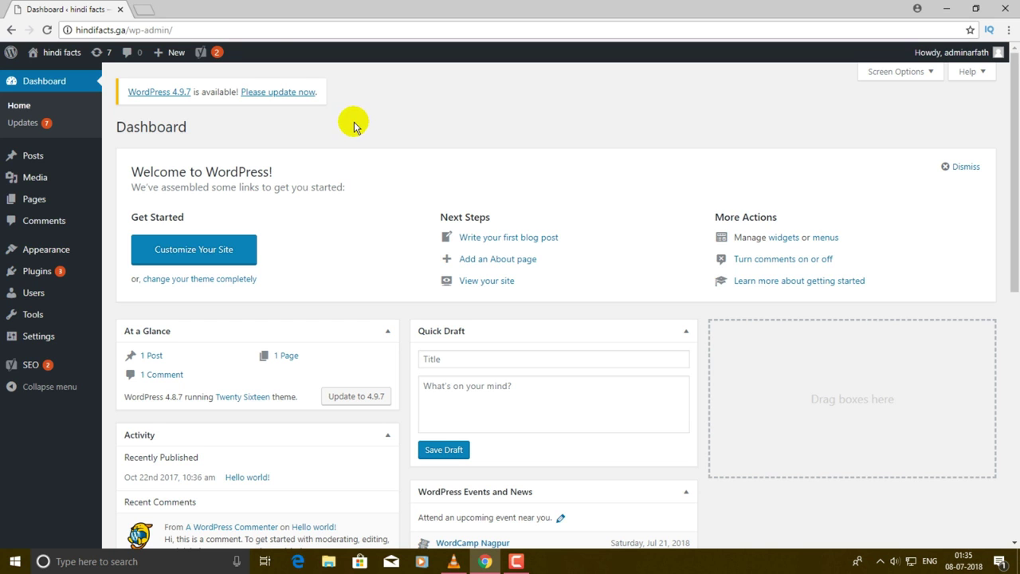
{"action": "scroll", "coordinate": [362, 132], "scroll_direction": "down", "scroll_amount": 5}
{"action": "scroll", "coordinate": [522, 368], "scroll_direction": "up", "scroll_amount": 5}
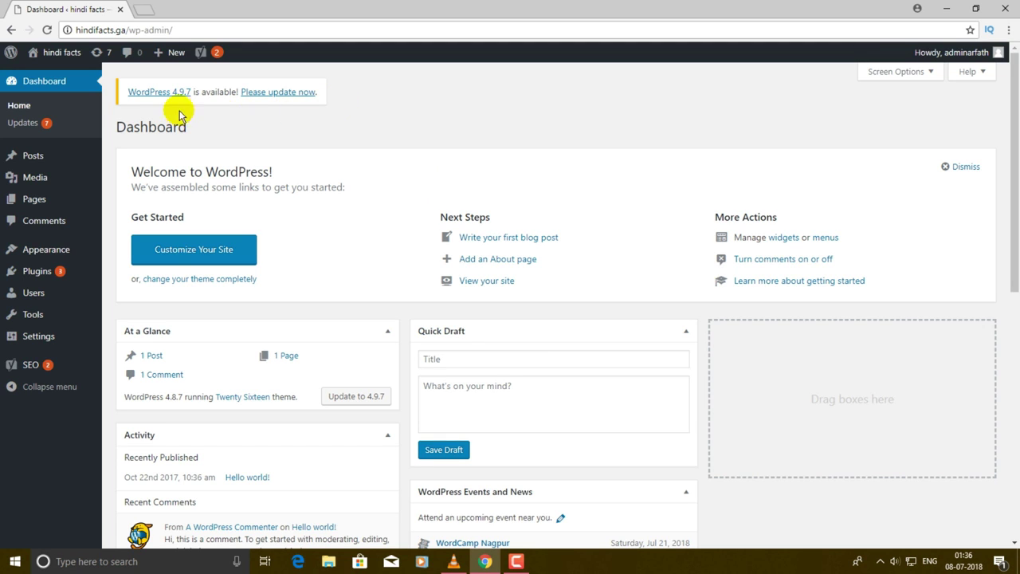
{"action": "left_click_drag", "start_coordinate": [119, 91], "coordinate": [199, 93]}
{"action": "left_click_drag", "start_coordinate": [269, 93], "coordinate": [125, 96]}
{"action": "left_click", "coordinate": [207, 115]}
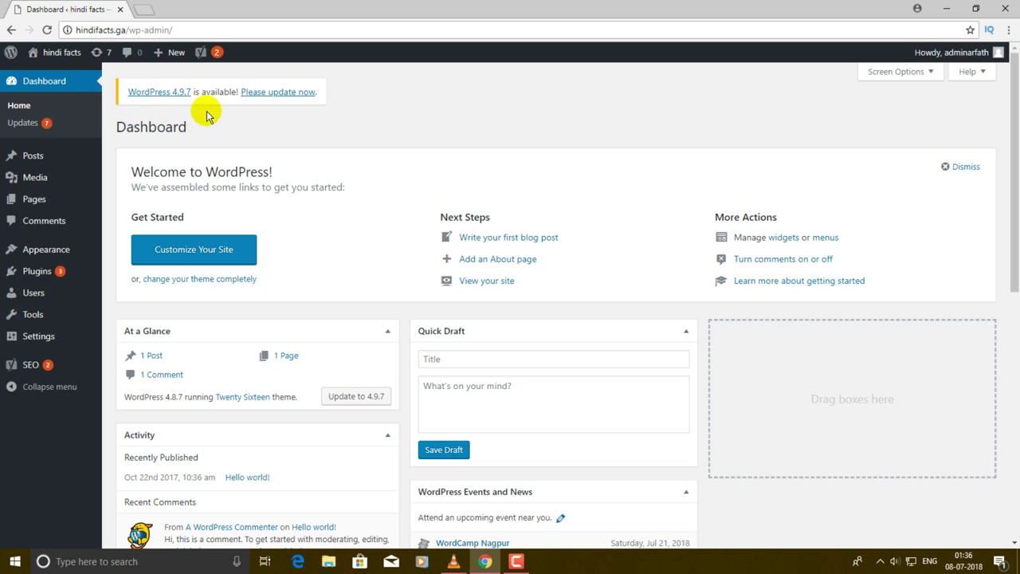
{"action": "left_click", "coordinate": [287, 94]}
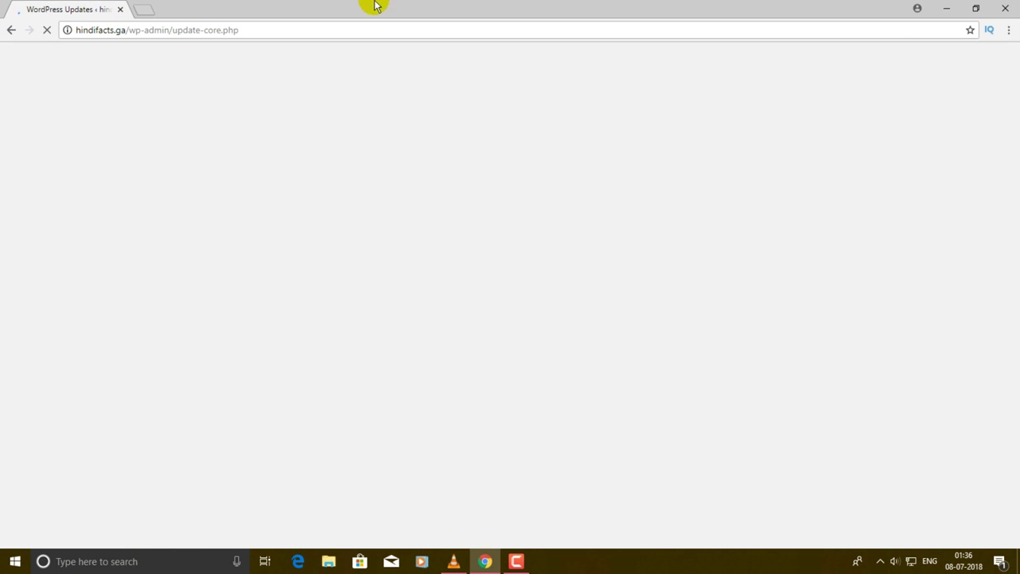
{"action": "mouse_move", "coordinate": [373, 4]}
{"action": "left_mouse_down"}
{"action": "mouse_move", "coordinate": [398, 129]}
{"action": "mouse_move", "coordinate": [373, 4]}
{"action": "left_mouse_up"}
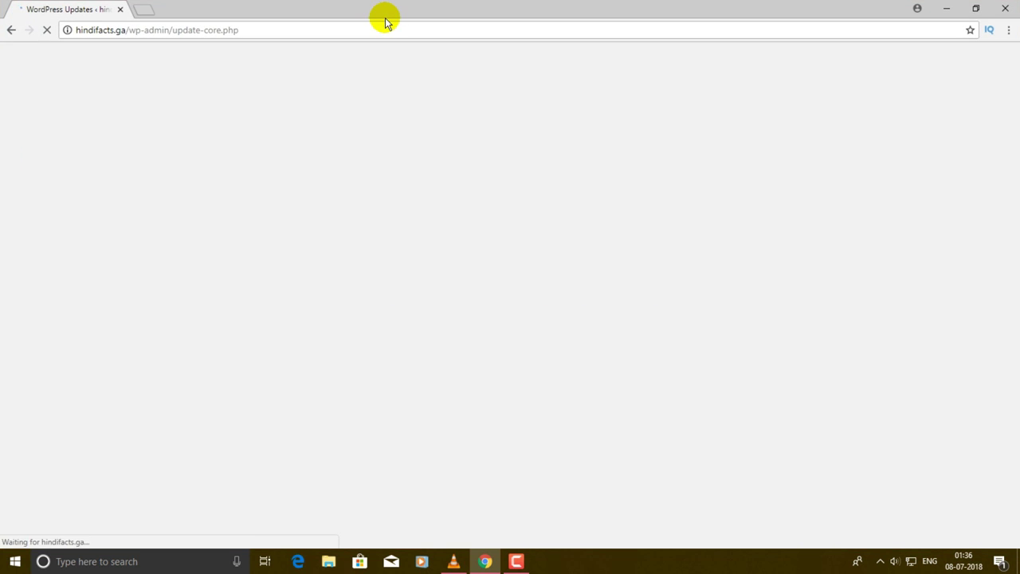
{"action": "left_click", "coordinate": [9, 29]}
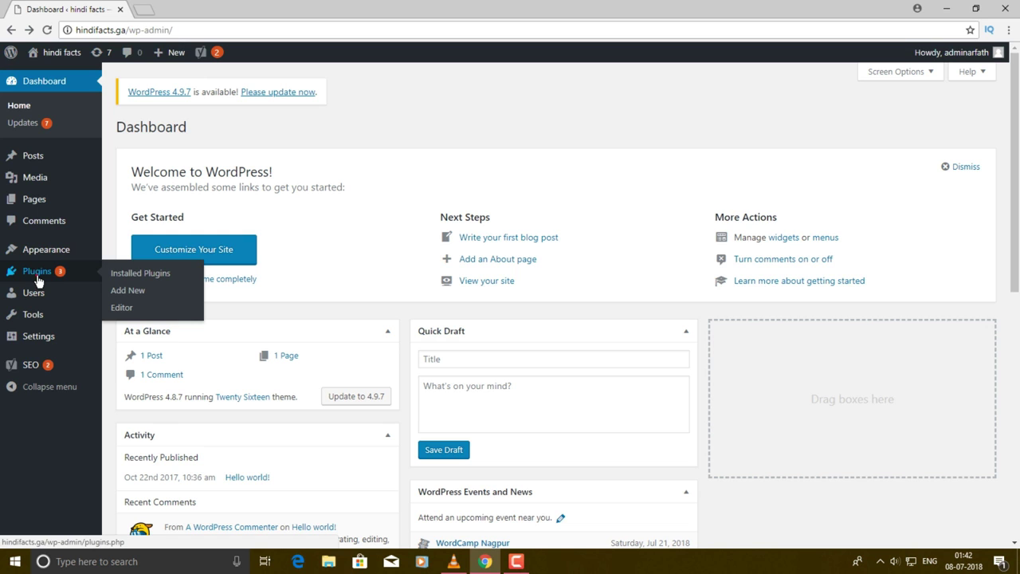
- Select all installed plugins and bulk-delete Ad Inserter and Yoast SEO, confirming the deletion
{"action": "left_click", "coordinate": [40, 276]}
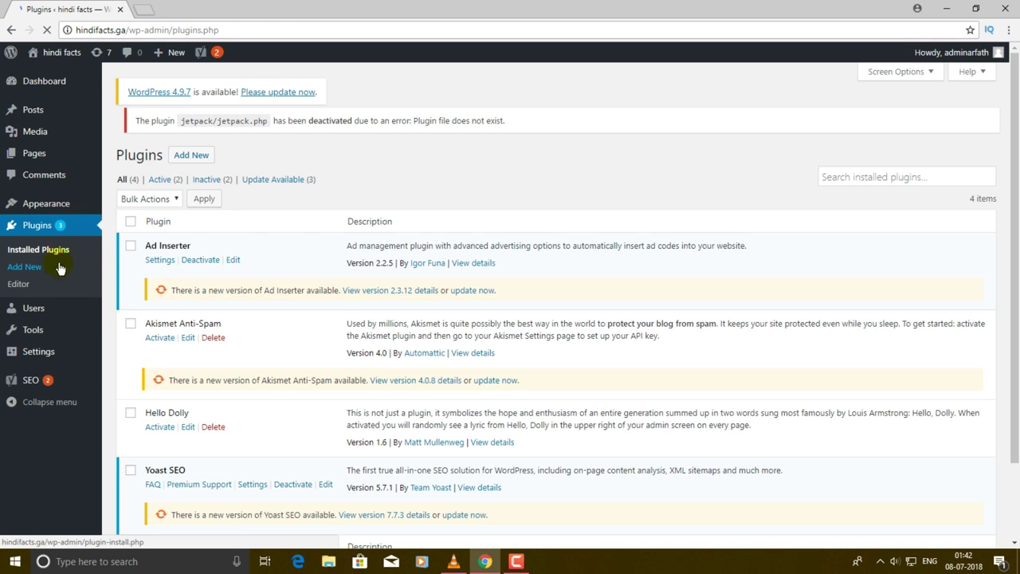
{"action": "left_click", "coordinate": [131, 214]}
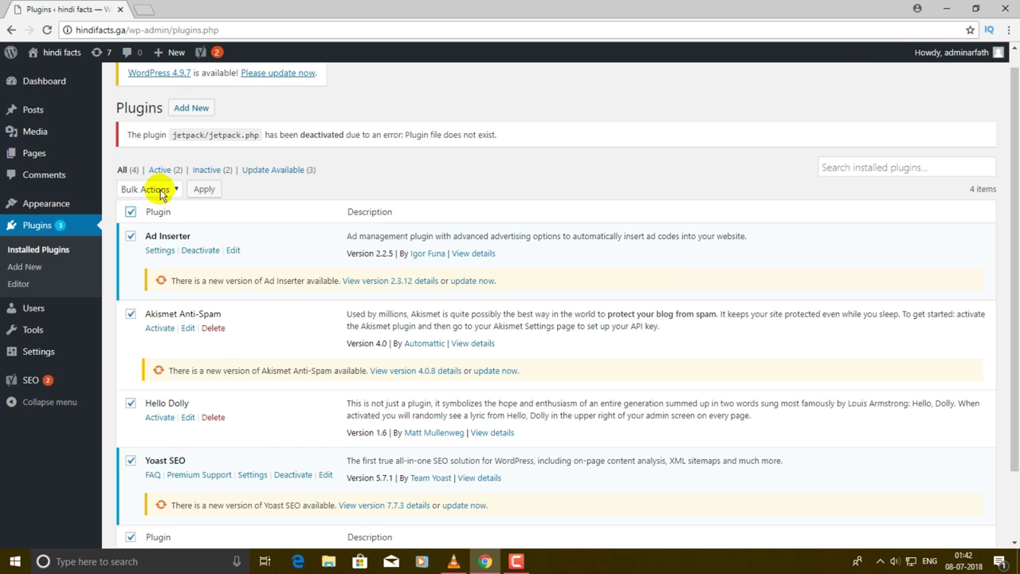
{"action": "left_click", "coordinate": [155, 191]}
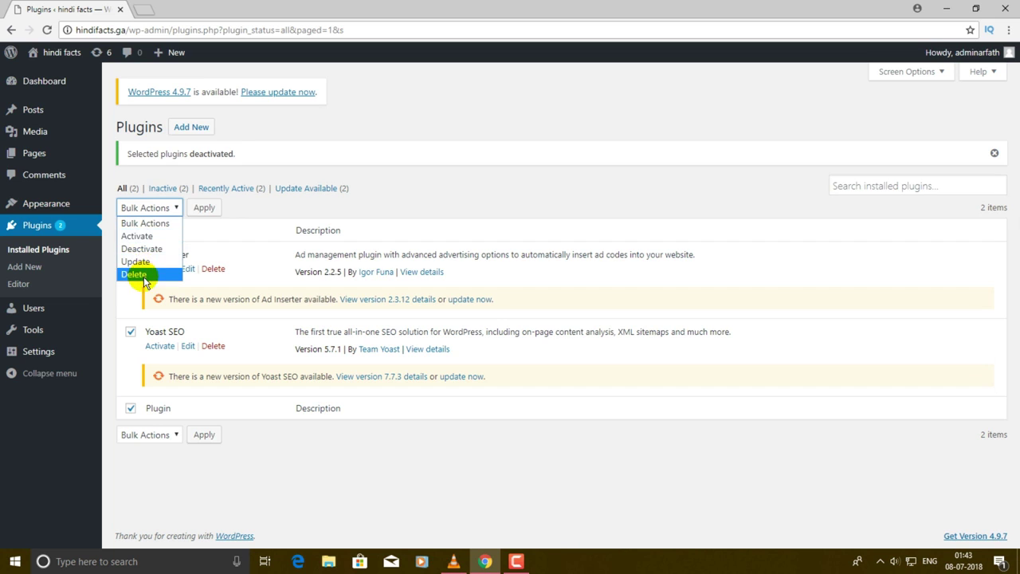
{"action": "left_click", "coordinate": [144, 275]}
{"action": "left_click", "coordinate": [200, 209]}
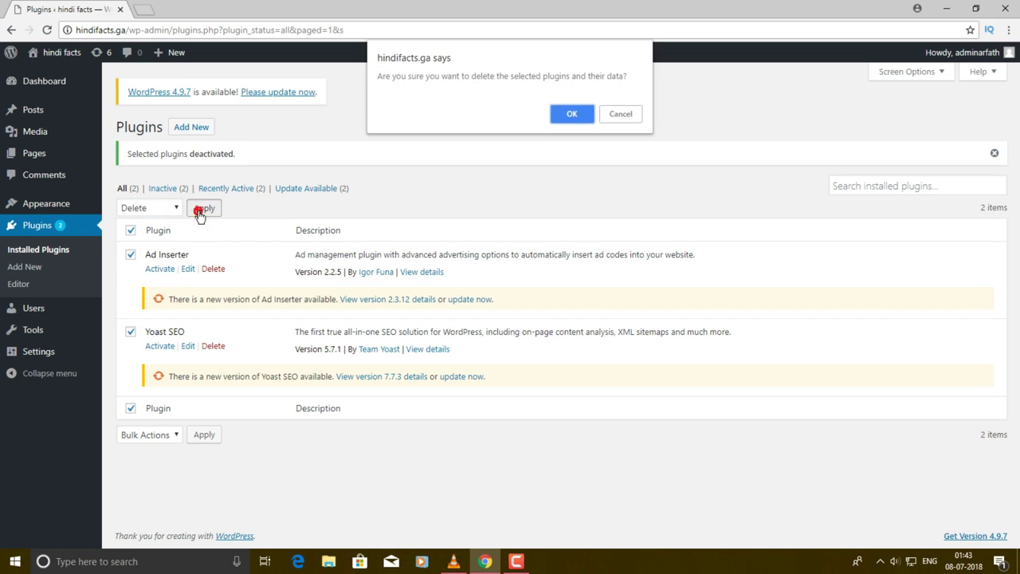
{"action": "left_click", "coordinate": [574, 114]}
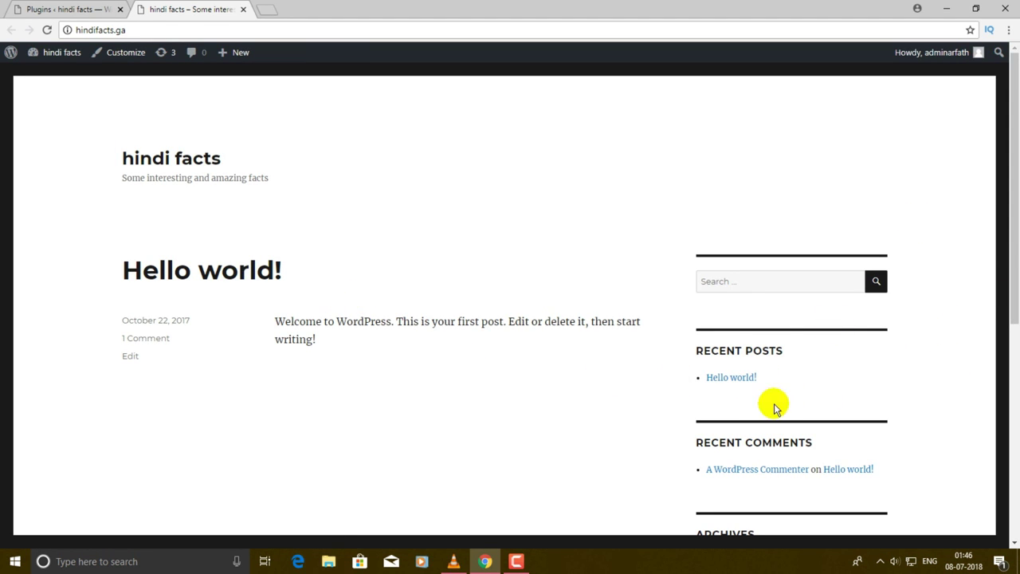
- Open the live Hello world! post and inspect the date-based part of its web address
{"action": "left_click", "coordinate": [735, 381]}
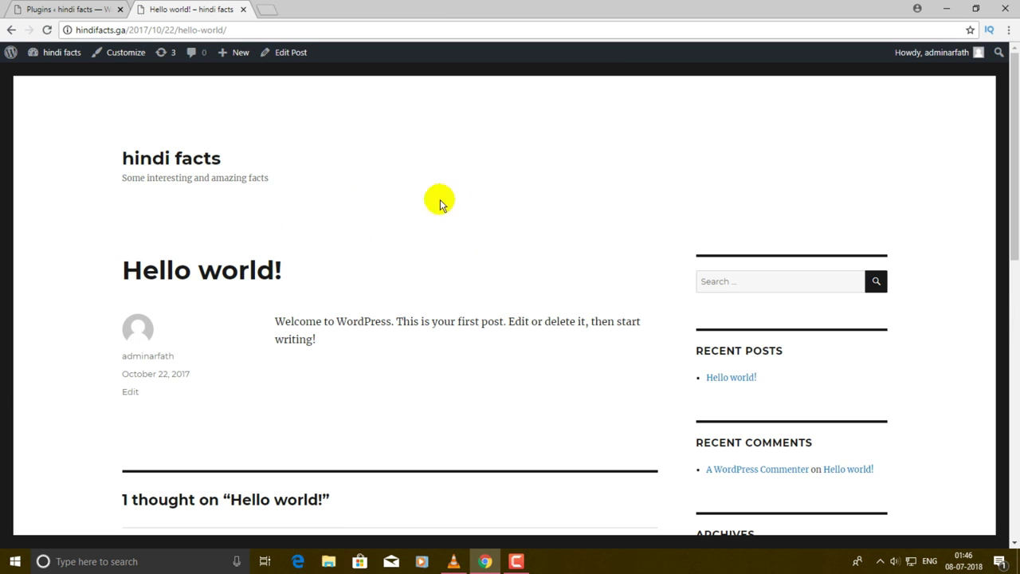
{"action": "scroll", "coordinate": [451, 212], "scroll_direction": "down", "scroll_amount": 2}
{"action": "scroll", "coordinate": [462, 221], "scroll_direction": "up", "scroll_amount": 2}
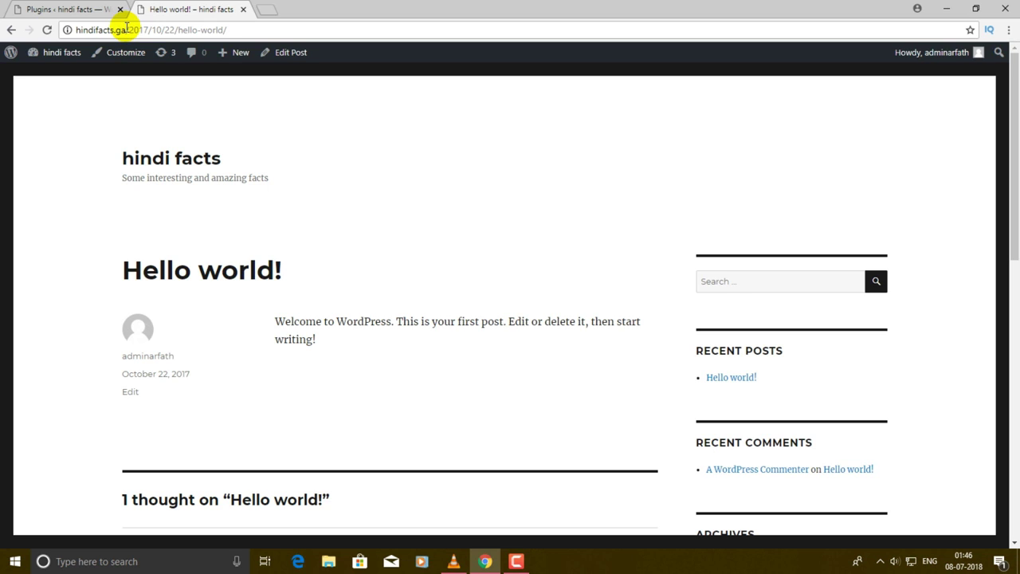
{"action": "left_click_drag", "start_coordinate": [178, 29], "coordinate": [134, 42]}
{"action": "left_click", "coordinate": [178, 29]}
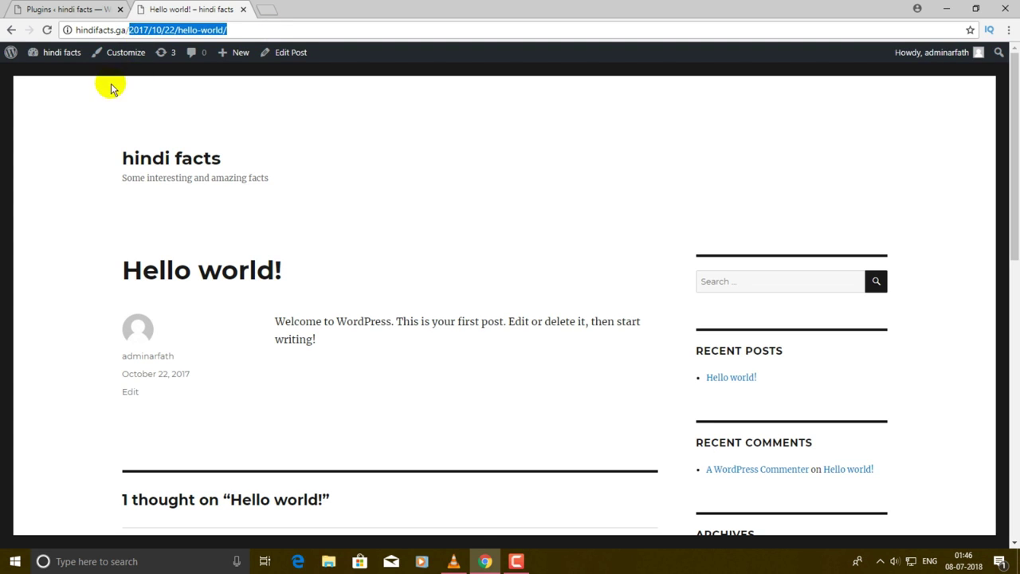
{"action": "left_click", "coordinate": [55, 133]}
{"action": "left_click", "coordinate": [42, 122]}
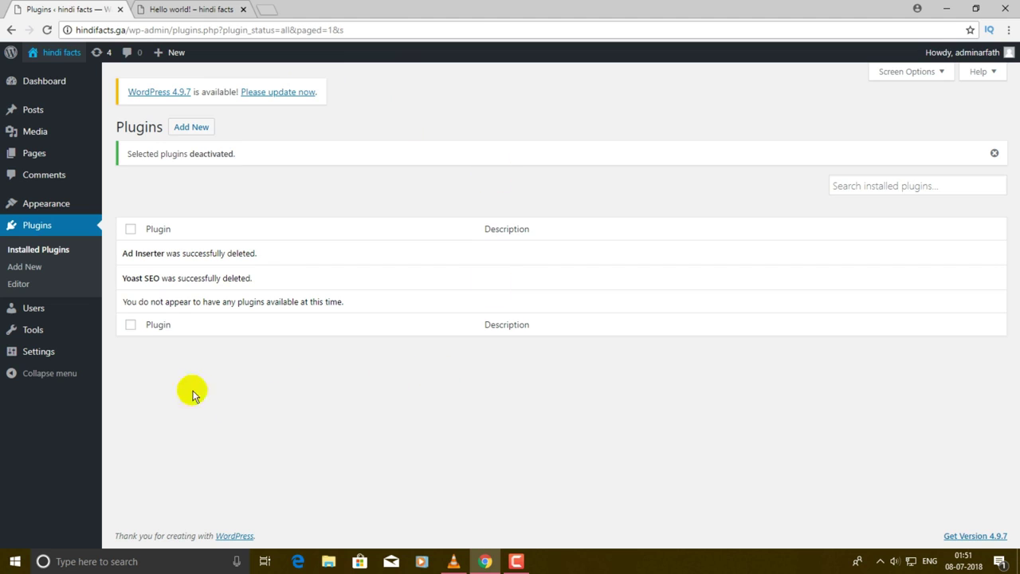
- Set the permalink structure to Post name in Settings > Permalinks and save the change
{"action": "left_click", "coordinate": [50, 353]}
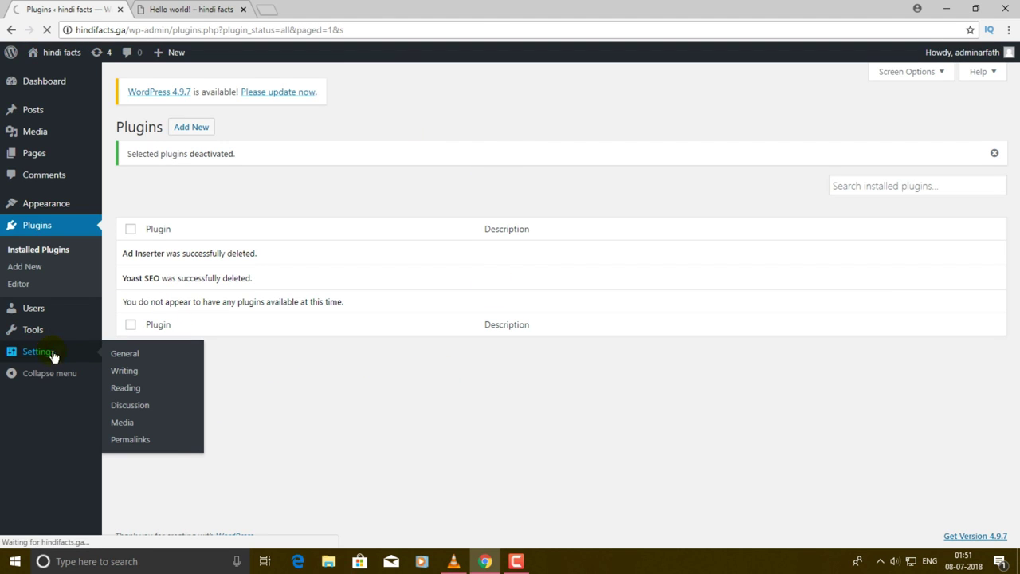
{"action": "left_click", "coordinate": [137, 443]}
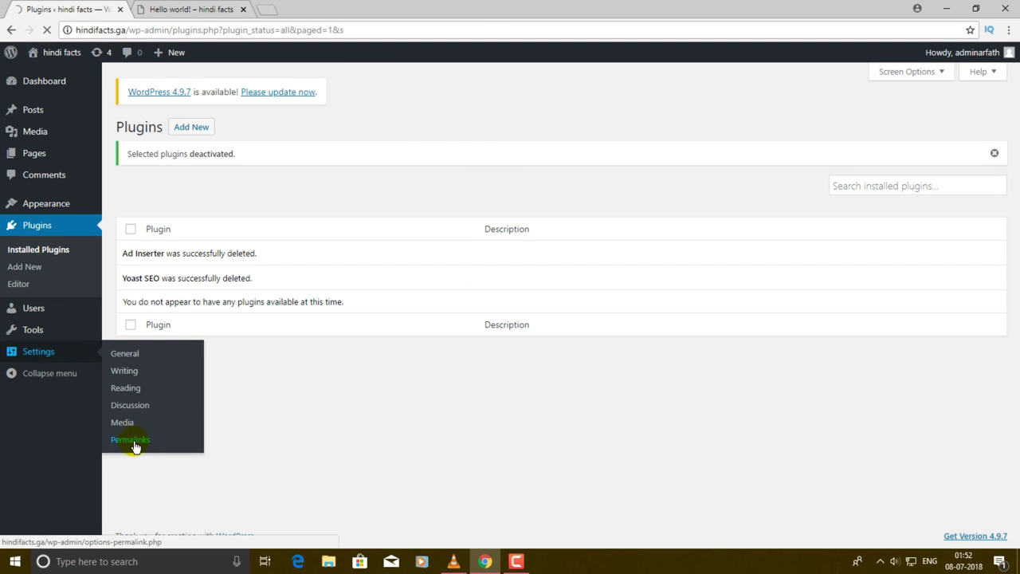
{"action": "left_click", "coordinate": [136, 445]}
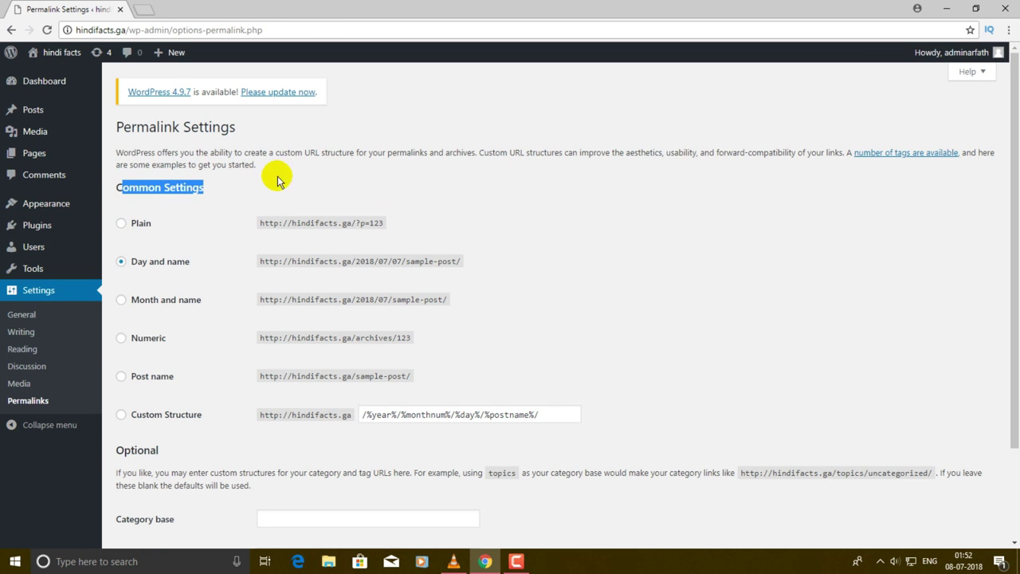
{"action": "left_click", "coordinate": [141, 211]}
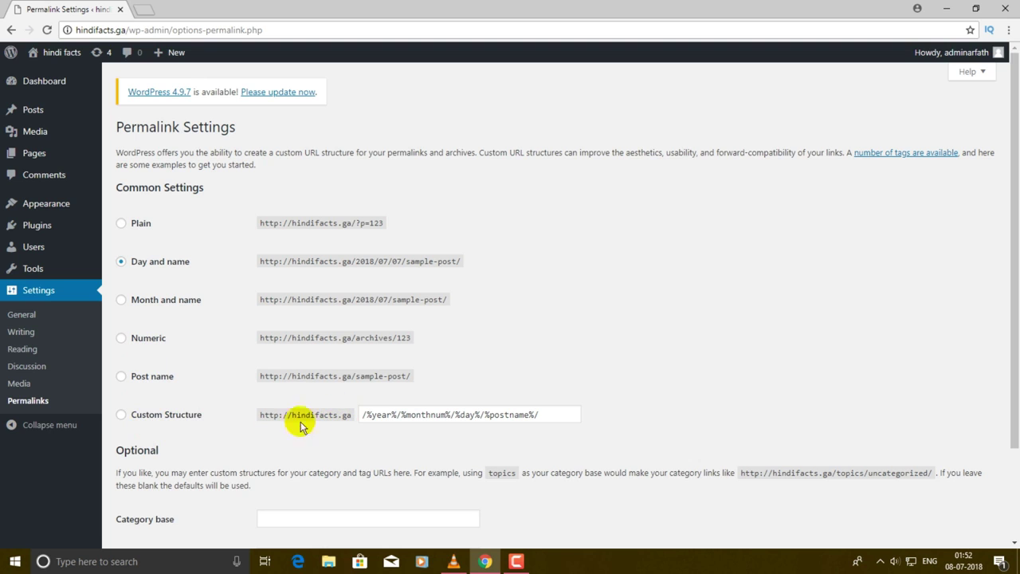
{"action": "left_click", "coordinate": [123, 377]}
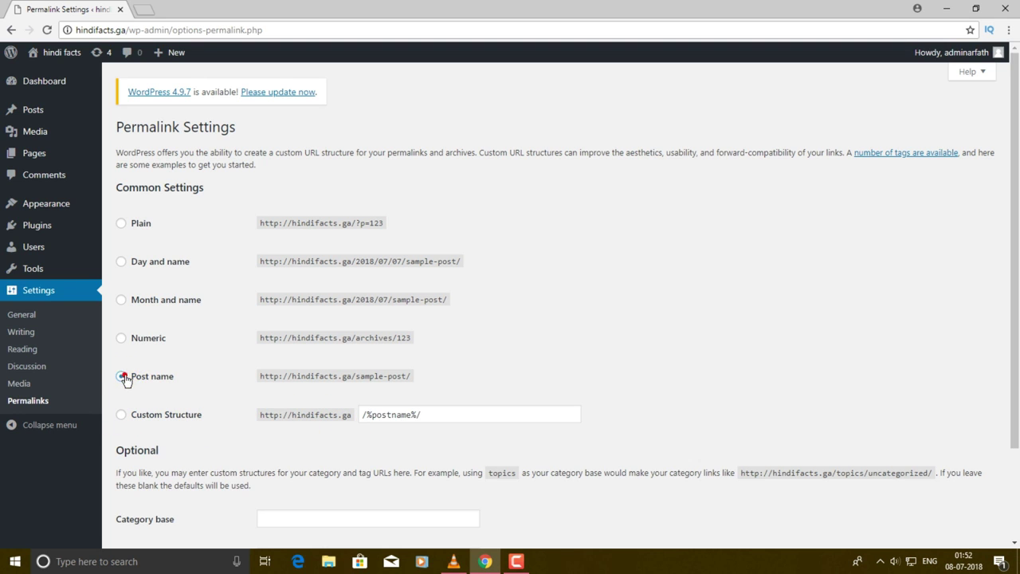
{"action": "scroll", "coordinate": [444, 306], "scroll_direction": "down", "scroll_amount": 2}
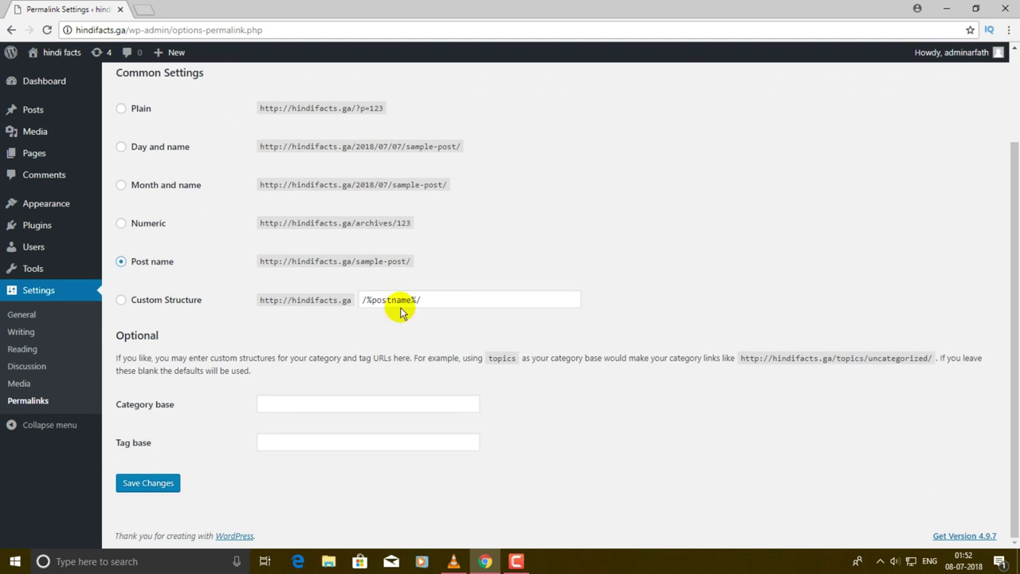
{"action": "left_click", "coordinate": [153, 487]}
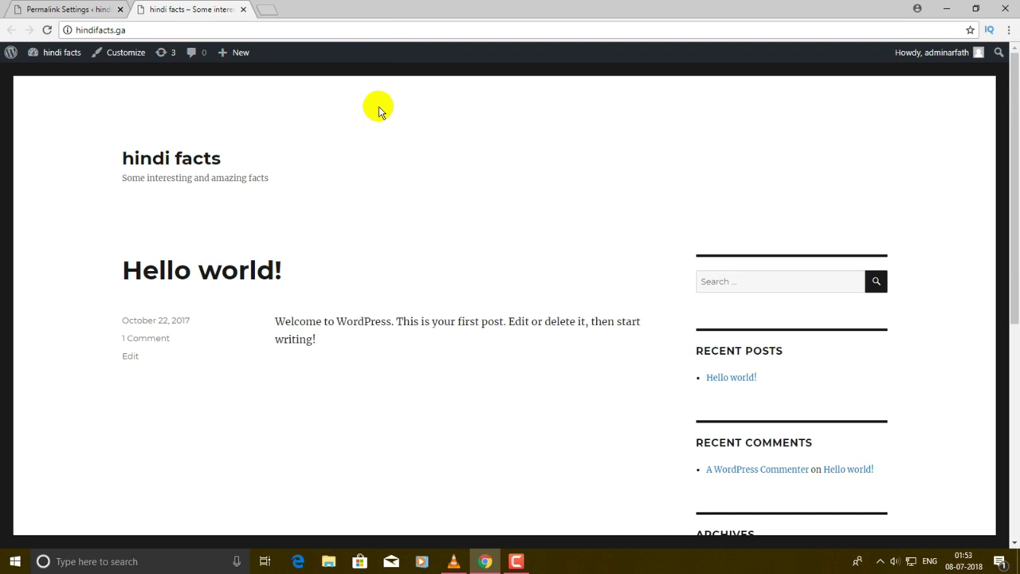
- Open the Hello world! post and confirm its address now ends in /hello-world/
{"action": "left_click", "coordinate": [729, 380]}
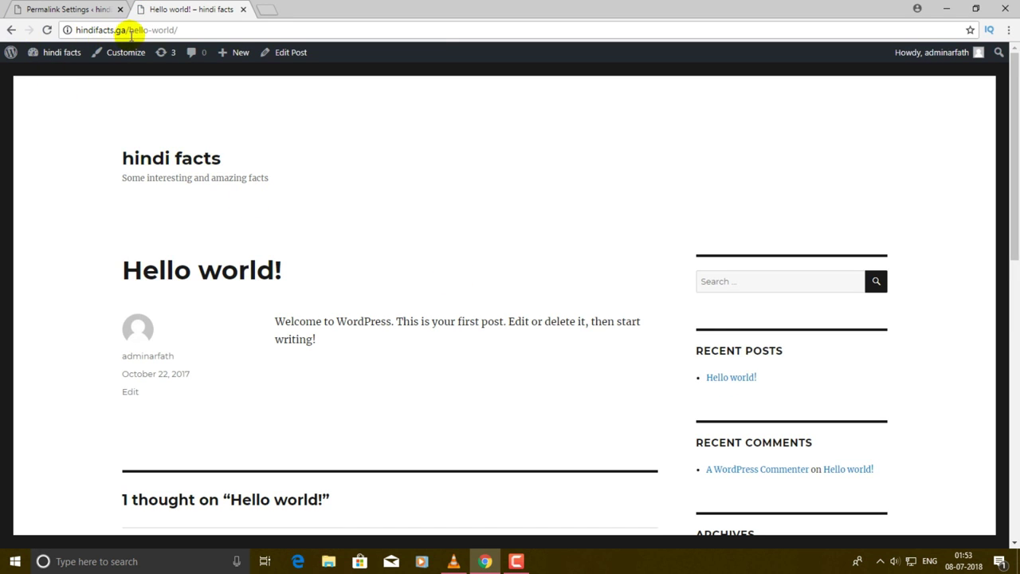
{"action": "left_click_drag", "start_coordinate": [128, 29], "coordinate": [179, 30]}
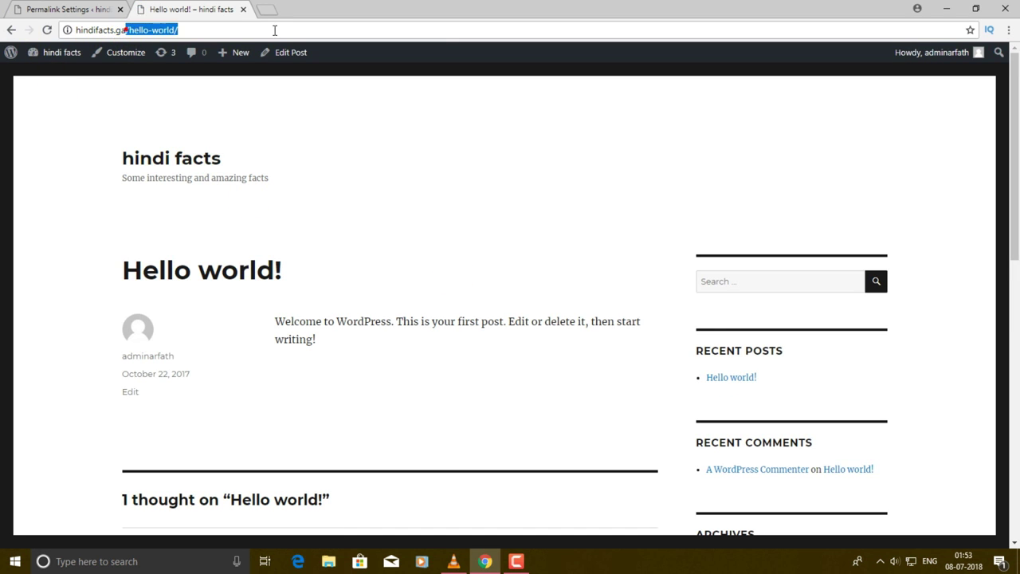
{"action": "left_click", "coordinate": [77, 117]}
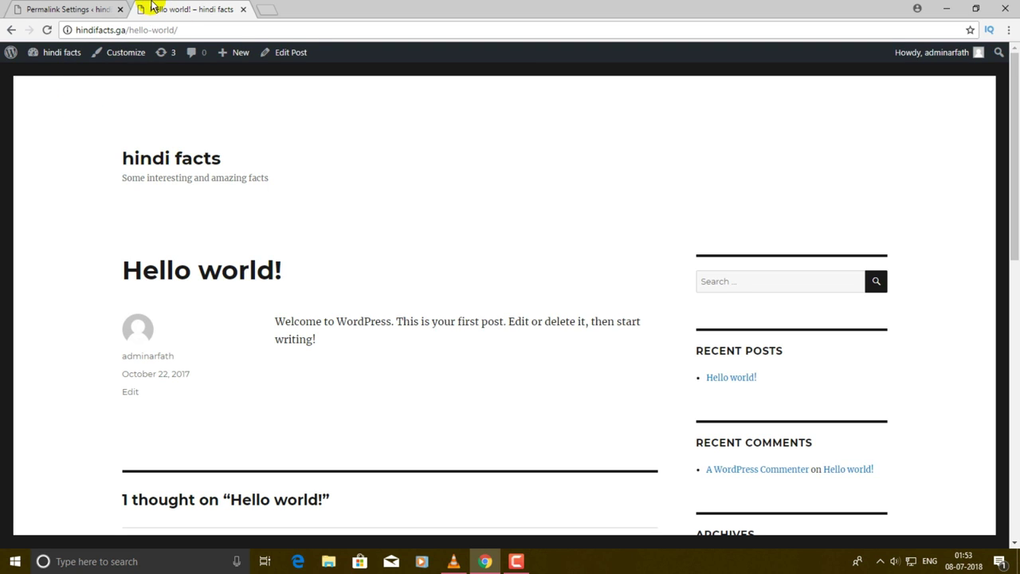
- Remove /hello-world/ from the address to load the home page, then go to Appearance > Themes
{"action": "left_click_drag", "start_coordinate": [125, 30], "coordinate": [703, 6]}
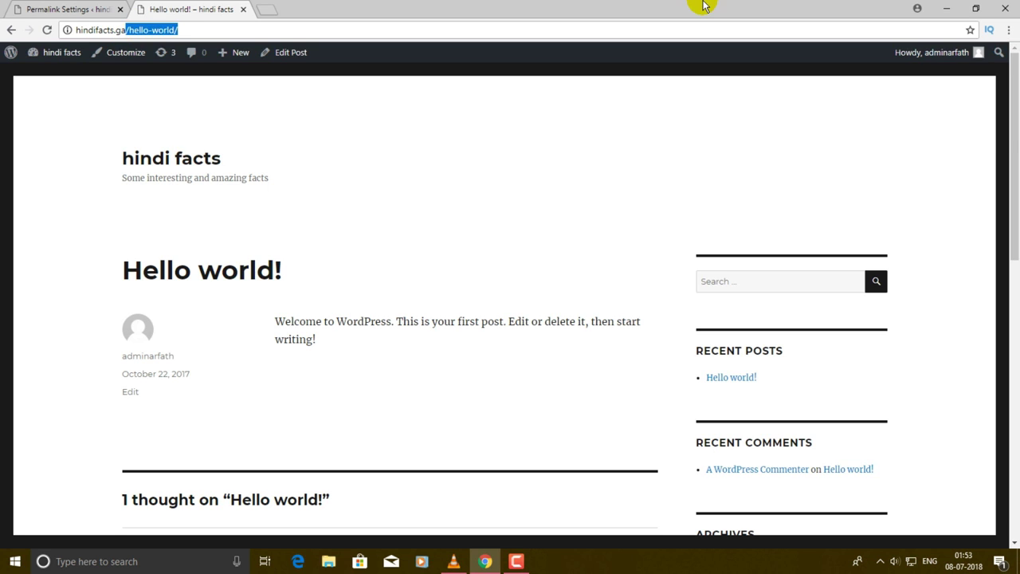
{"action": "key", "text": "BackSpace"}
{"action": "key", "text": "Return"}
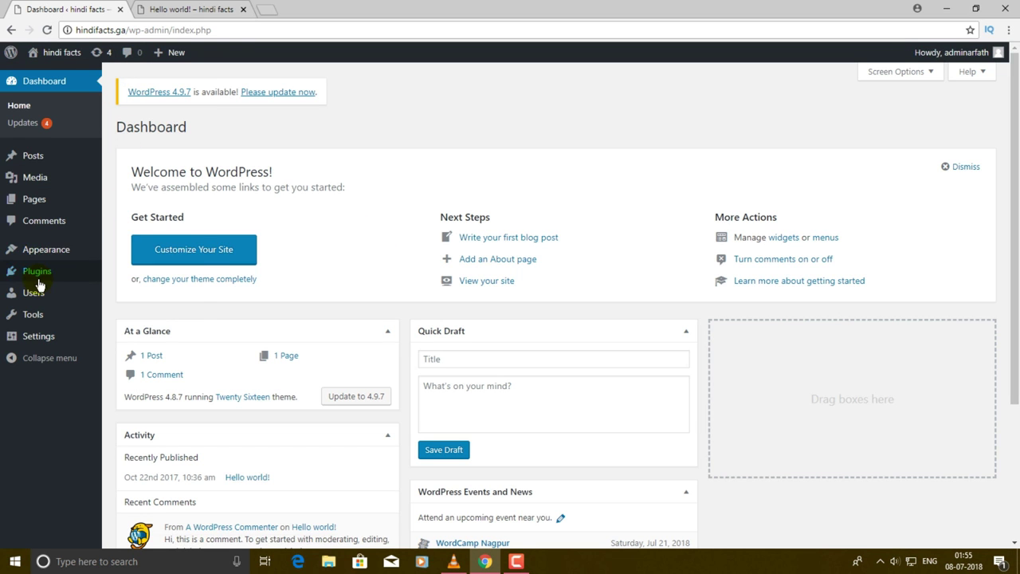
{"action": "mouse_move", "coordinate": [53, 251]}
{"action": "left_click", "coordinate": [151, 252]}
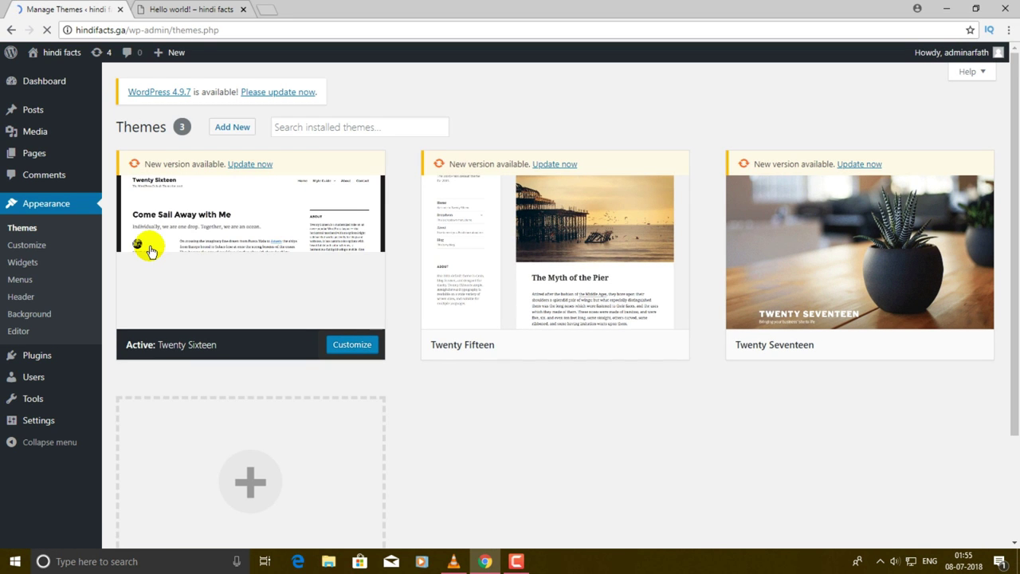
- Scroll through the Themes page reviewing Twenty Sixteen, Twenty Fifteen and Twenty Seventeen
{"action": "scroll", "coordinate": [549, 223], "scroll_direction": "down", "scroll_amount": 2}
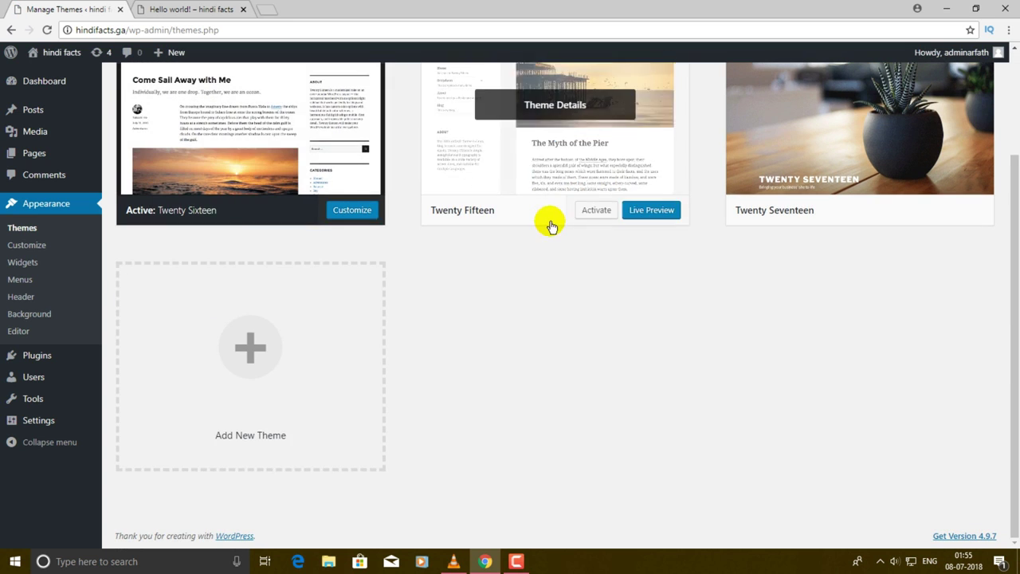
{"action": "scroll", "coordinate": [607, 305], "scroll_direction": "up", "scroll_amount": 2}
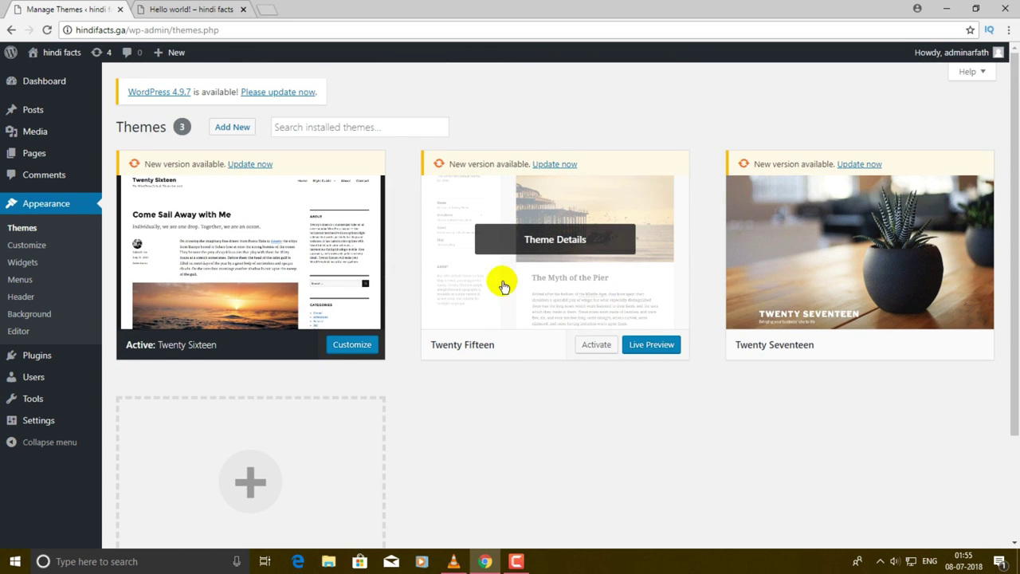
{"action": "scroll", "coordinate": [703, 319], "scroll_direction": "down", "scroll_amount": 2}
{"action": "scroll", "coordinate": [703, 318], "scroll_direction": "up", "scroll_amount": 2}
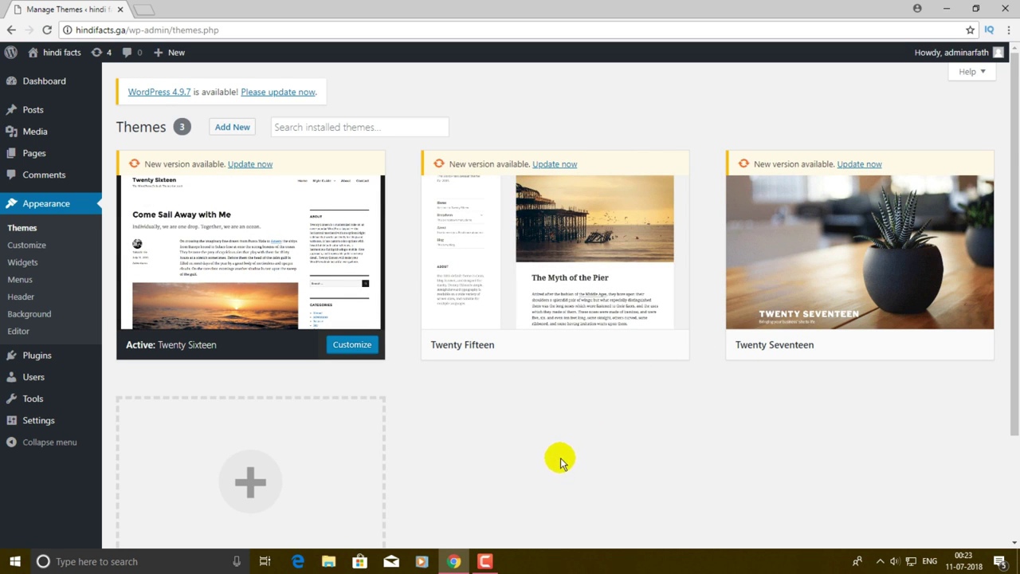
{"action": "scroll", "coordinate": [563, 446], "scroll_direction": "down", "scroll_amount": 2}
{"action": "scroll", "coordinate": [558, 334], "scroll_direction": "up", "scroll_amount": 2}
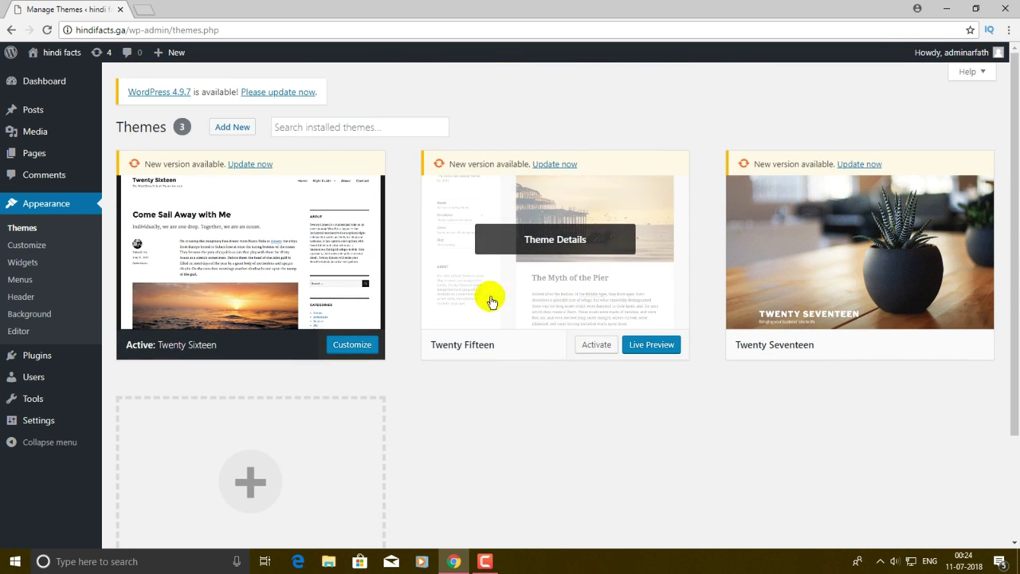
- Open the Add Themes page from the Themes screen
{"action": "left_click", "coordinate": [229, 127]}
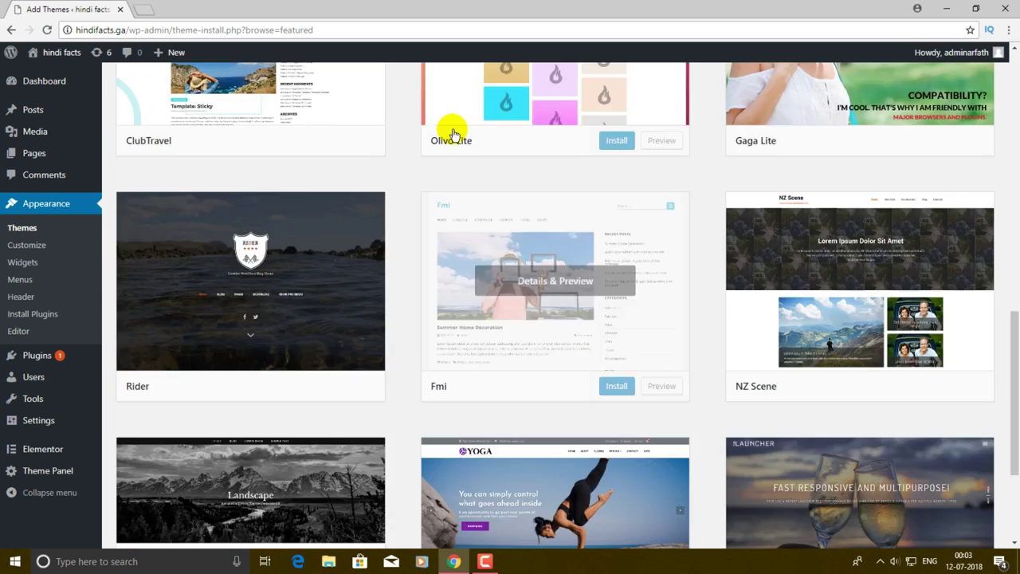
{"action": "scroll", "coordinate": [452, 132], "scroll_direction": "up", "scroll_amount": 10}
{"action": "scroll", "coordinate": [452, 132], "scroll_direction": "up", "scroll_amount": 1}
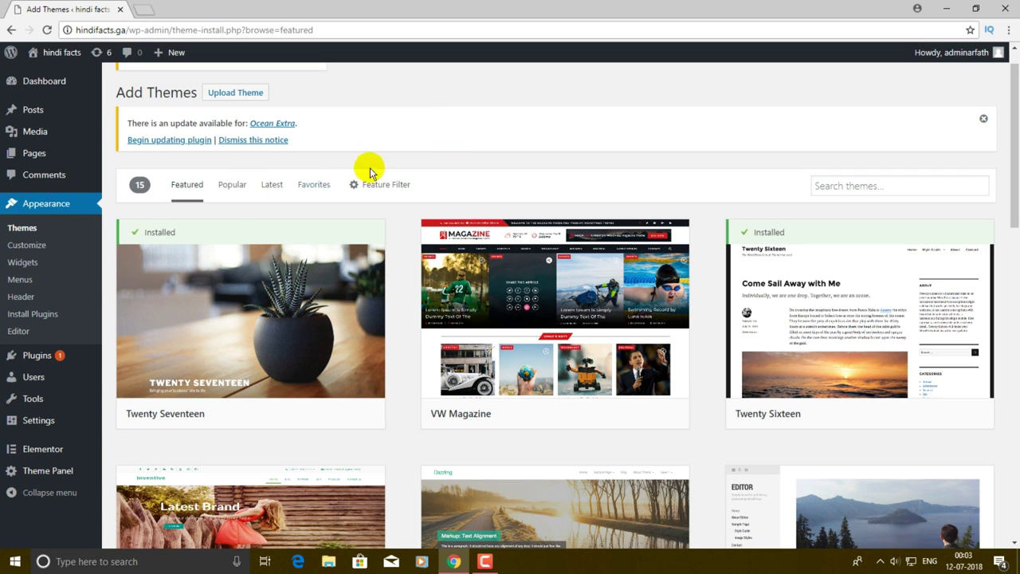
- Show the Popular themes list and scroll down until the HitMag card is visible
{"action": "left_click", "coordinate": [232, 184]}
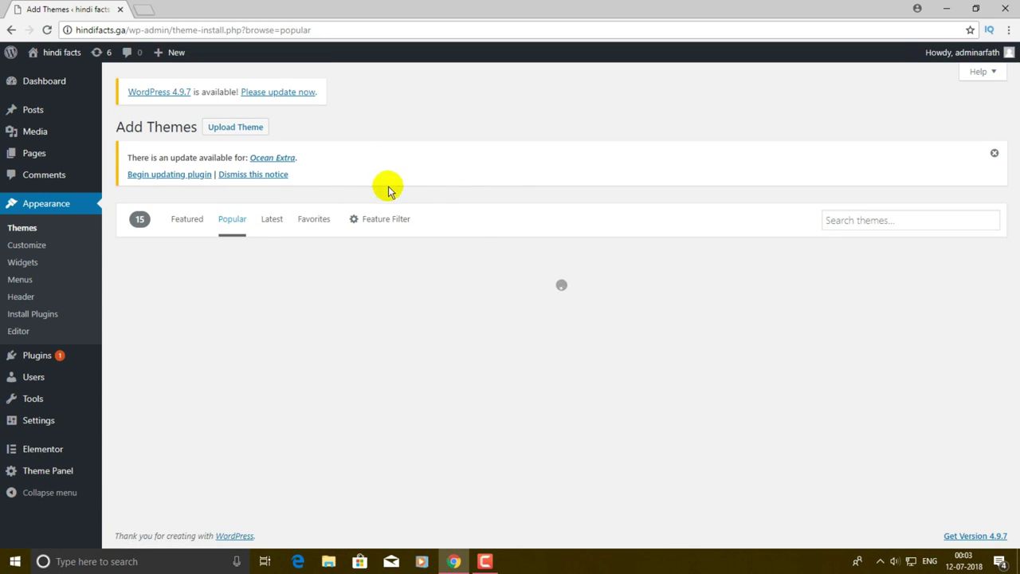
{"action": "scroll", "coordinate": [610, 173], "scroll_direction": "down", "scroll_amount": 7}
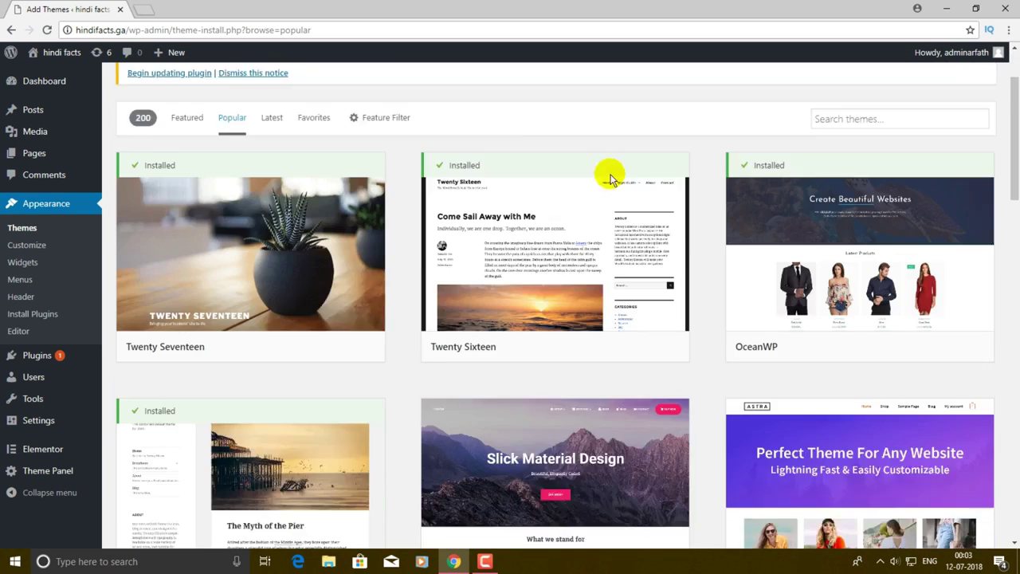
{"action": "scroll", "coordinate": [610, 179], "scroll_direction": "up", "scroll_amount": 5}
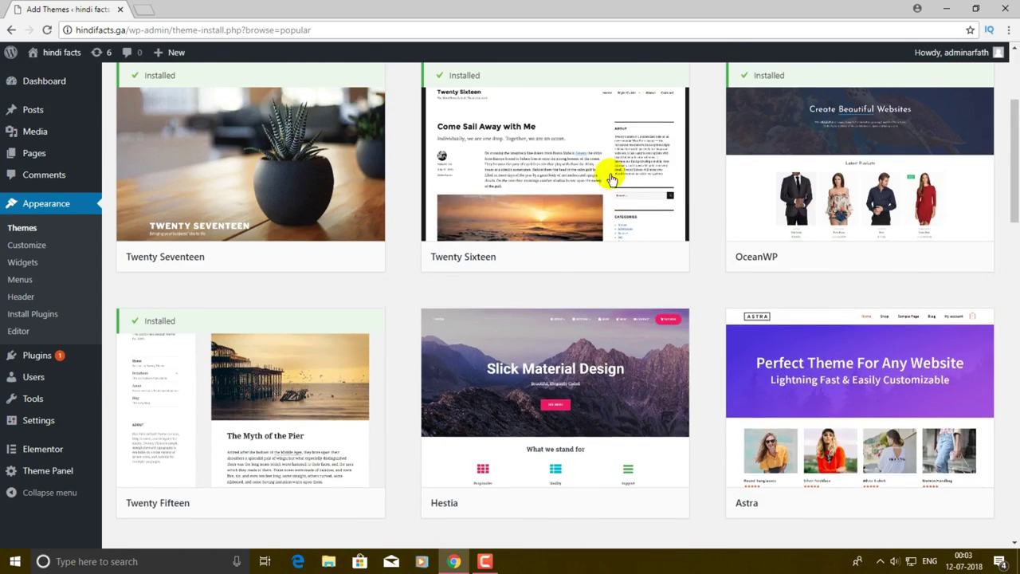
{"action": "scroll", "coordinate": [596, 189], "scroll_direction": "up", "scroll_amount": 3}
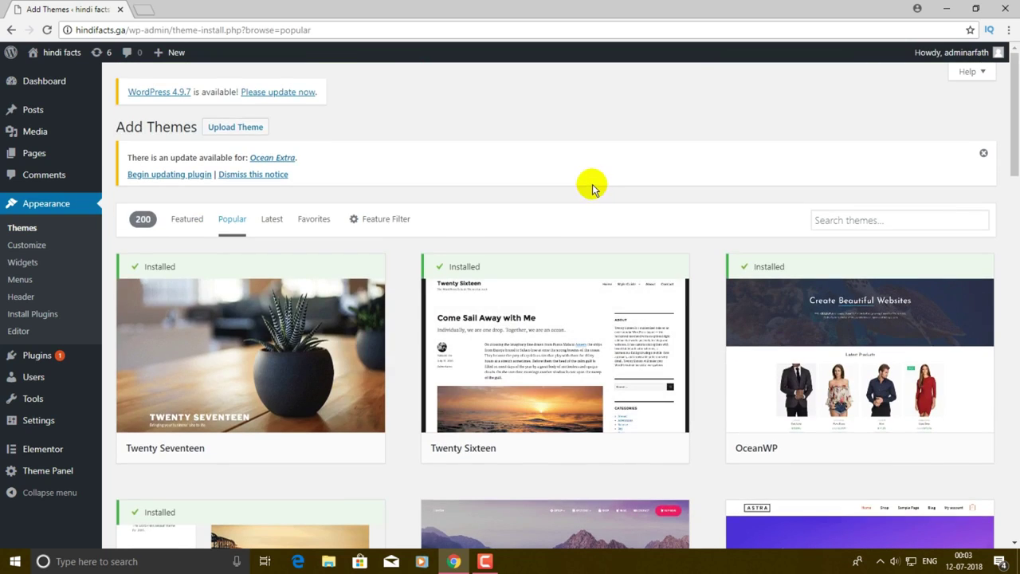
{"action": "scroll", "coordinate": [594, 188], "scroll_direction": "down", "scroll_amount": 3}
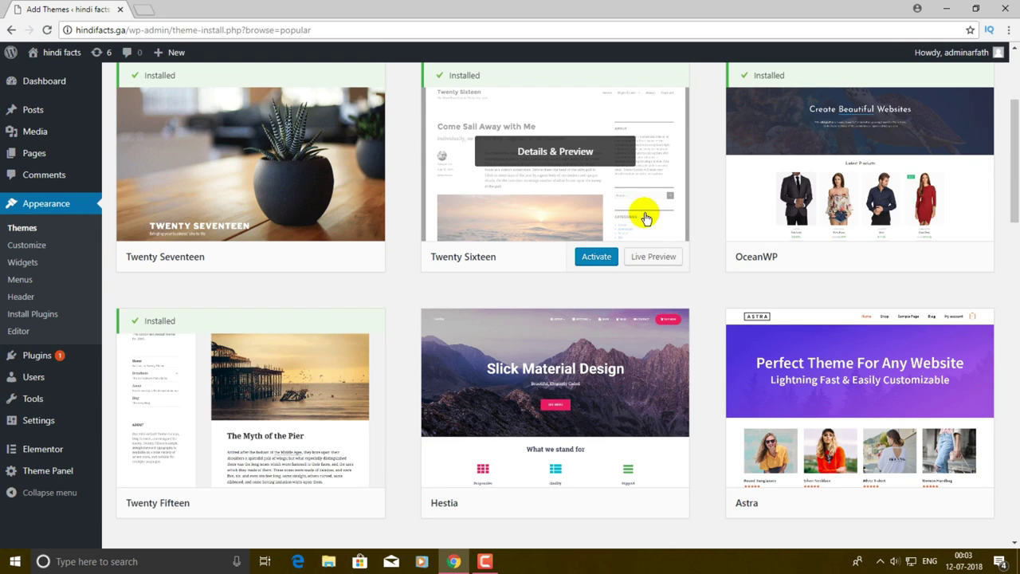
{"action": "scroll", "coordinate": [650, 217], "scroll_direction": "down", "scroll_amount": 3}
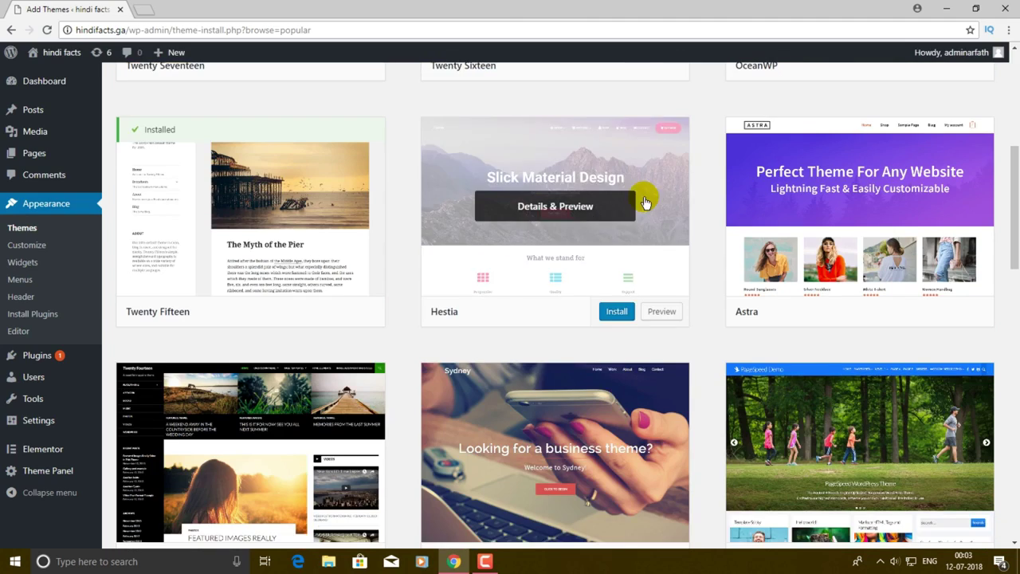
{"action": "scroll", "coordinate": [653, 206], "scroll_direction": "down", "scroll_amount": 3}
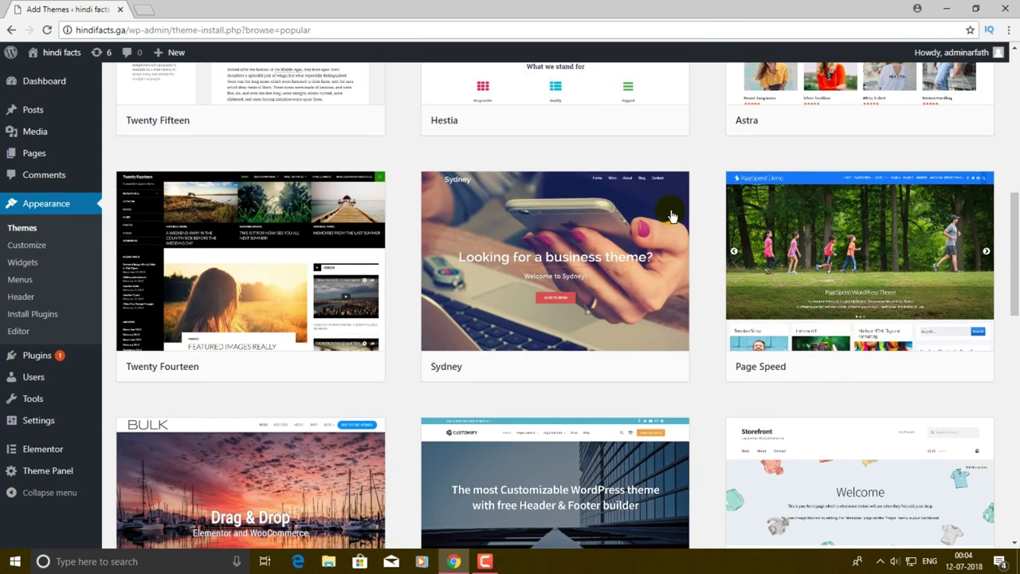
{"action": "scroll", "coordinate": [664, 214], "scroll_direction": "down", "scroll_amount": 8}
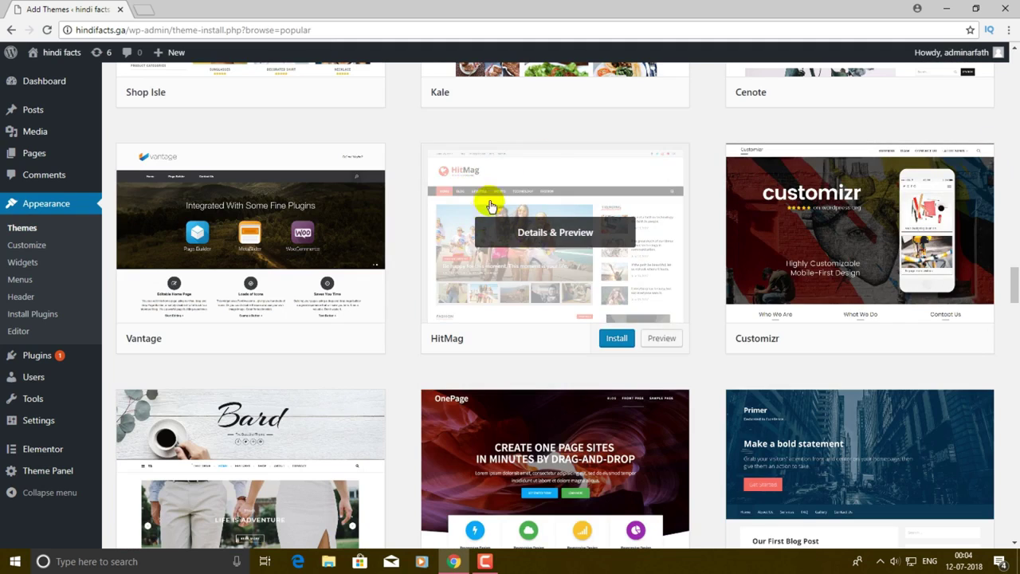
{"action": "scroll", "coordinate": [603, 230], "scroll_direction": "up", "scroll_amount": 3}
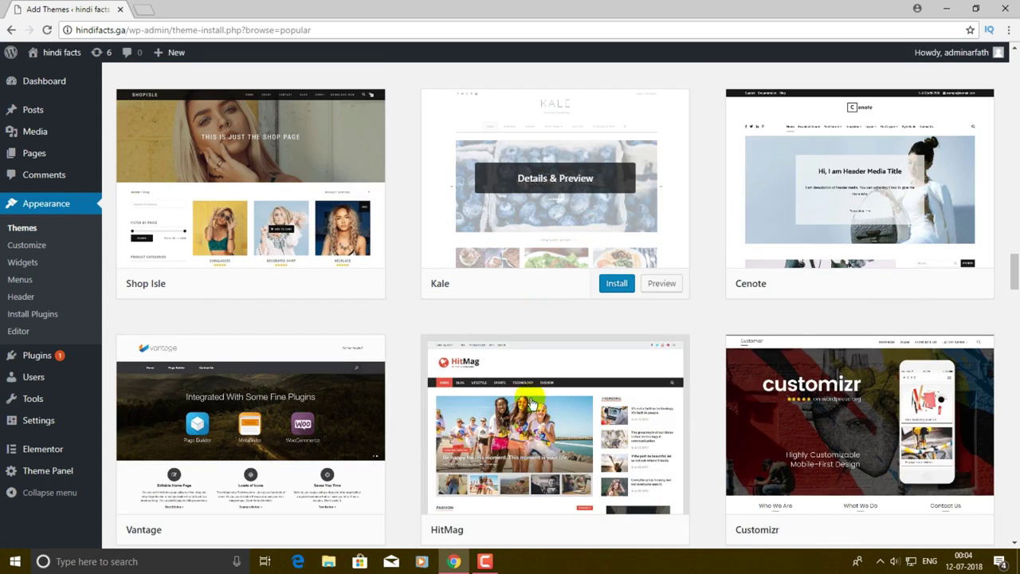
{"action": "scroll", "coordinate": [498, 478], "scroll_direction": "down", "scroll_amount": 3}
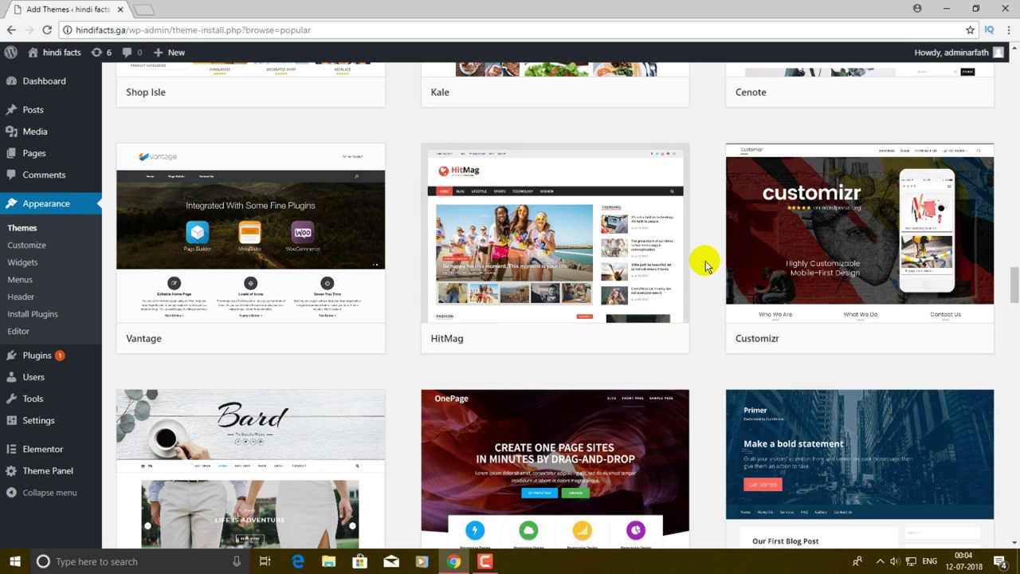
- Preview the HitMag theme, then install and activate it
{"action": "left_click", "coordinate": [661, 340]}
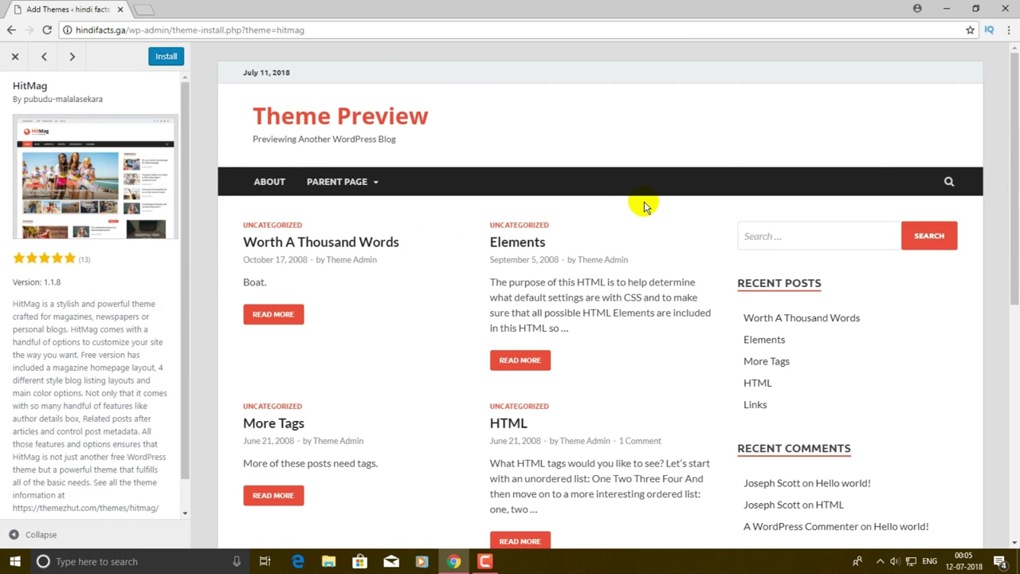
{"action": "key", "text": "Escape"}
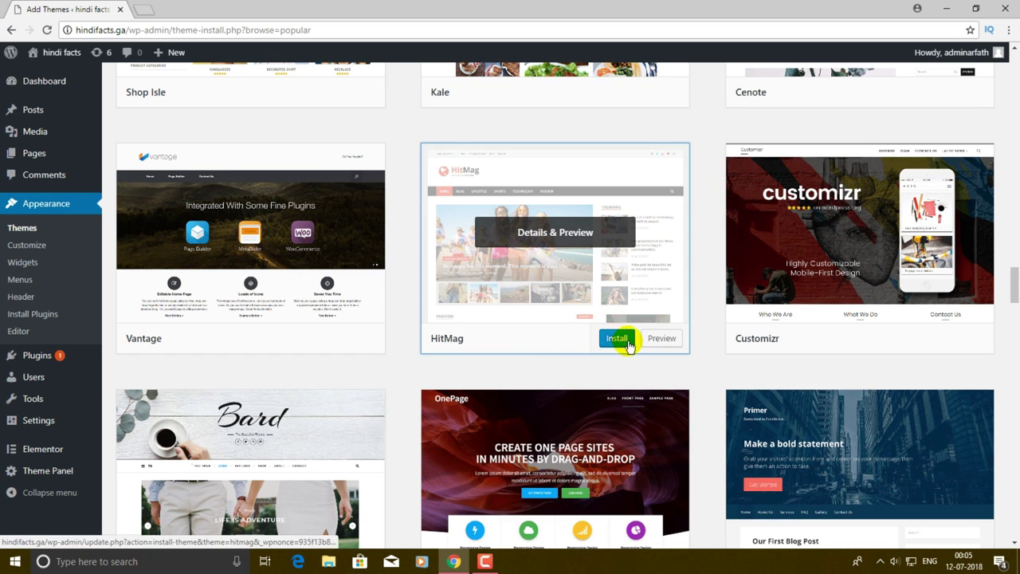
{"action": "left_click", "coordinate": [626, 340]}
{"action": "left_click", "coordinate": [632, 343]}
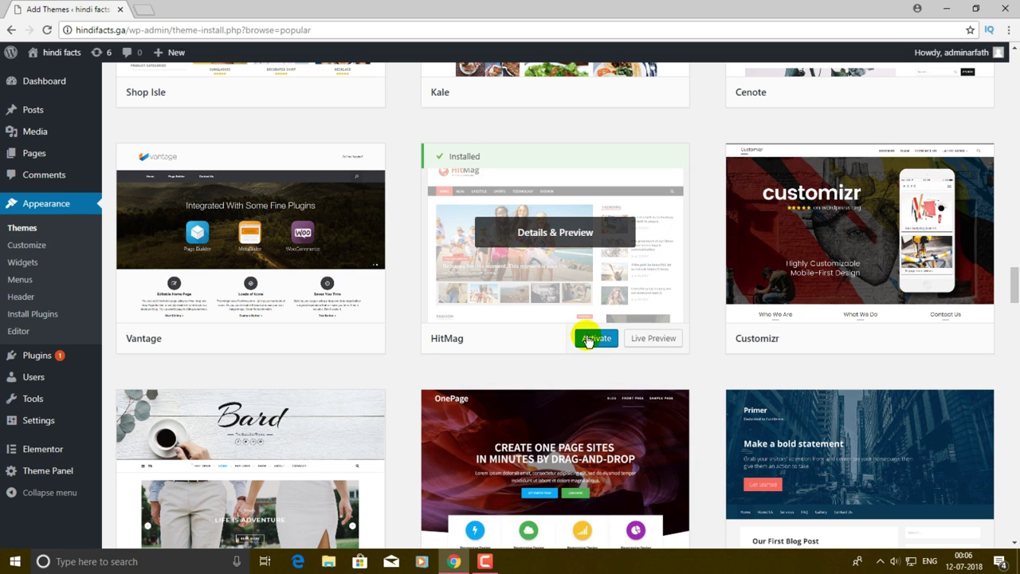
{"action": "left_click", "coordinate": [597, 341]}
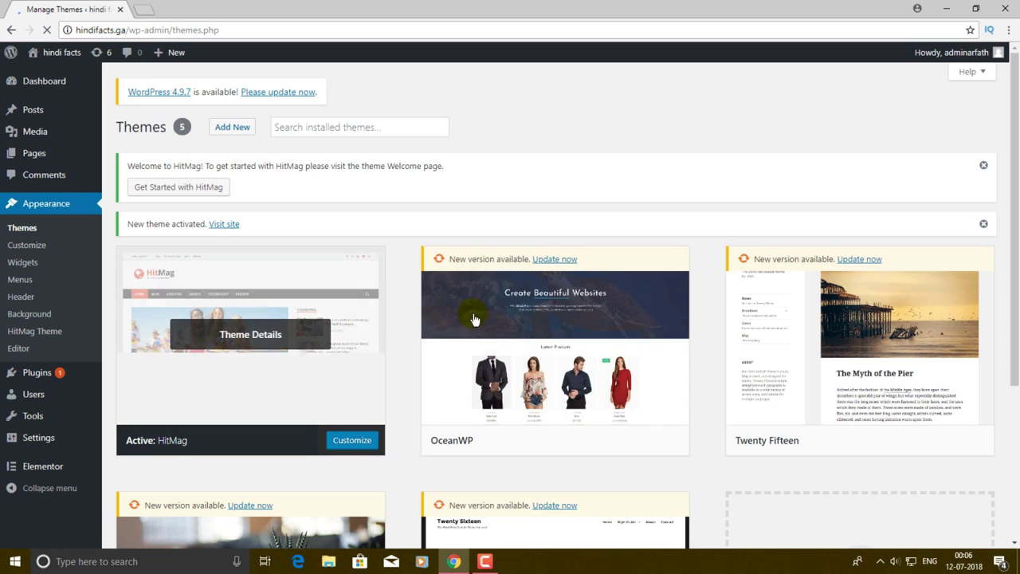
- View the live site's front page with the newly activated theme
{"action": "left_click", "coordinate": [231, 225]}
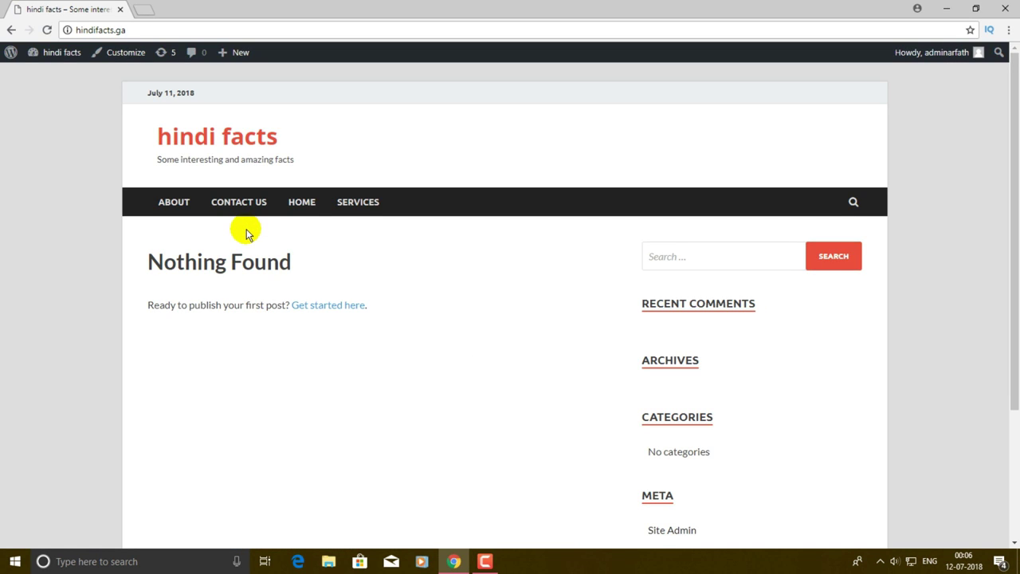
{"action": "scroll", "coordinate": [246, 232], "scroll_direction": "down", "scroll_amount": 3}
{"action": "scroll", "coordinate": [246, 228], "scroll_direction": "up", "scroll_amount": 3}
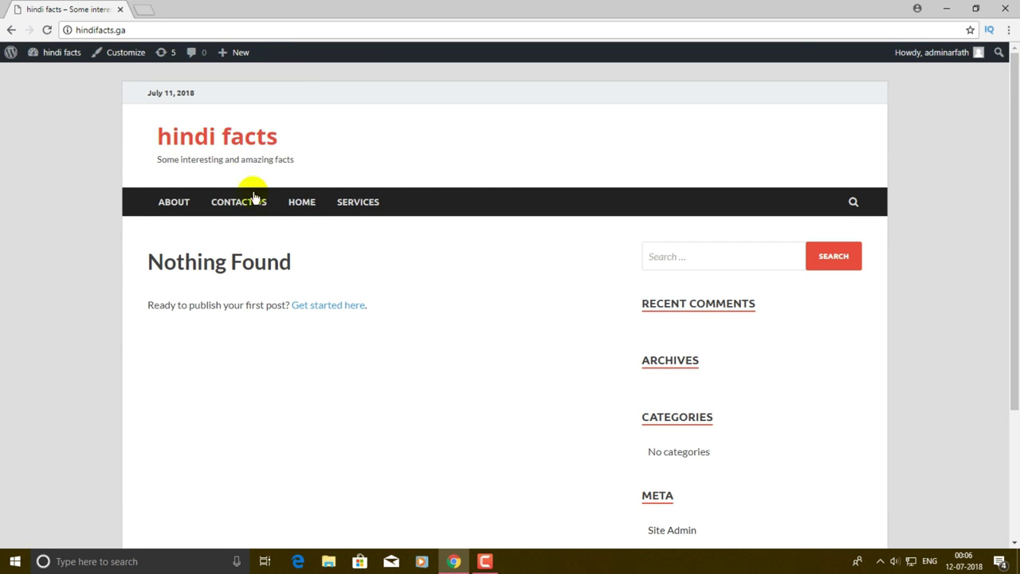
{"action": "scroll", "coordinate": [803, 165], "scroll_direction": "down", "scroll_amount": 3}
{"action": "scroll", "coordinate": [773, 173], "scroll_direction": "up", "scroll_amount": 3}
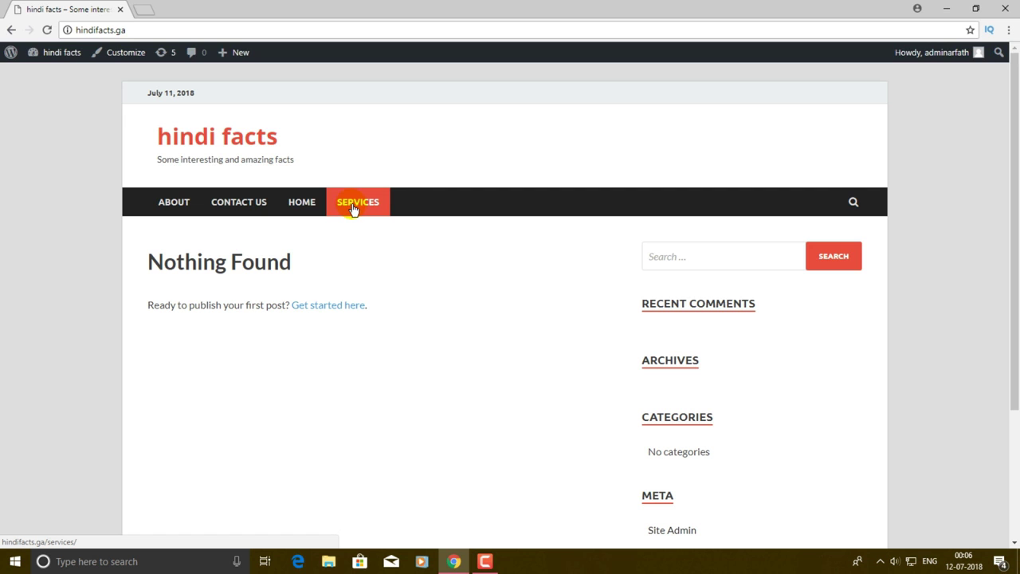
- Return to the admin Dashboard through the site-name toolbar menu
{"action": "left_click", "coordinate": [47, 29]}
{"action": "mouse_move", "coordinate": [64, 53]}
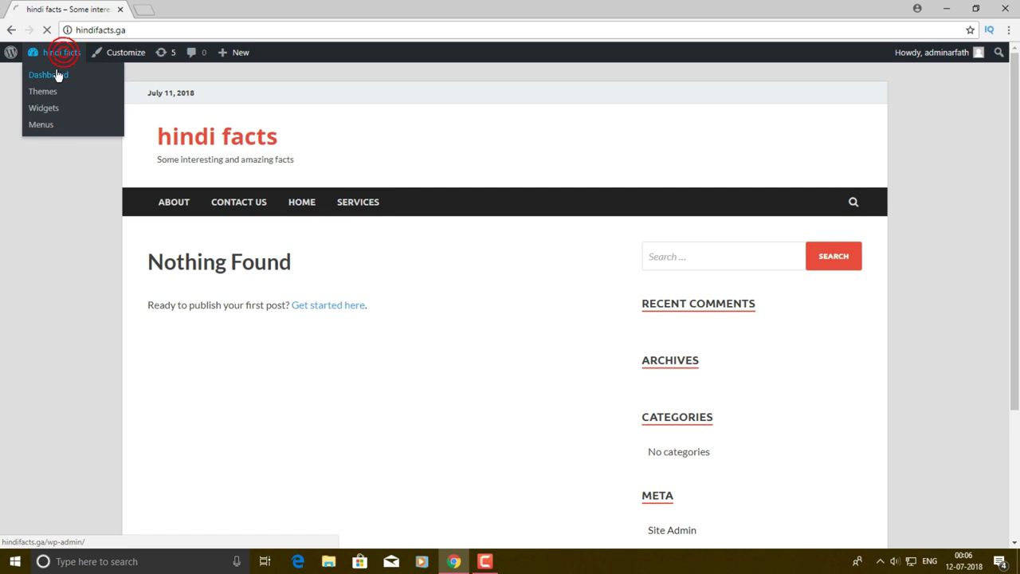
{"action": "left_click", "coordinate": [51, 74]}
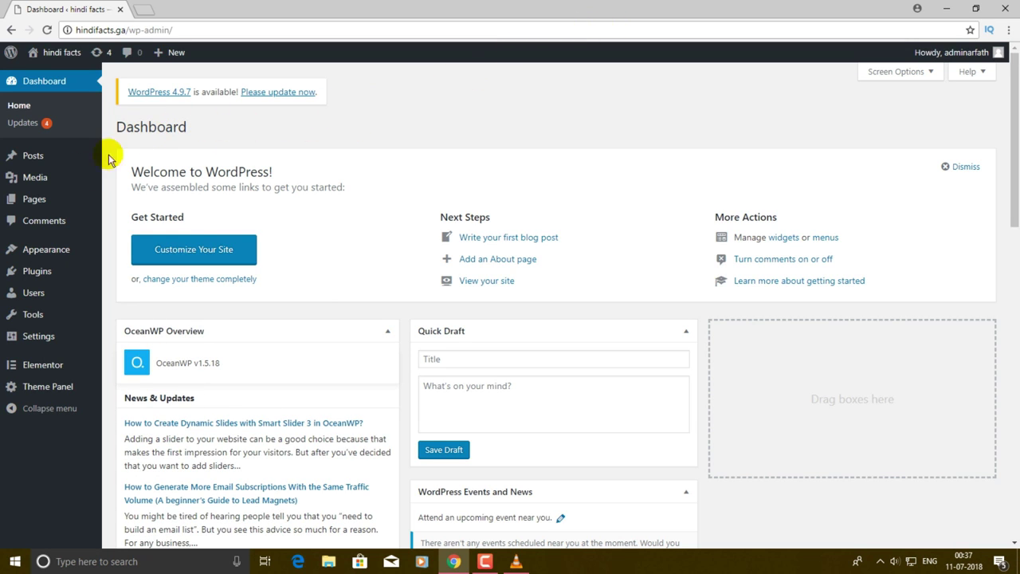
- Move the Sample Page to the trash with the Move to Trash bulk action
{"action": "left_click", "coordinate": [48, 205]}
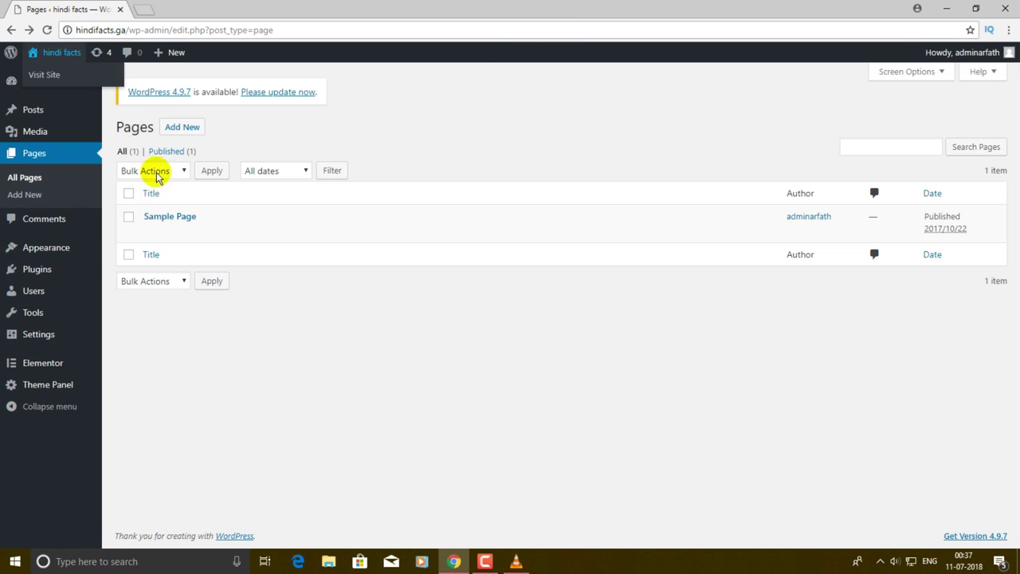
{"action": "left_click", "coordinate": [129, 218]}
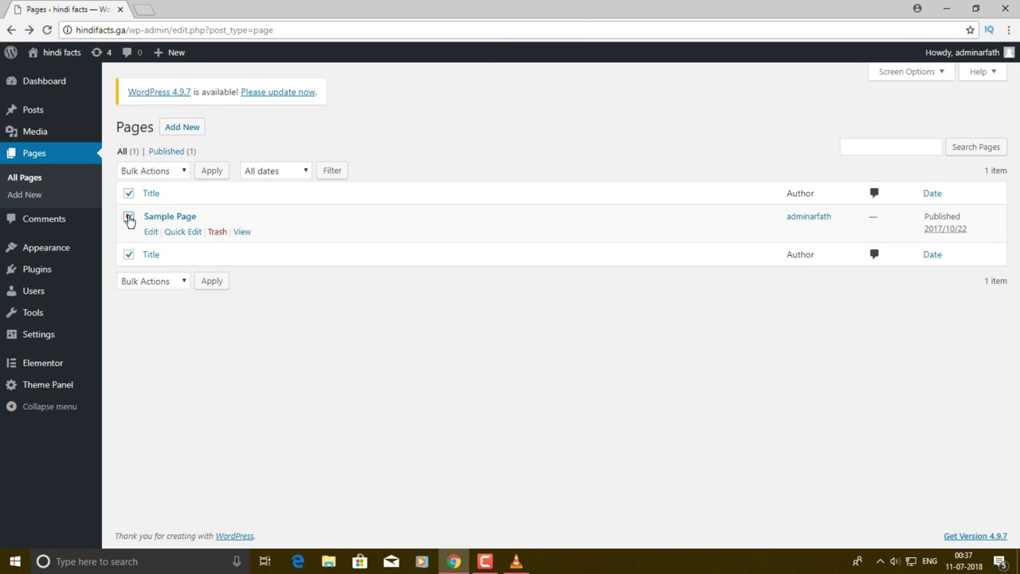
{"action": "left_click", "coordinate": [163, 169]}
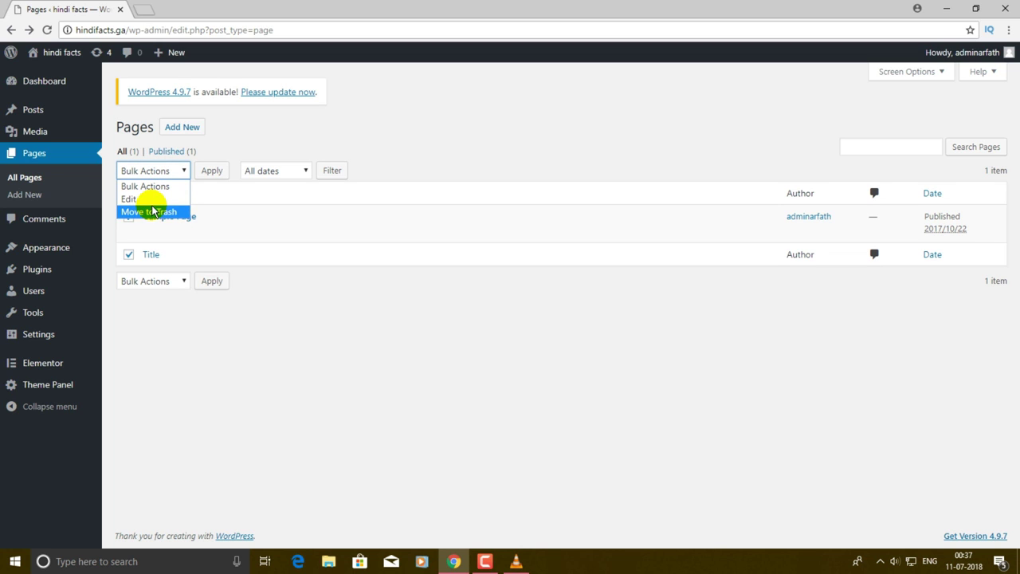
{"action": "left_click", "coordinate": [223, 345]}
{"action": "left_click", "coordinate": [149, 172]}
{"action": "left_click", "coordinate": [150, 212]}
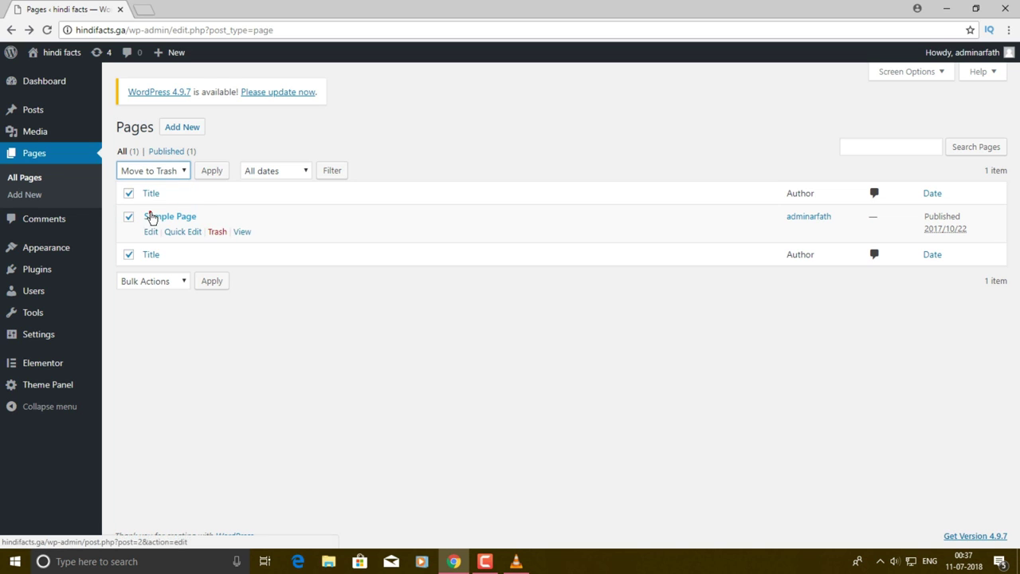
{"action": "left_click", "coordinate": [219, 172]}
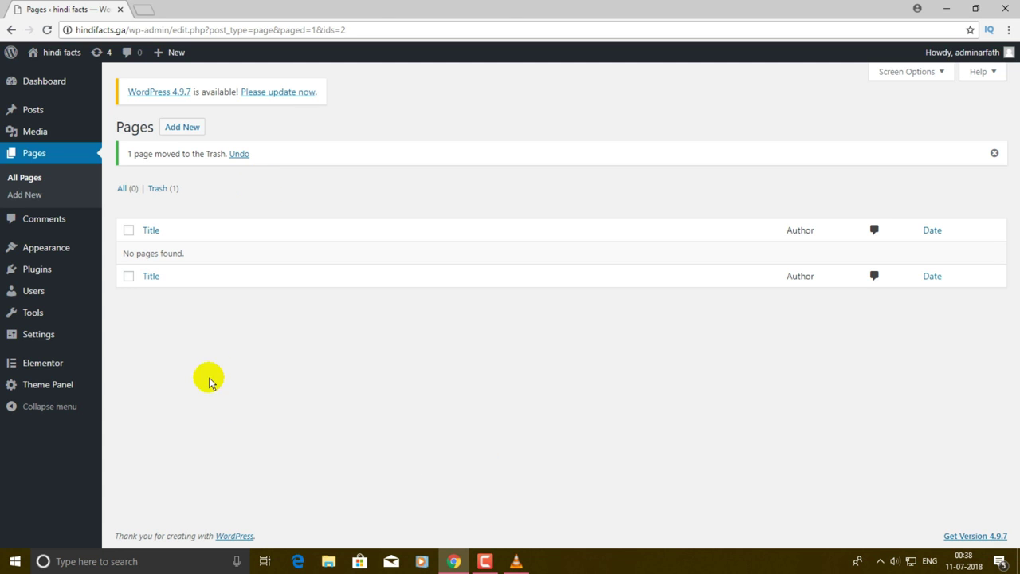
- Trash and permanently delete the Hello world! post, then view the live site
{"action": "left_click", "coordinate": [51, 114]}
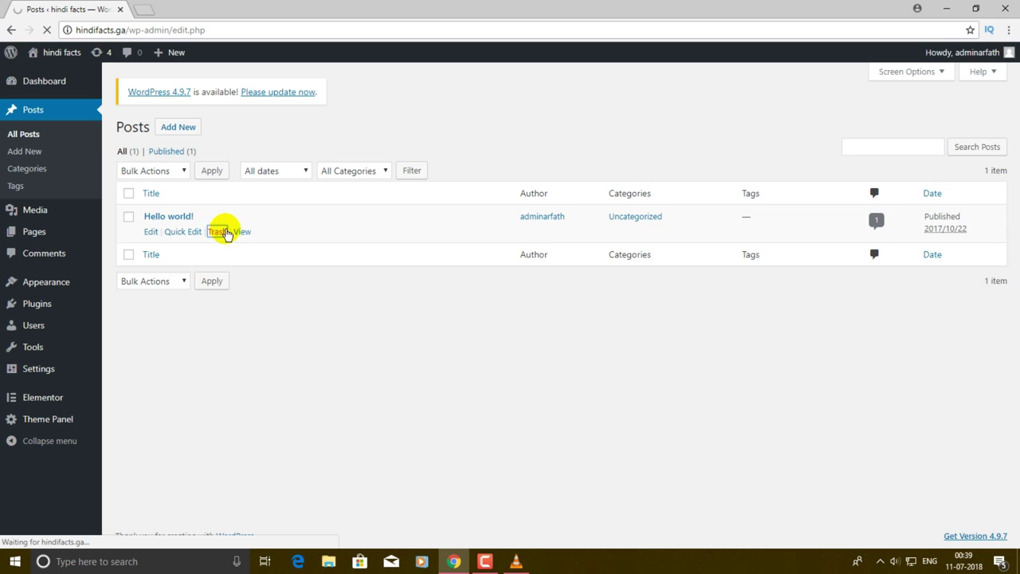
{"action": "left_click", "coordinate": [159, 189]}
{"action": "left_click", "coordinate": [212, 233]}
{"action": "mouse_move", "coordinate": [56, 53]}
{"action": "left_click", "coordinate": [49, 75]}
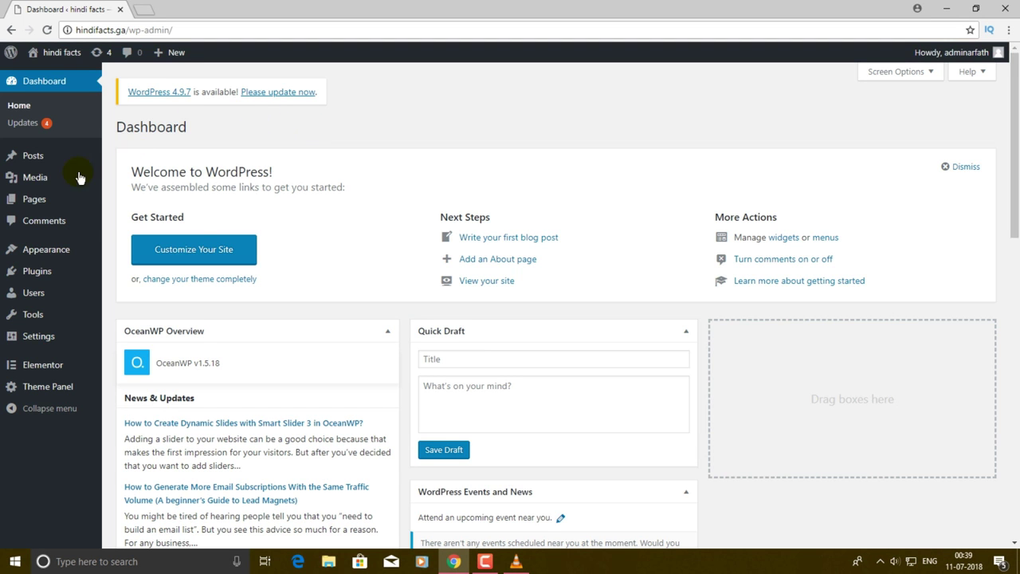
{"action": "mouse_move", "coordinate": [30, 207]}
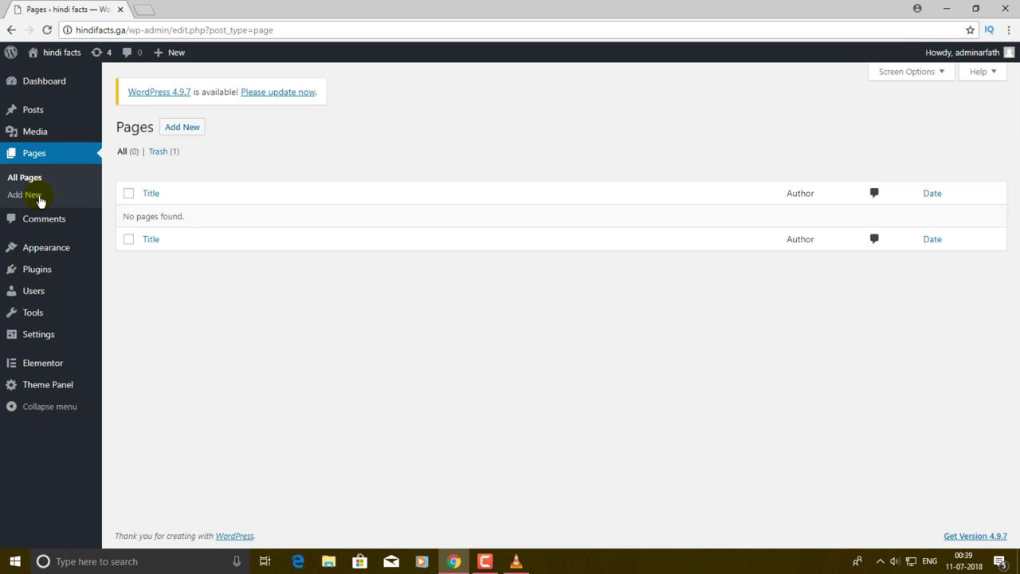
- Create and publish a new page titled 'Home'
{"action": "left_click", "coordinate": [191, 137]}
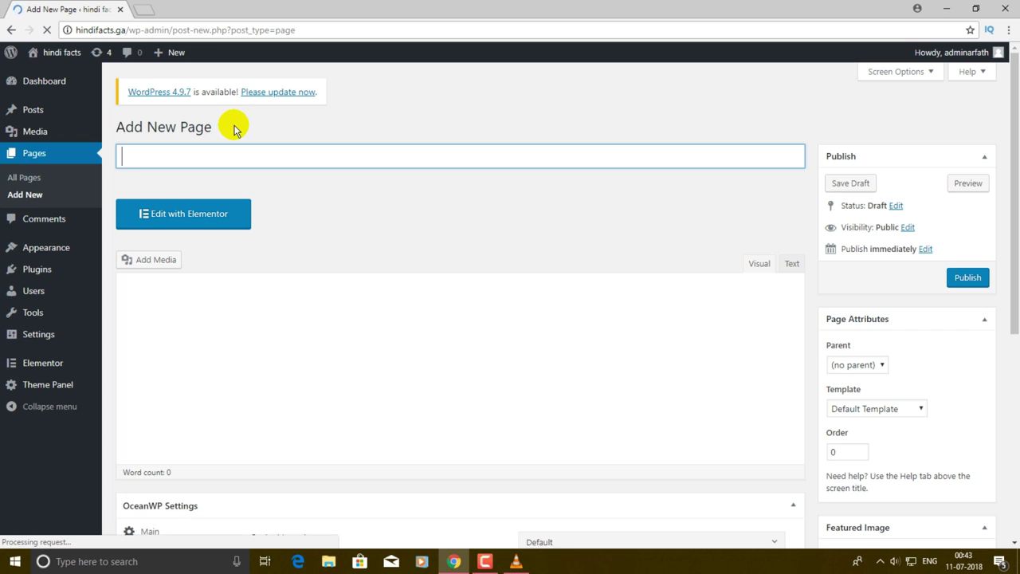
{"action": "type", "text": "HHom"}
{"action": "left_click", "coordinate": [988, 278]}
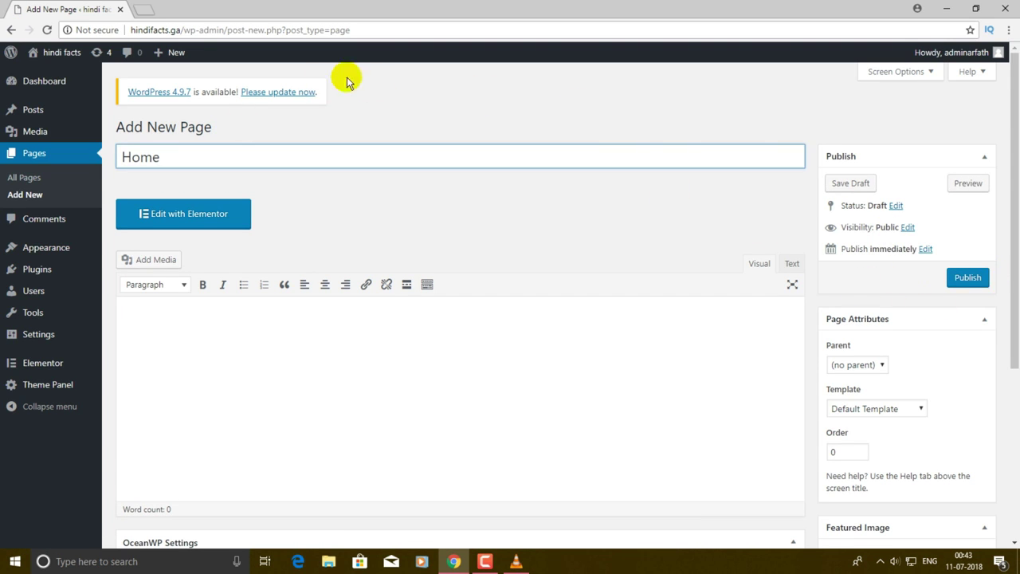
{"action": "left_click", "coordinate": [989, 278]}
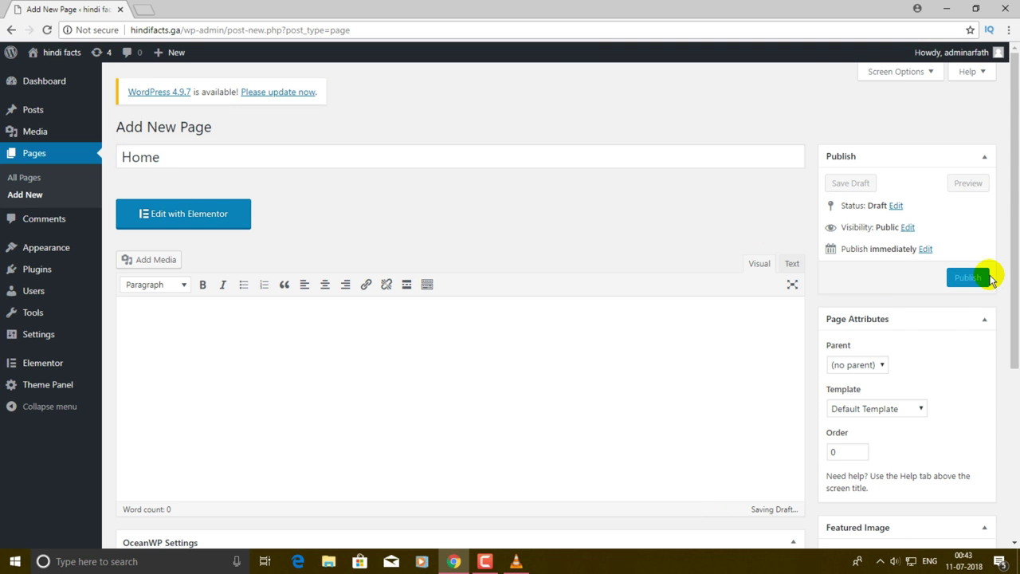
- Create and publish a page titled 'About'
{"action": "left_click", "coordinate": [212, 127]}
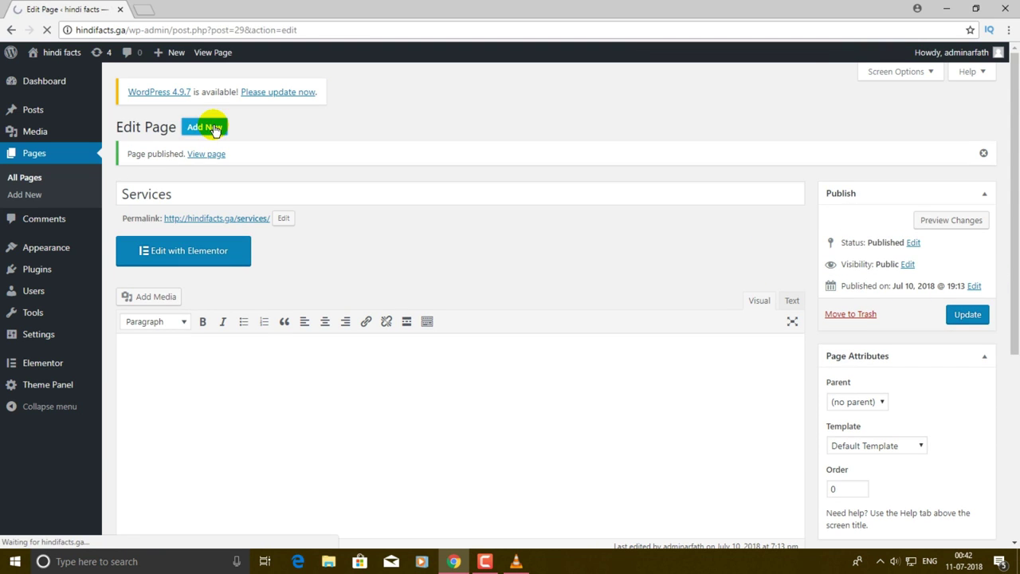
{"action": "type", "text": "Abou"}
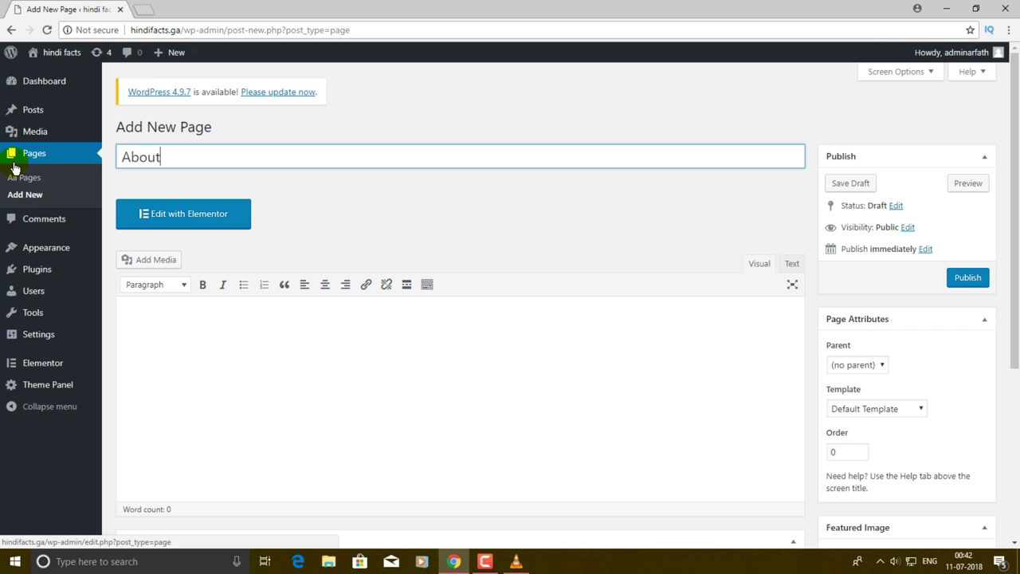
{"action": "type", "text": "t"}
{"action": "left_click", "coordinate": [966, 276]}
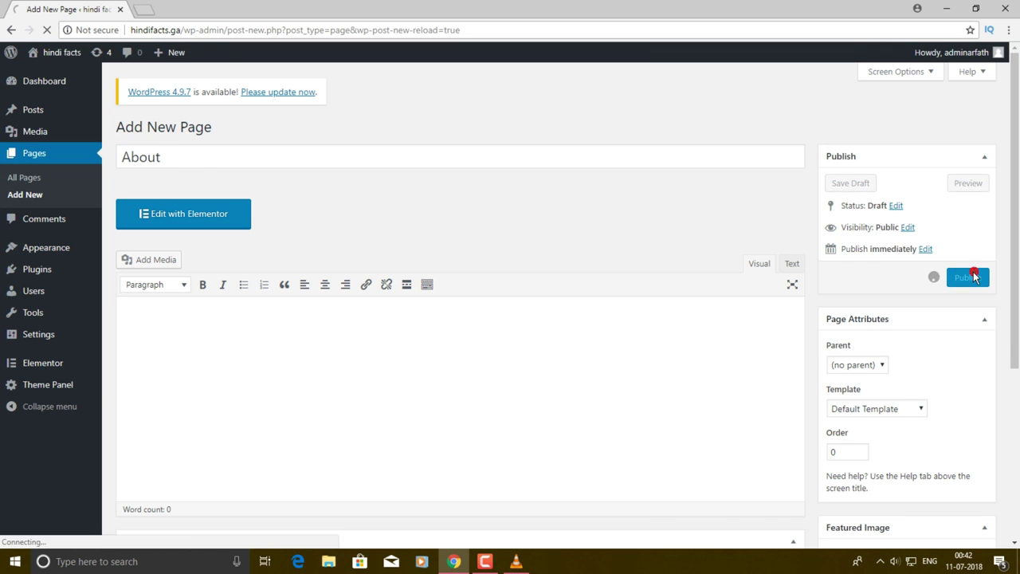
- Add the Services and Contact Us pages and view the full Pages list
{"action": "left_click", "coordinate": [202, 125]}
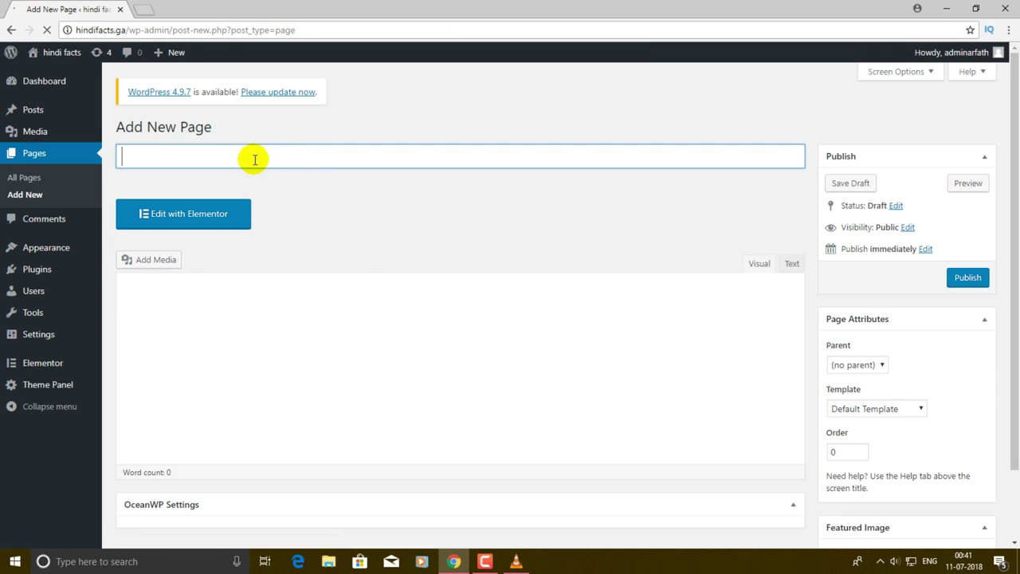
{"action": "type", "text": "Services"}
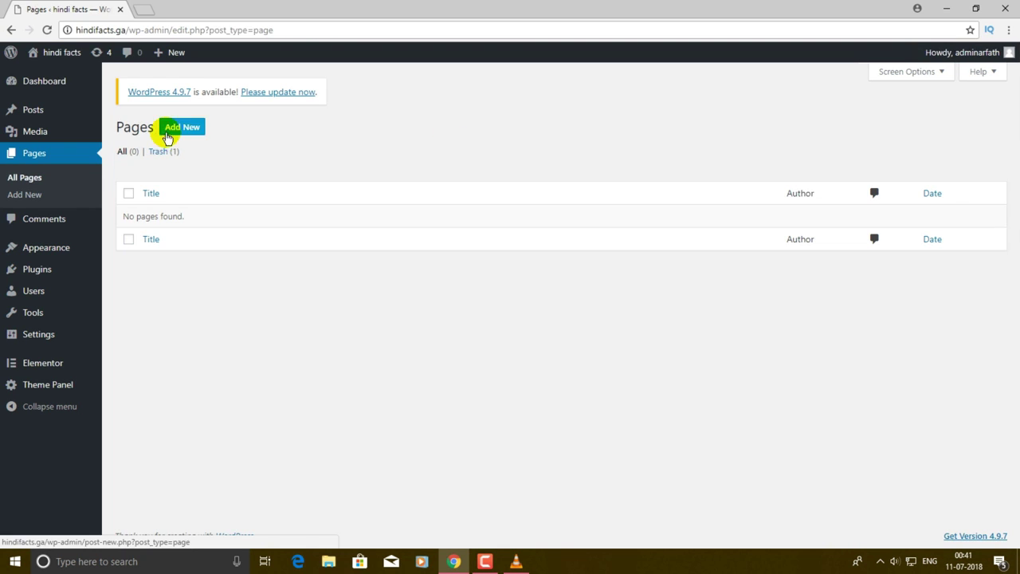
{"action": "left_click", "coordinate": [176, 129]}
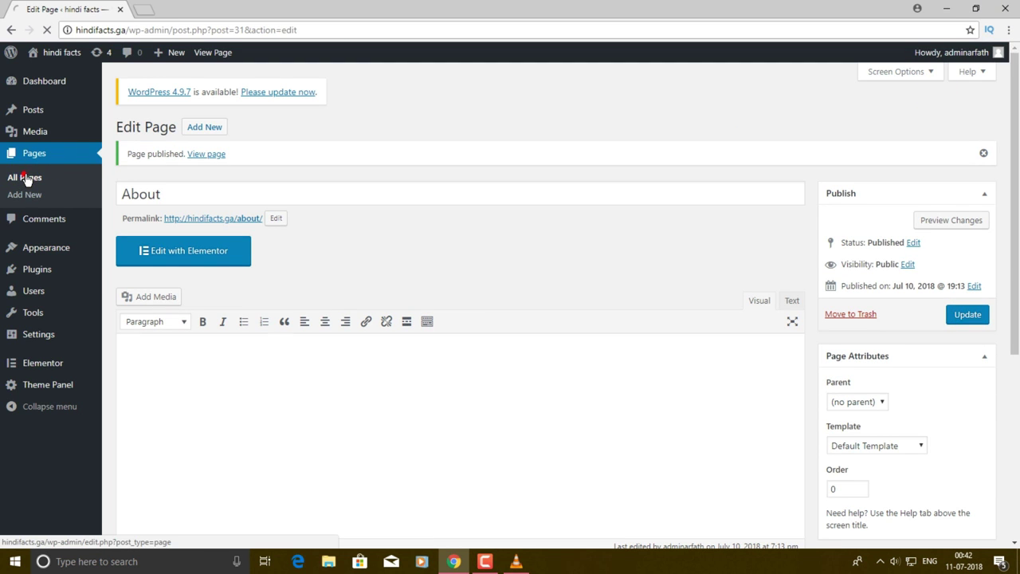
{"action": "left_click", "coordinate": [25, 178]}
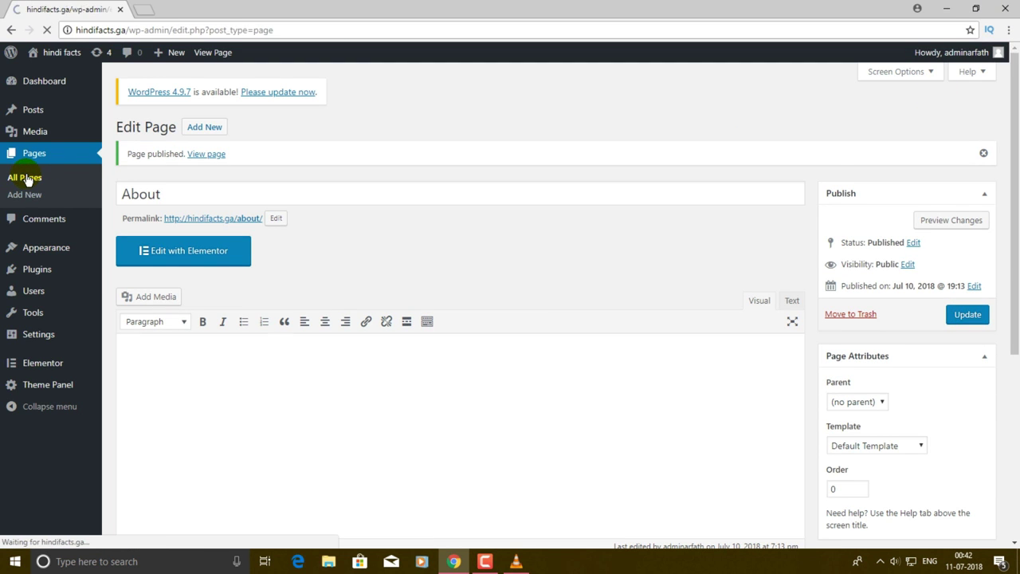
{"action": "left_click", "coordinate": [488, 561]}
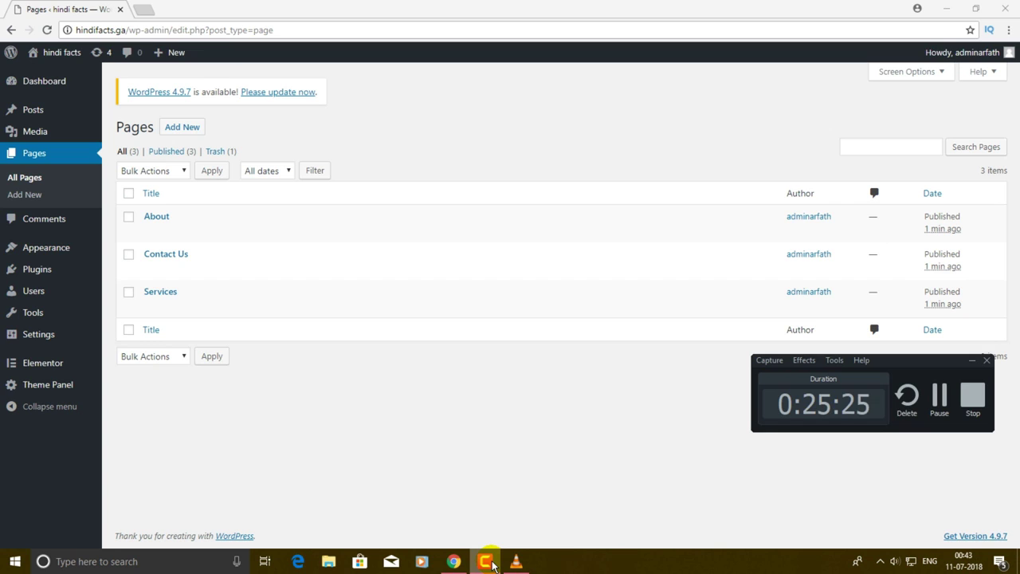
- Return to the live About page, whose menu lists About, Contact Us, Home and Services
{"action": "left_click", "coordinate": [489, 561]}
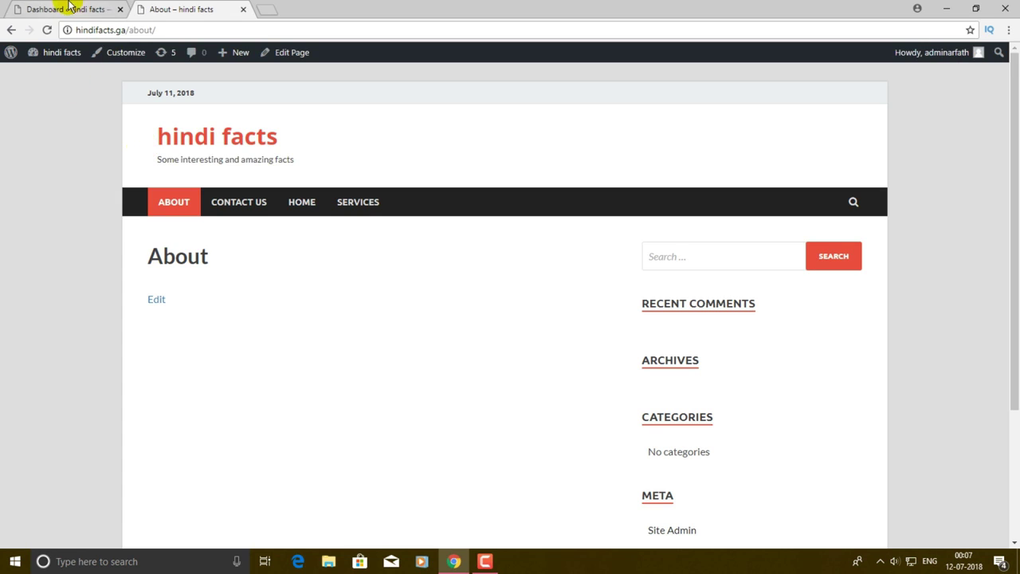
{"action": "left_click", "coordinate": [68, 9]}
{"action": "left_click", "coordinate": [159, 6]}
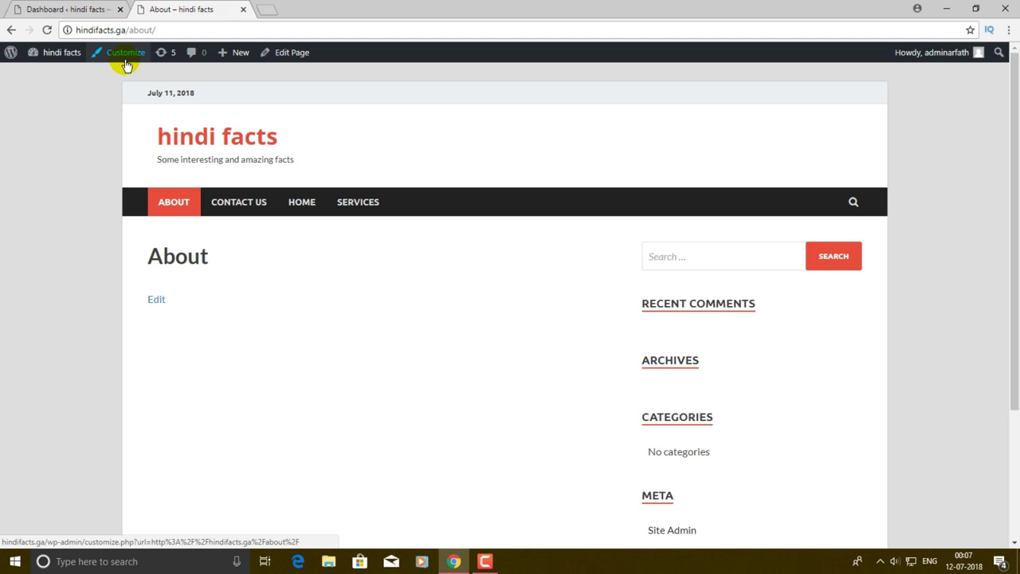
- In the Customizer's Site Identity, set title 'HIndi Facts' and tagline 'Some Interesting Facts In Hindi'
{"action": "left_click", "coordinate": [125, 54]}
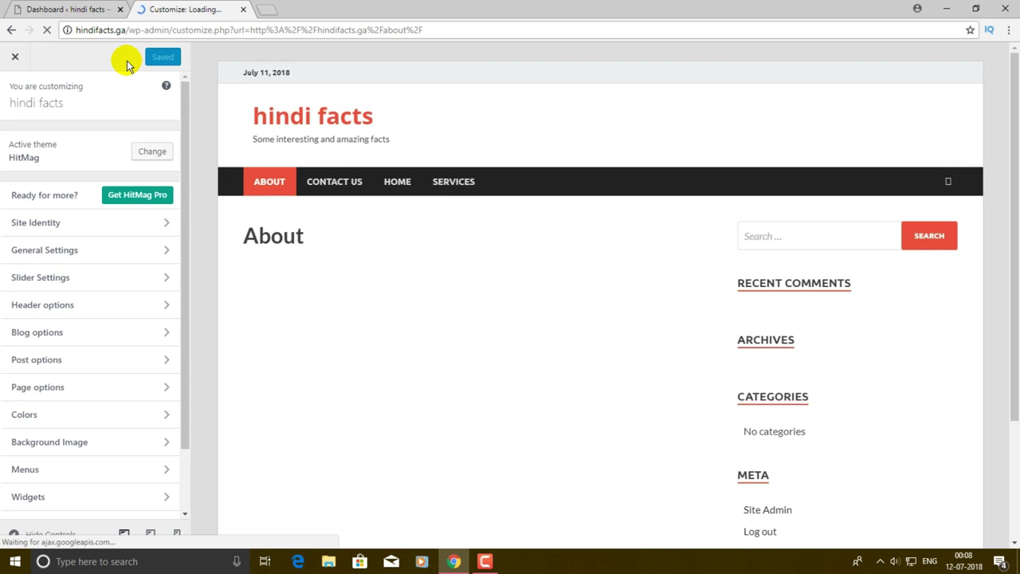
{"action": "left_click", "coordinate": [36, 227]}
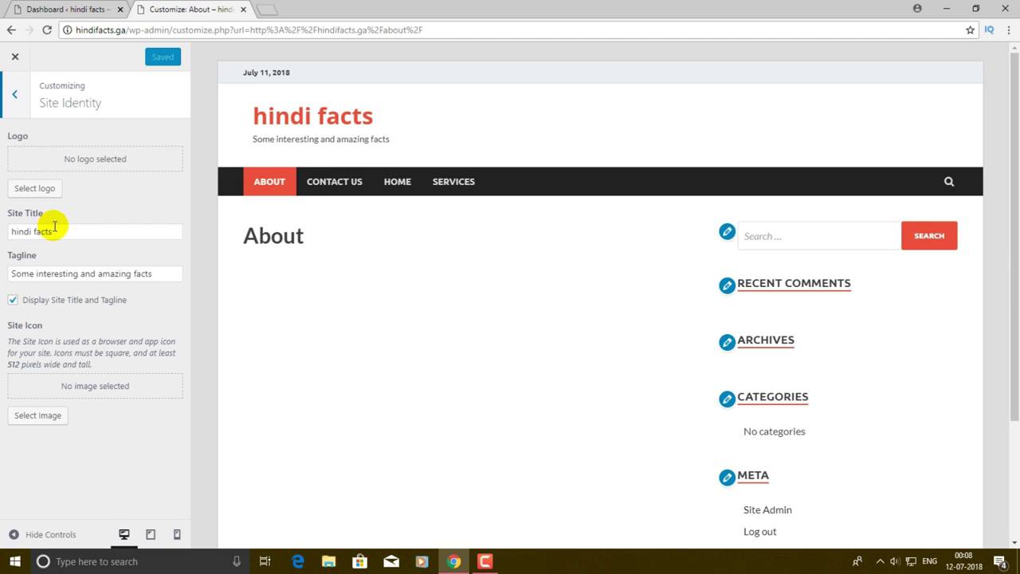
{"action": "left_click_drag", "start_coordinate": [98, 232], "coordinate": [11, 232]}
{"action": "type", "text": "HINdi"}
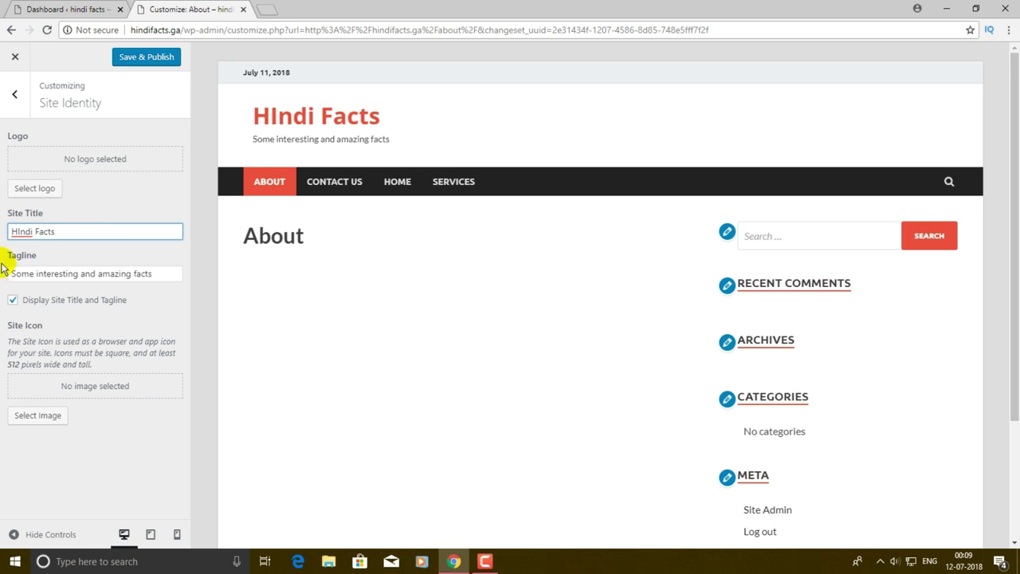
{"action": "triple_click", "coordinate": [166, 271]}
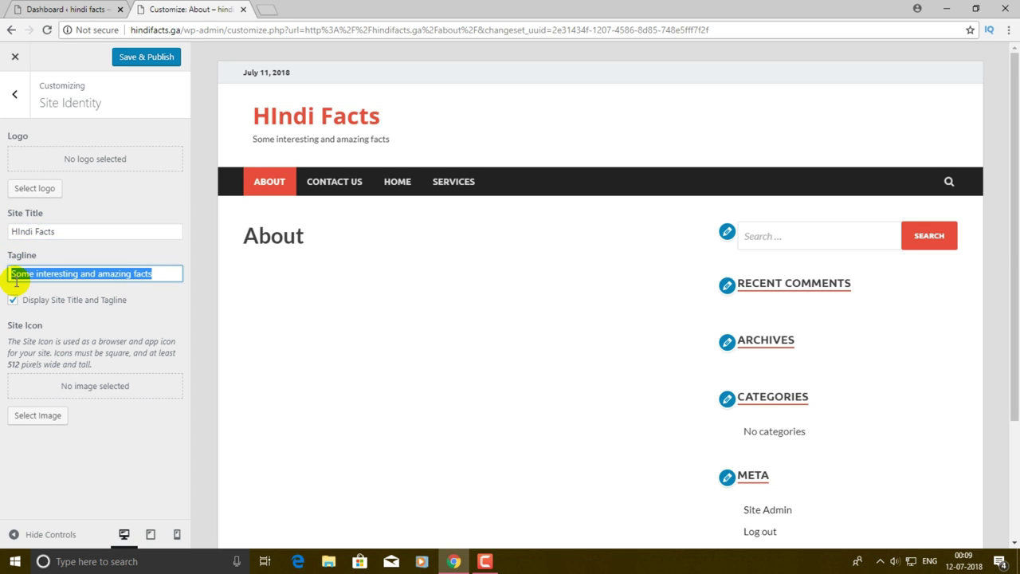
{"action": "type", "text": "Some"}
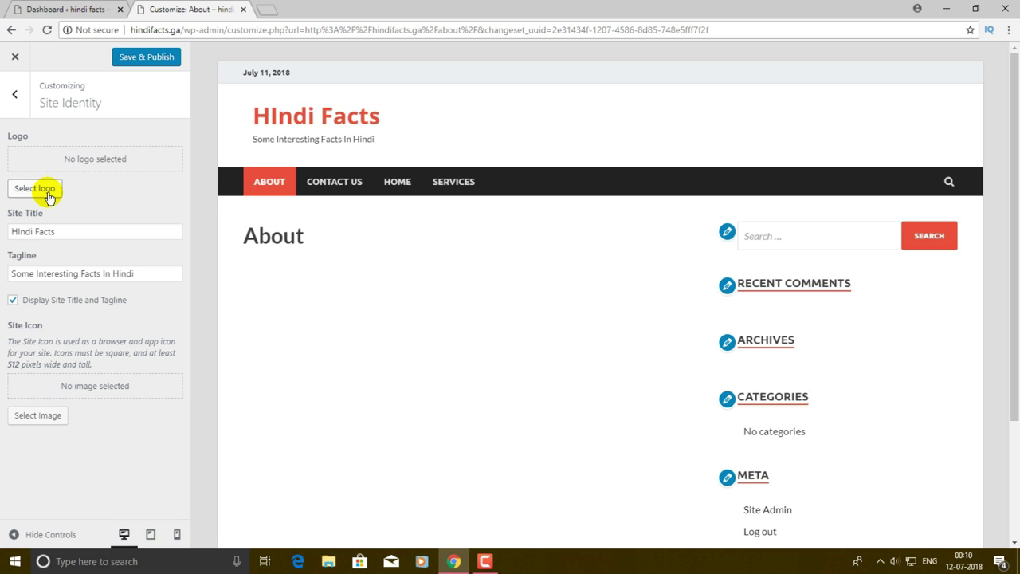
- Upload the STAY SMA0RT image from the Desktop and choose it as the site logo
{"action": "left_click", "coordinate": [47, 193]}
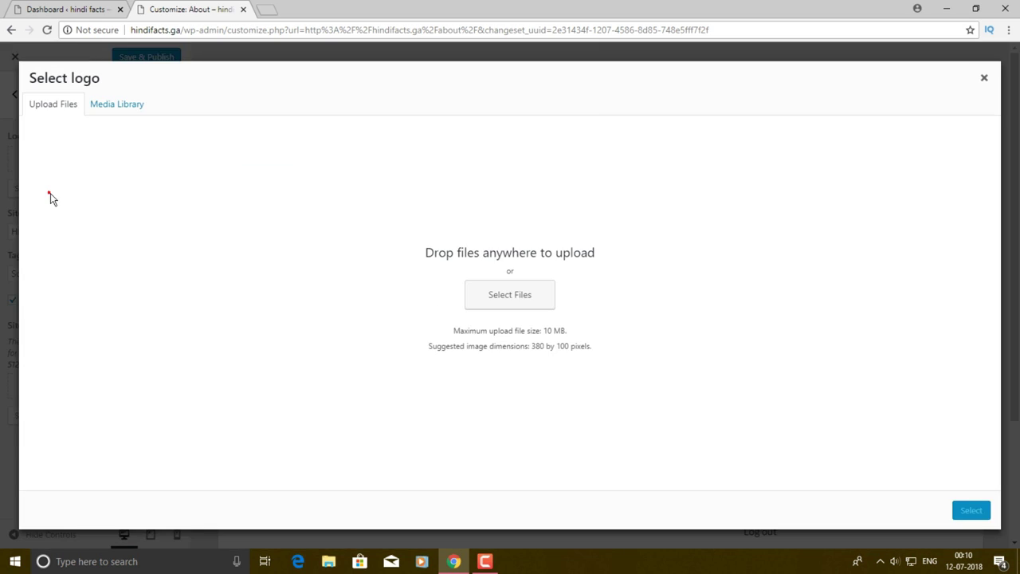
{"action": "left_click", "coordinate": [514, 295]}
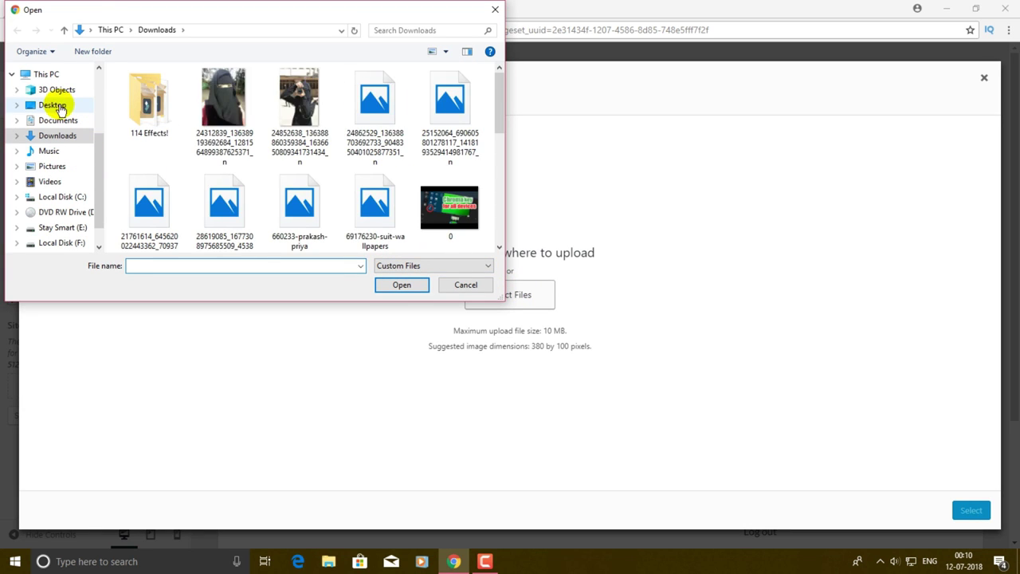
{"action": "left_click", "coordinate": [52, 104]}
{"action": "scroll", "coordinate": [465, 151], "scroll_direction": "down", "scroll_amount": 1}
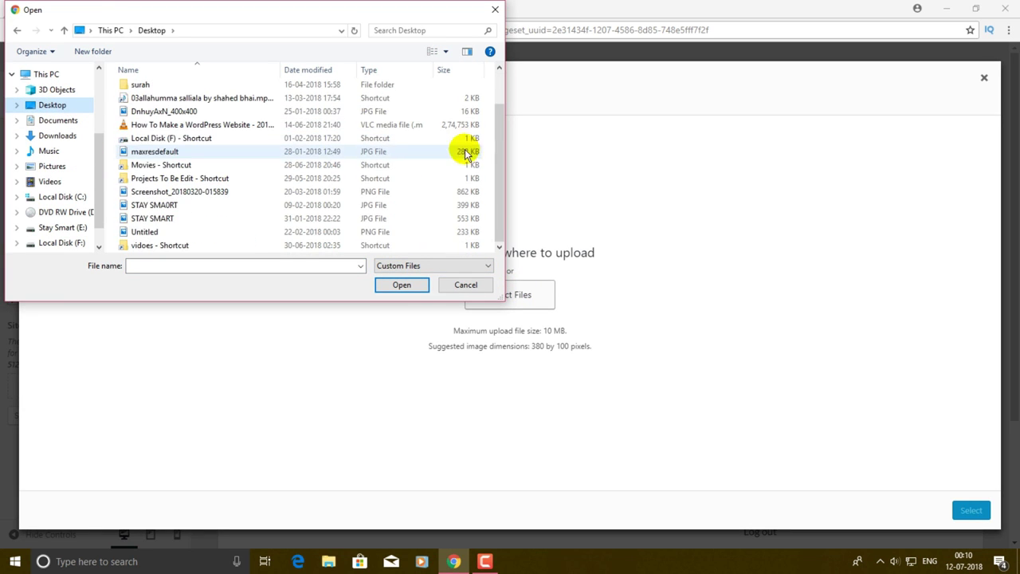
{"action": "left_click", "coordinate": [156, 206]}
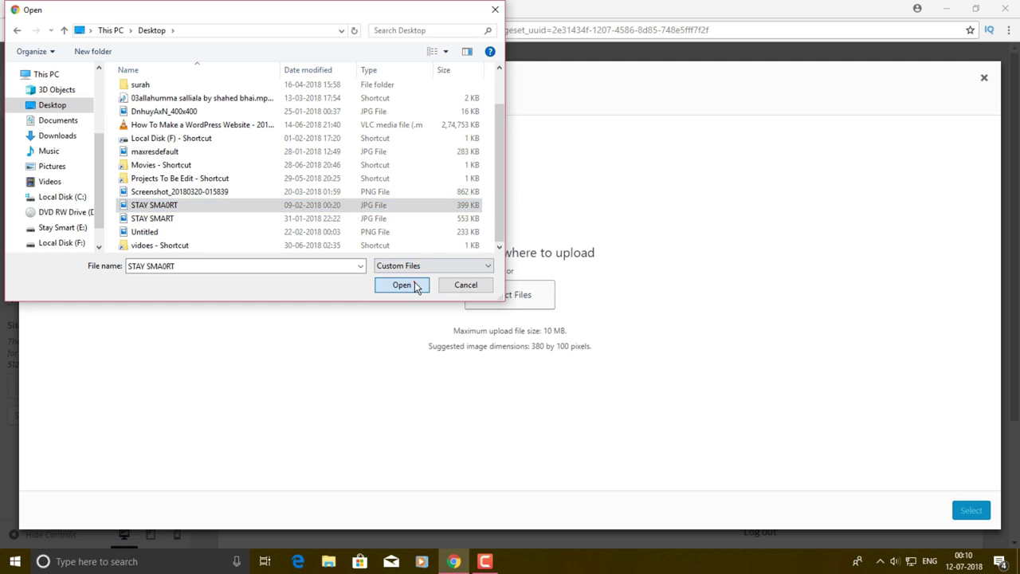
{"action": "left_click", "coordinate": [412, 284]}
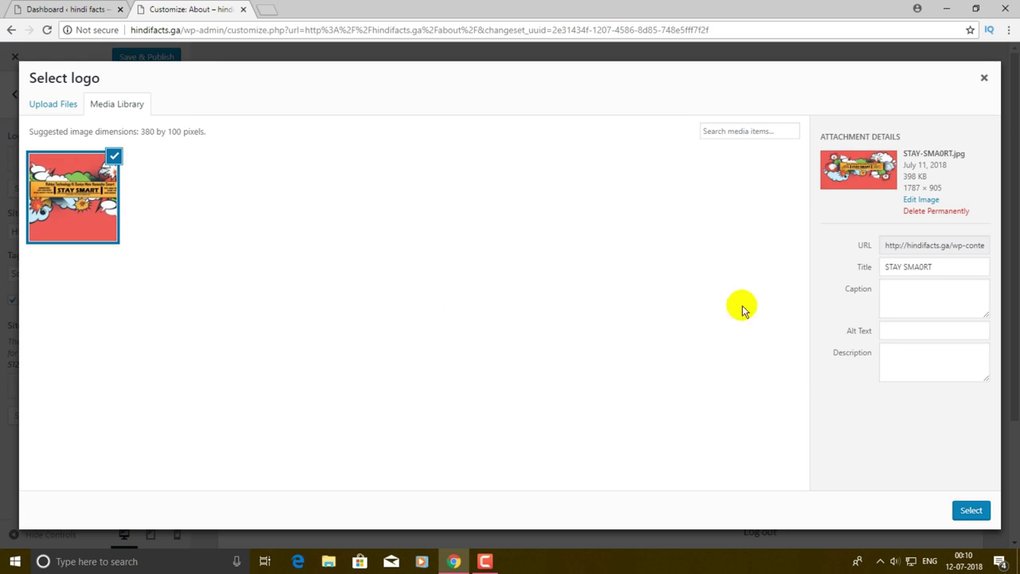
{"action": "left_click", "coordinate": [972, 510]}
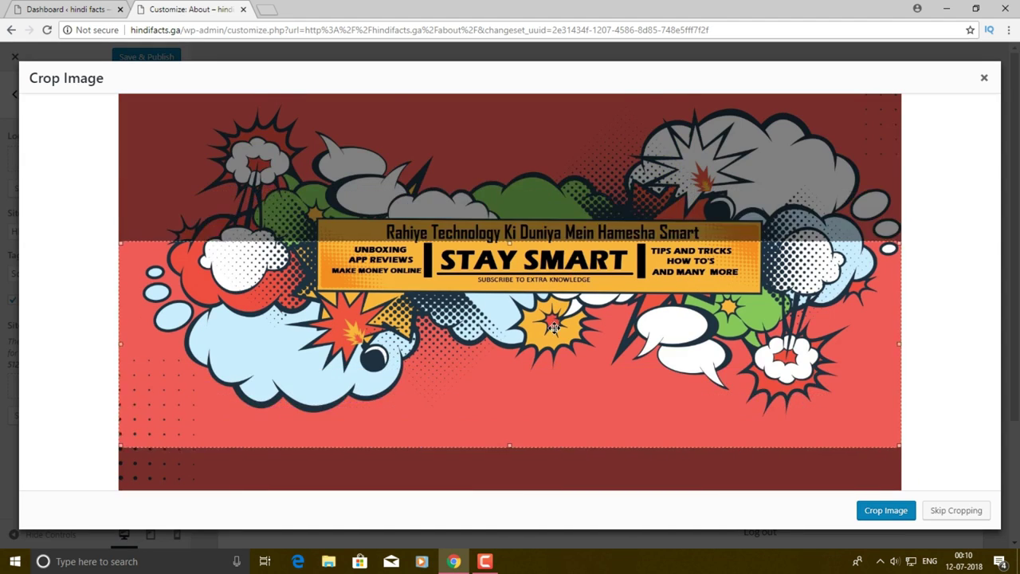
- Crop the image tightly around the central STAY SMART banner and apply it as the logo
{"action": "left_click_drag", "start_coordinate": [554, 326], "coordinate": [550, 275]}
{"action": "left_click_drag", "start_coordinate": [512, 380], "coordinate": [519, 305]}
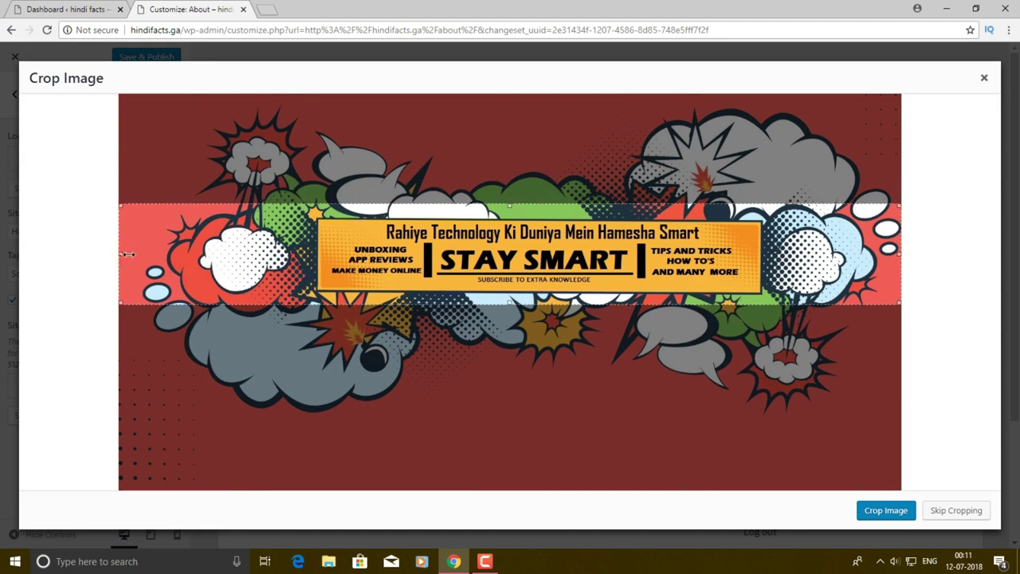
{"action": "left_click_drag", "start_coordinate": [120, 255], "coordinate": [311, 255]}
{"action": "left_click_drag", "start_coordinate": [900, 255], "coordinate": [763, 255]}
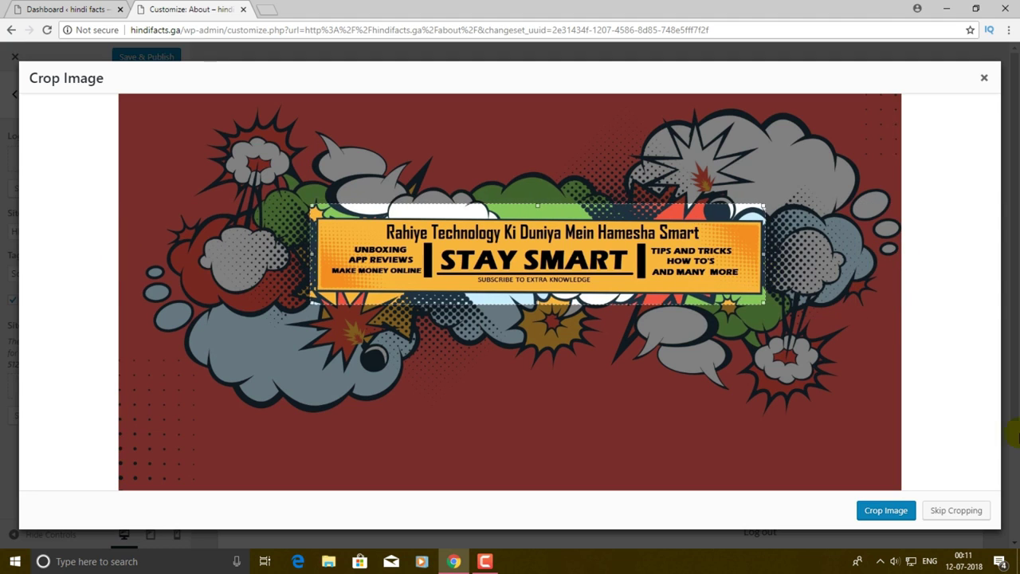
{"action": "left_click", "coordinate": [869, 514]}
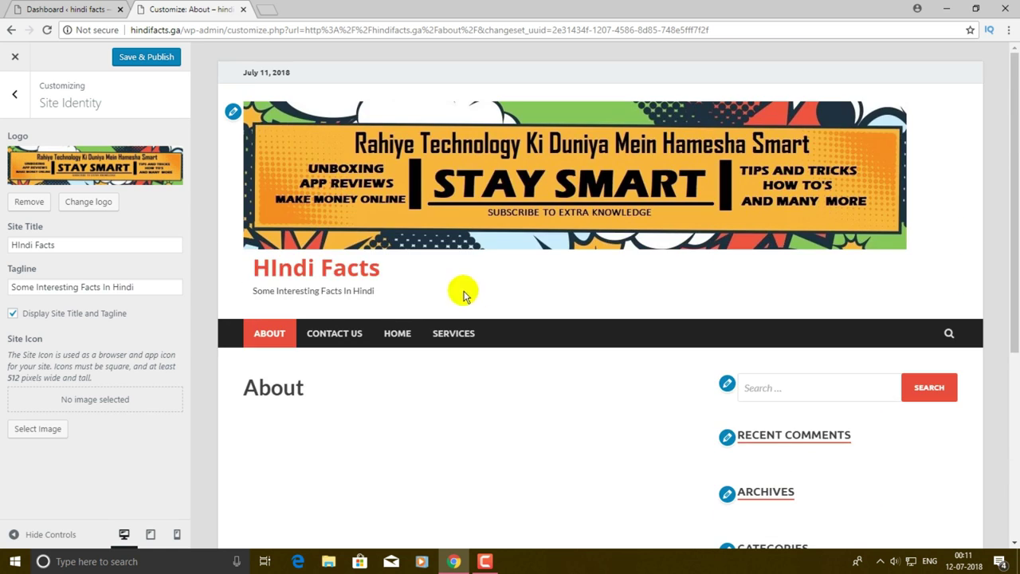
{"action": "left_click_drag", "start_coordinate": [310, 181], "coordinate": [865, 512]}
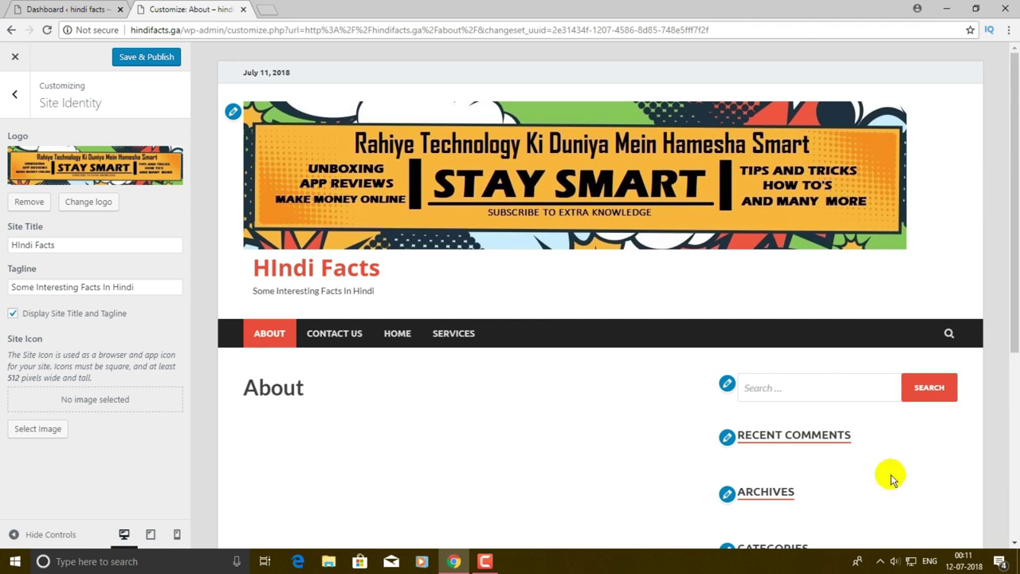
{"action": "scroll", "coordinate": [717, 342], "scroll_direction": "down", "scroll_amount": 2}
{"action": "scroll", "coordinate": [660, 326], "scroll_direction": "up", "scroll_amount": 2}
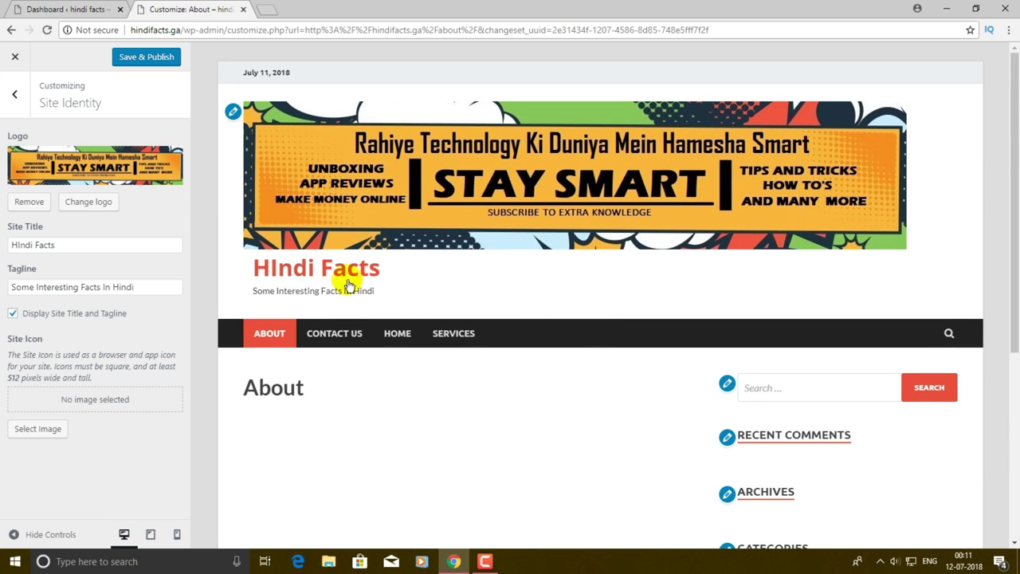
{"action": "left_click_drag", "start_coordinate": [309, 185], "coordinate": [605, 151]}
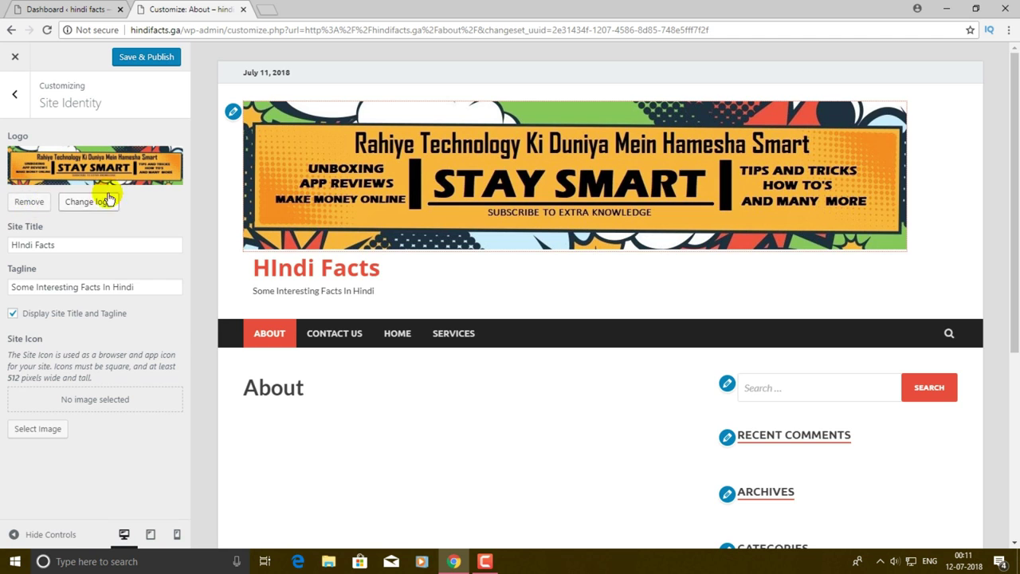
- Remove the STAY SMART banner logo from Site Identity
{"action": "left_click", "coordinate": [24, 203]}
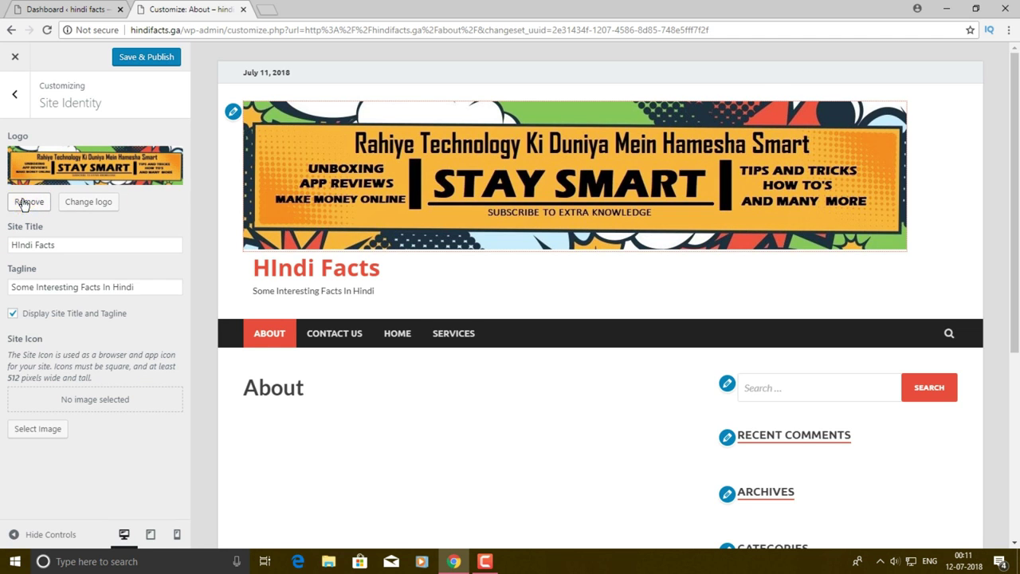
{"action": "scroll", "coordinate": [399, 258], "scroll_direction": "down", "scroll_amount": 4}
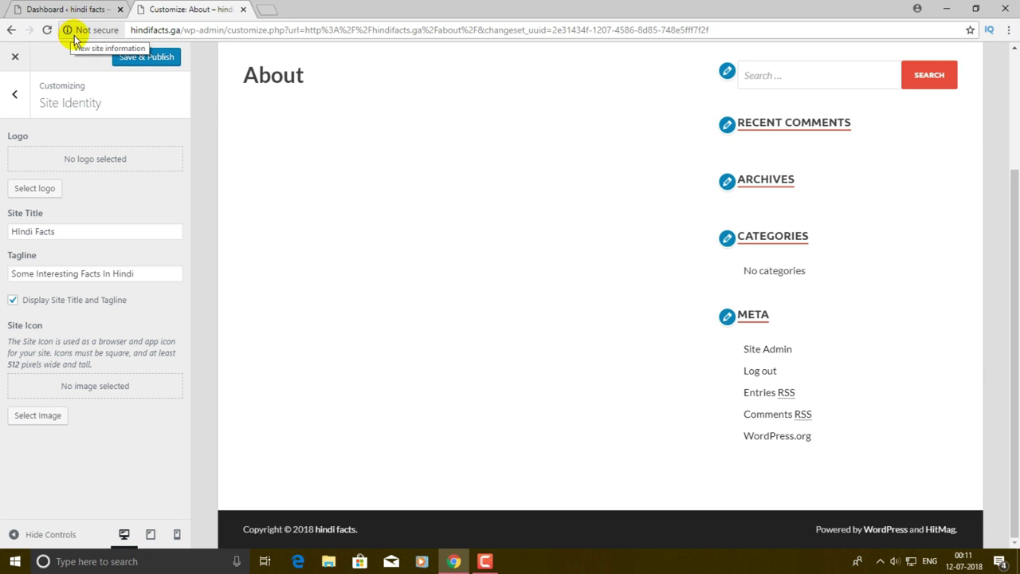
- Upload the STAY SMA0RT image and crop it as the Site Icon (browser favicon)
{"action": "left_click", "coordinate": [30, 416]}
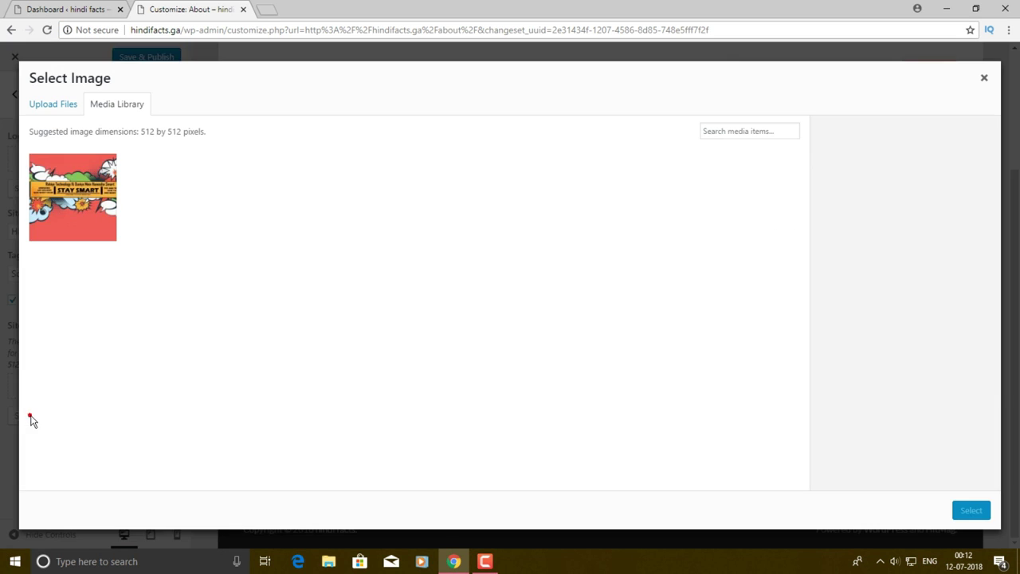
{"action": "left_click", "coordinate": [67, 109]}
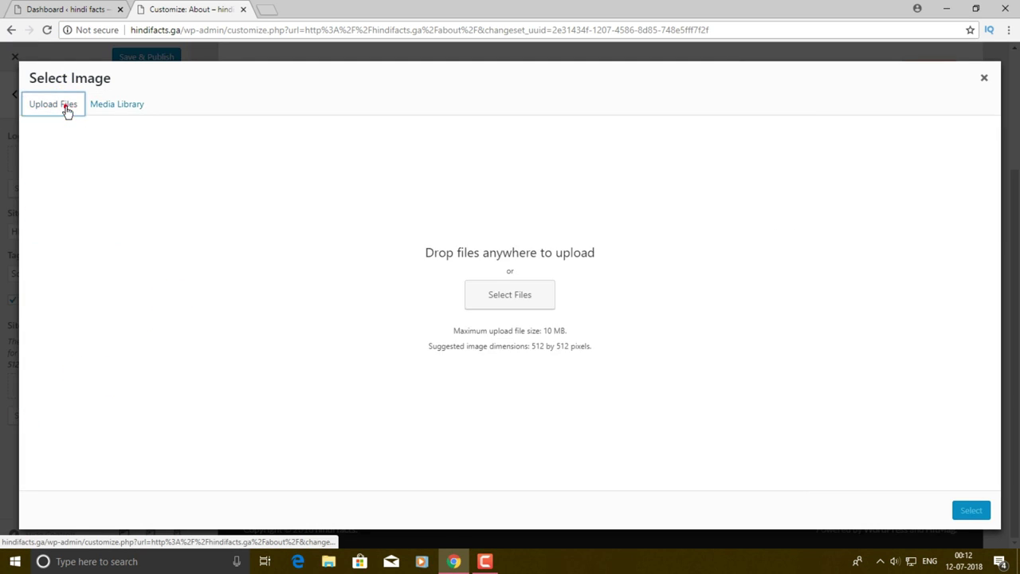
{"action": "left_click", "coordinate": [530, 294]}
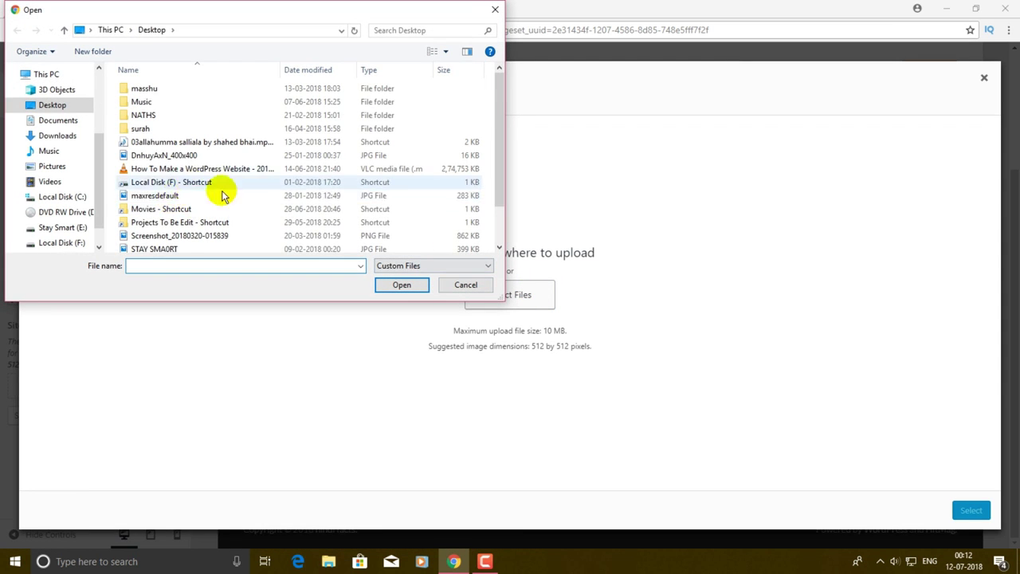
{"action": "scroll", "coordinate": [257, 199], "scroll_direction": "down", "scroll_amount": 1}
{"action": "left_click", "coordinate": [186, 206]}
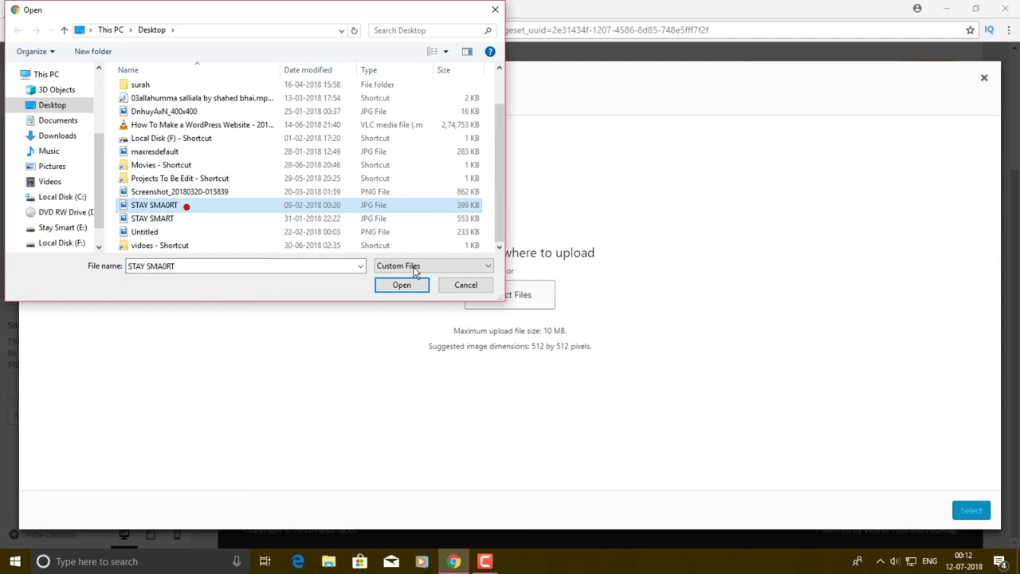
{"action": "left_click", "coordinate": [410, 285]}
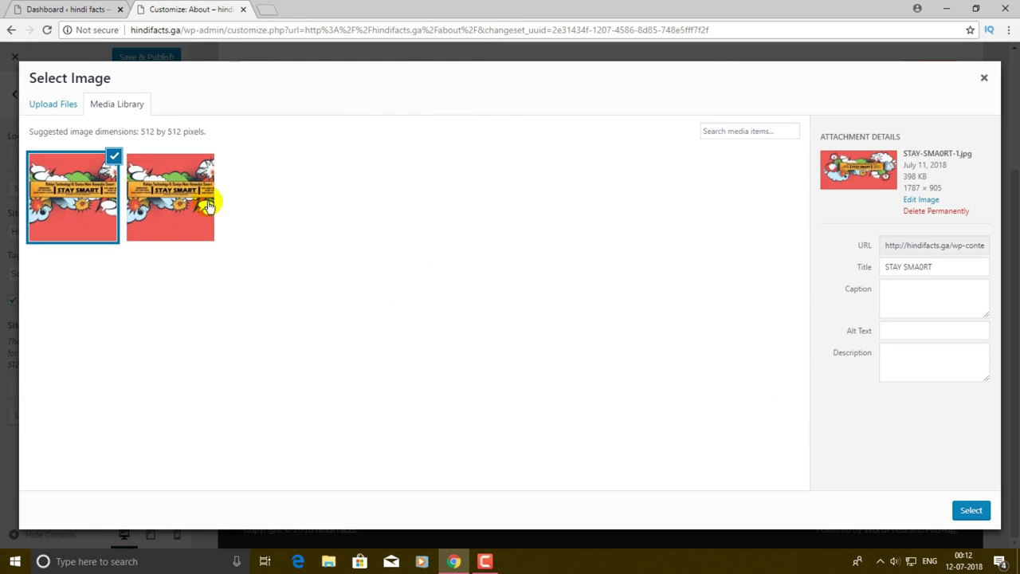
{"action": "left_click", "coordinate": [970, 510]}
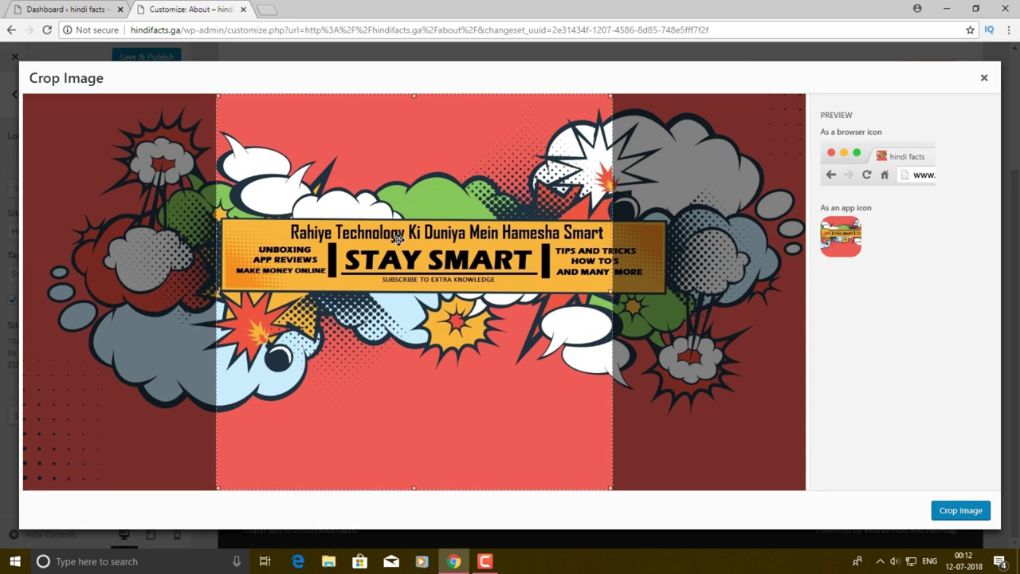
{"action": "mouse_move", "coordinate": [398, 234]}
{"action": "left_mouse_down"}
{"action": "mouse_move", "coordinate": [392, 244]}
{"action": "mouse_move", "coordinate": [405, 232]}
{"action": "left_mouse_up"}
{"action": "left_click", "coordinate": [958, 511]}
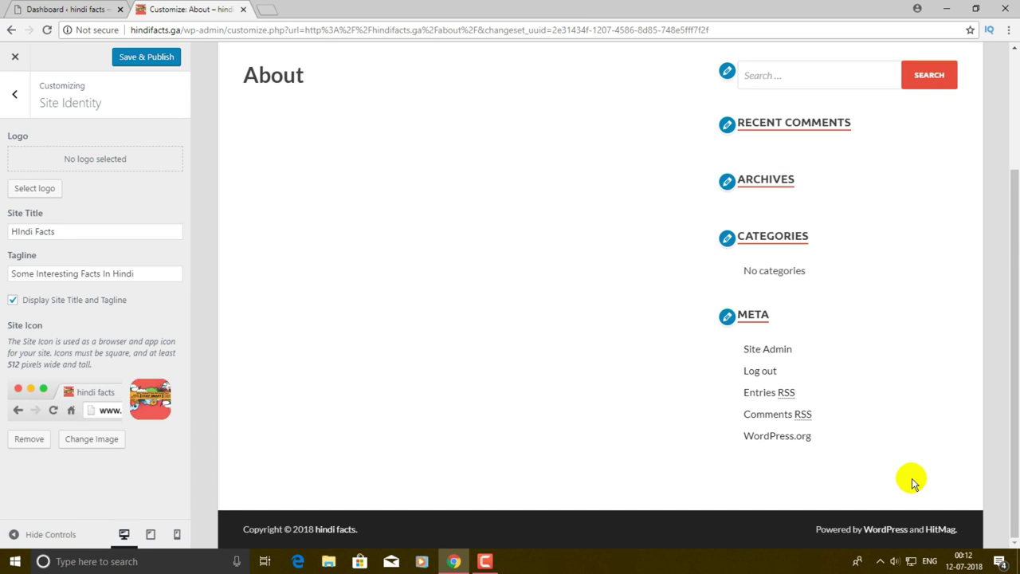
{"action": "left_click", "coordinate": [142, 16]}
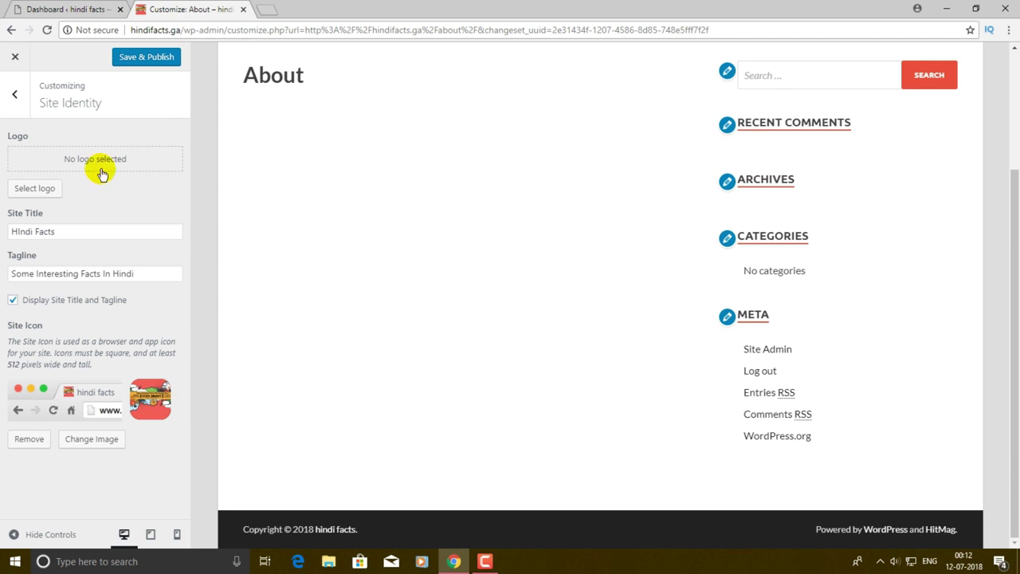
- Reload the Dashboard, then Save & Publish the Customizer changes and return to the Dashboard
{"action": "left_click", "coordinate": [46, 9]}
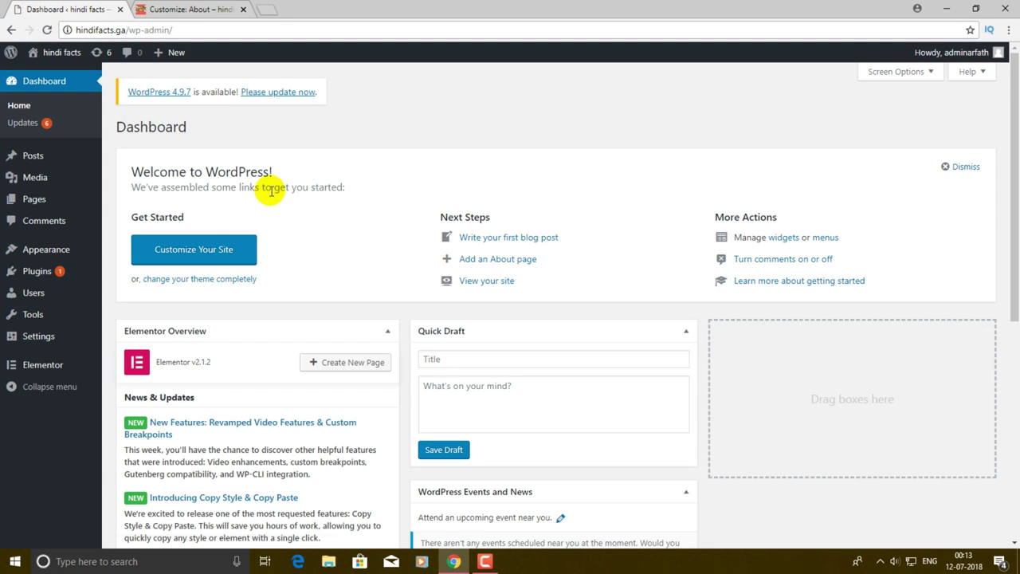
{"action": "key", "text": "F5"}
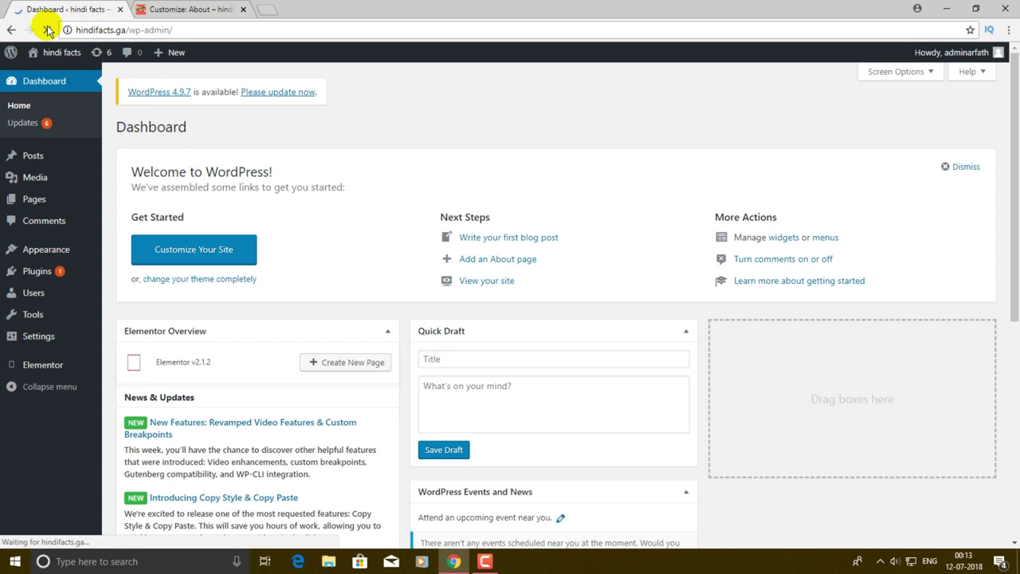
{"action": "left_click", "coordinate": [170, 8]}
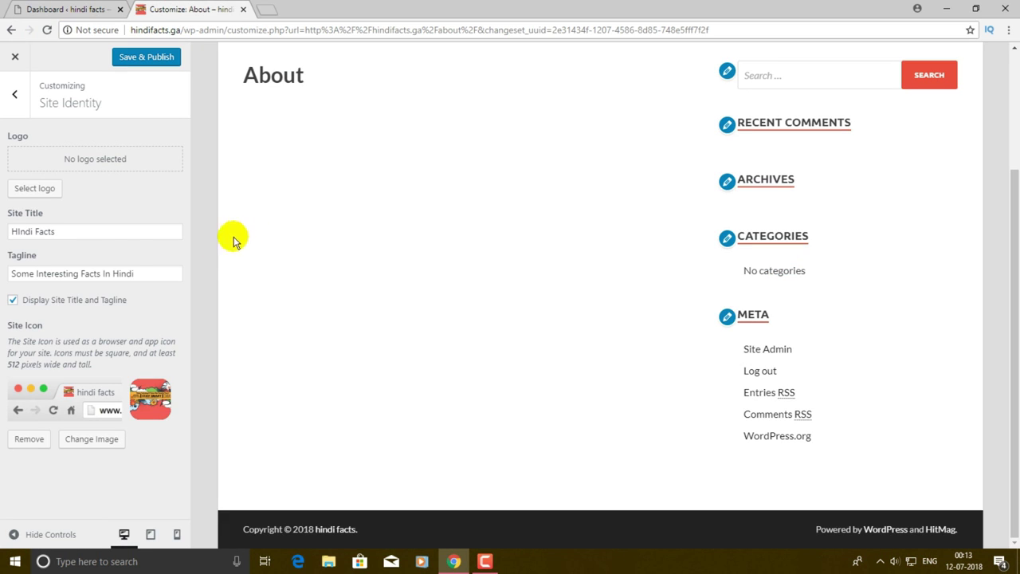
{"action": "scroll", "coordinate": [195, 214], "scroll_direction": "up", "scroll_amount": 2}
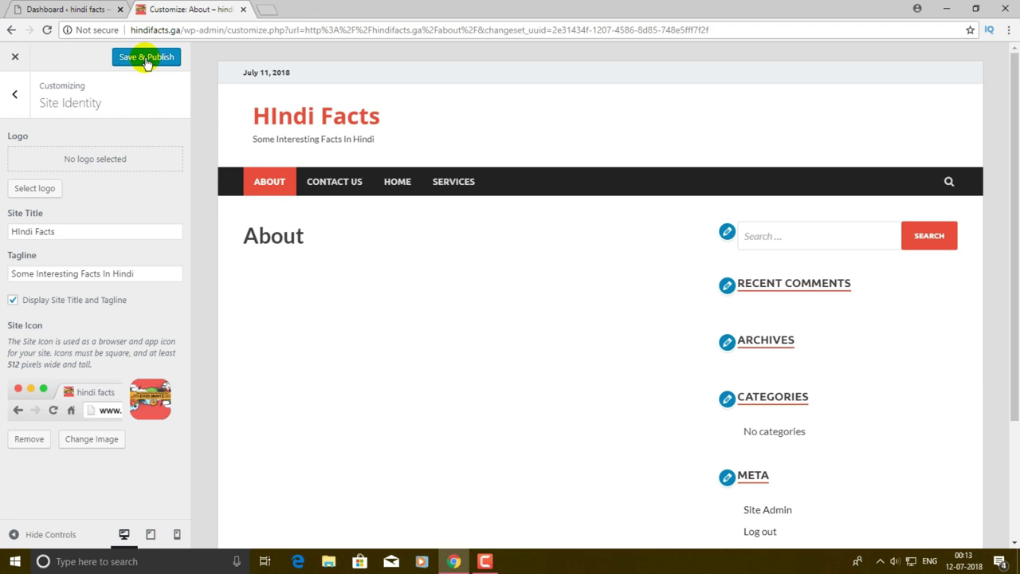
{"action": "left_click", "coordinate": [146, 58]}
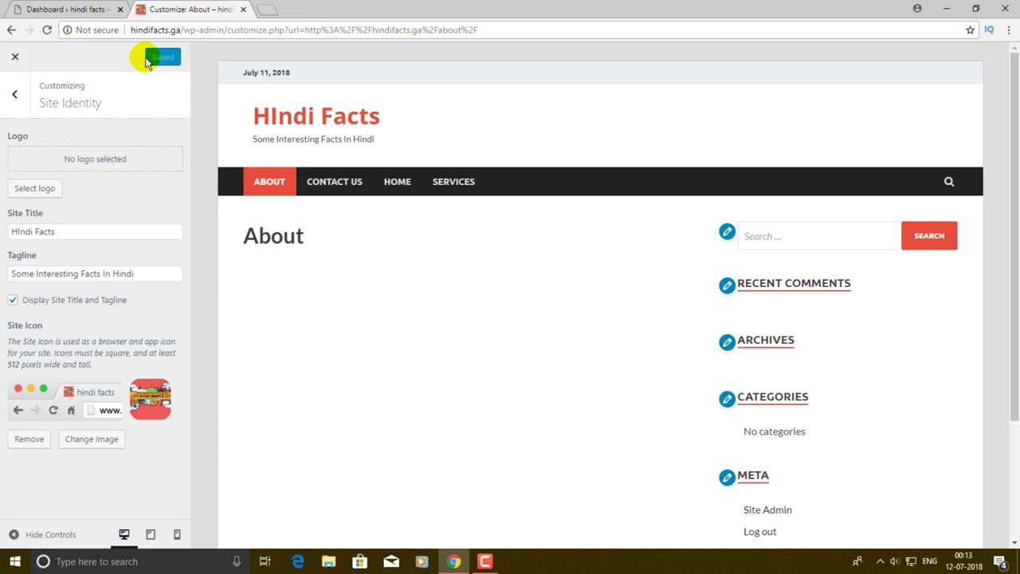
{"action": "left_click", "coordinate": [55, 9]}
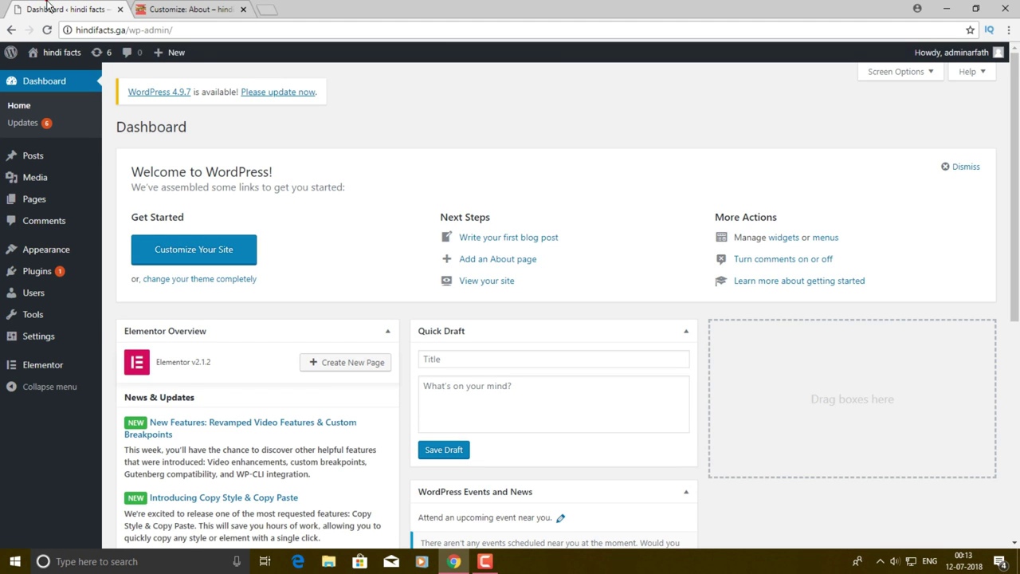
{"action": "scroll", "coordinate": [433, 125], "scroll_direction": "down", "scroll_amount": 5}
{"action": "scroll", "coordinate": [434, 128], "scroll_direction": "up", "scroll_amount": 5}
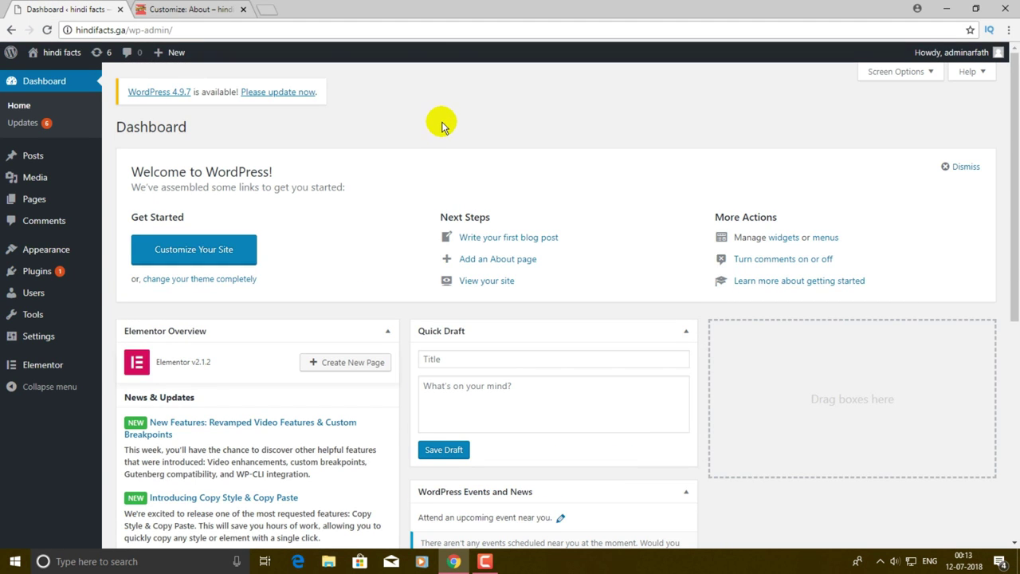
- Reload the Dashboard to show the HIndi Facts name, then right-click Visit Site in the admin bar
{"action": "key", "text": "F5"}
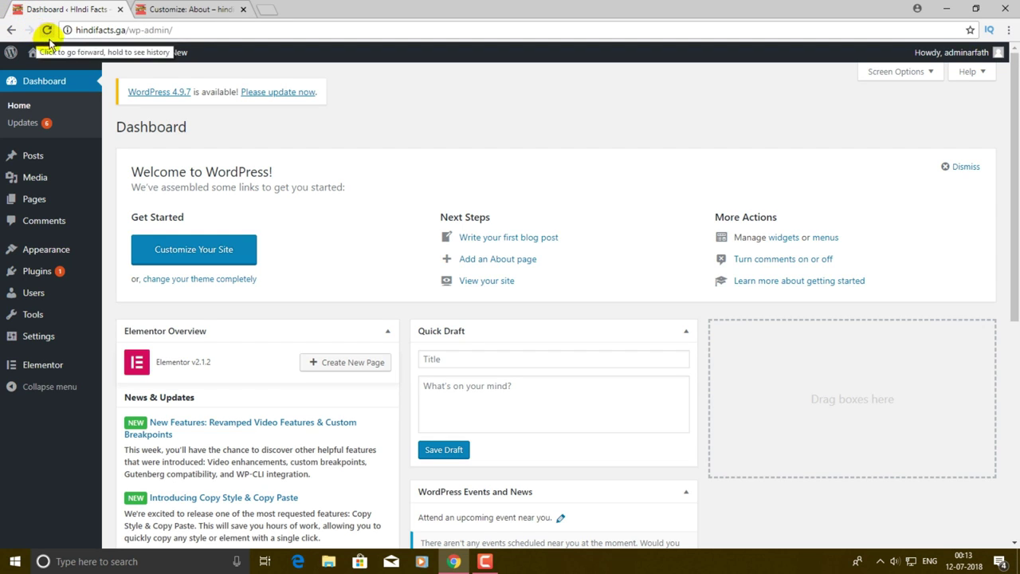
{"action": "mouse_move", "coordinate": [46, 64]}
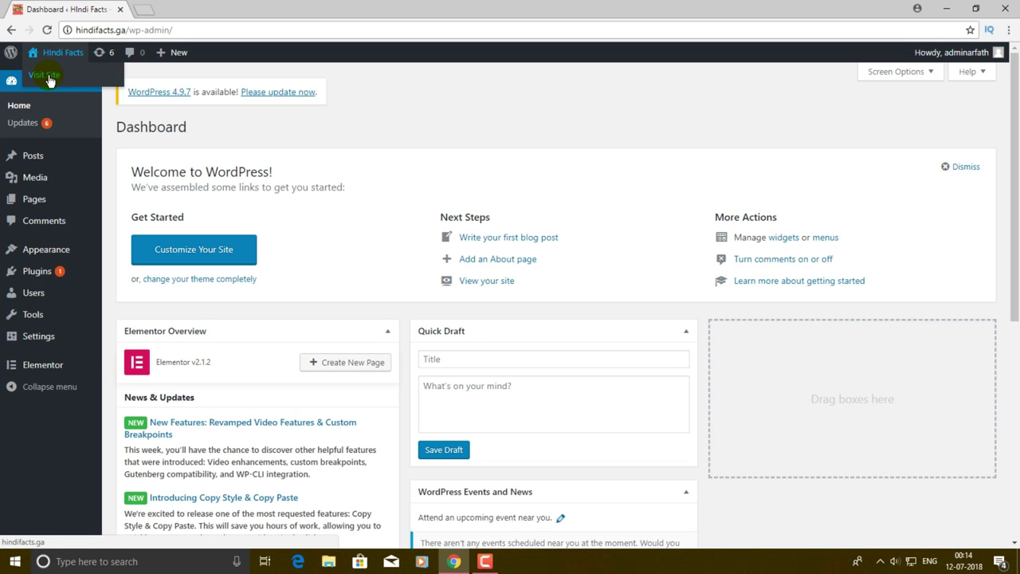
{"action": "right_click", "coordinate": [48, 77]}
- Open the live HIndi Facts site in a new tab and view it
{"action": "left_click", "coordinate": [76, 83]}
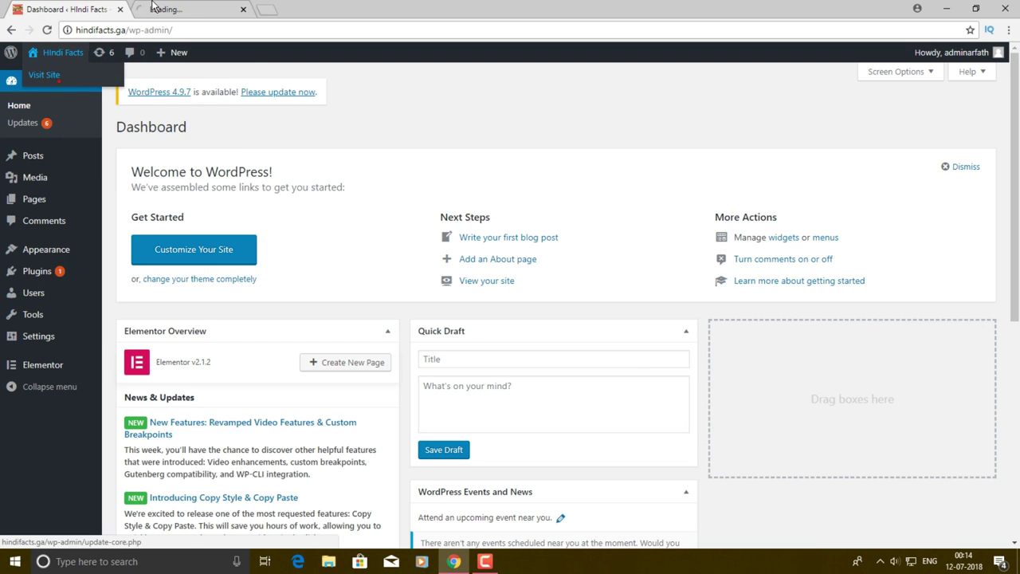
{"action": "left_click", "coordinate": [193, 8]}
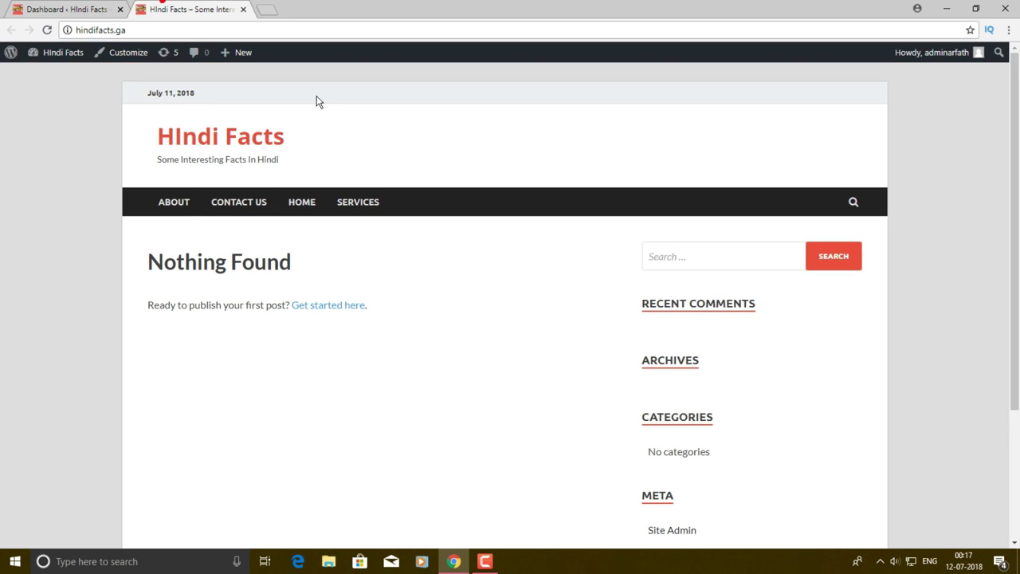
{"action": "scroll", "coordinate": [533, 284], "scroll_direction": "down", "scroll_amount": 1}
{"action": "scroll", "coordinate": [608, 249], "scroll_direction": "up", "scroll_amount": 1}
{"action": "scroll", "coordinate": [609, 249], "scroll_direction": "up", "scroll_amount": 1}
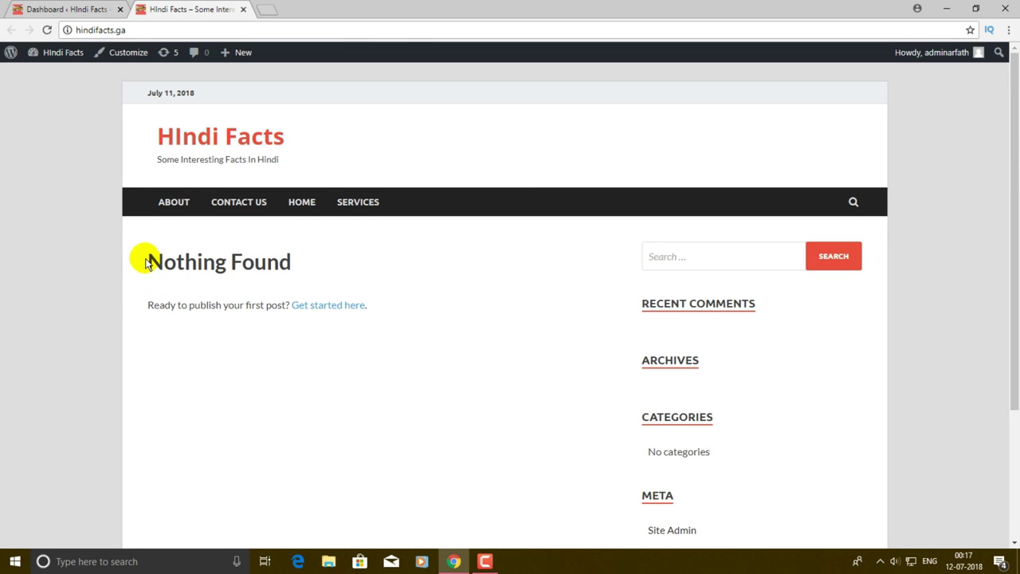
- Inspect the About page's empty 'Nothing Found' content, then return to the dashboard tab
{"action": "left_click_drag", "start_coordinate": [145, 261], "coordinate": [397, 268]}
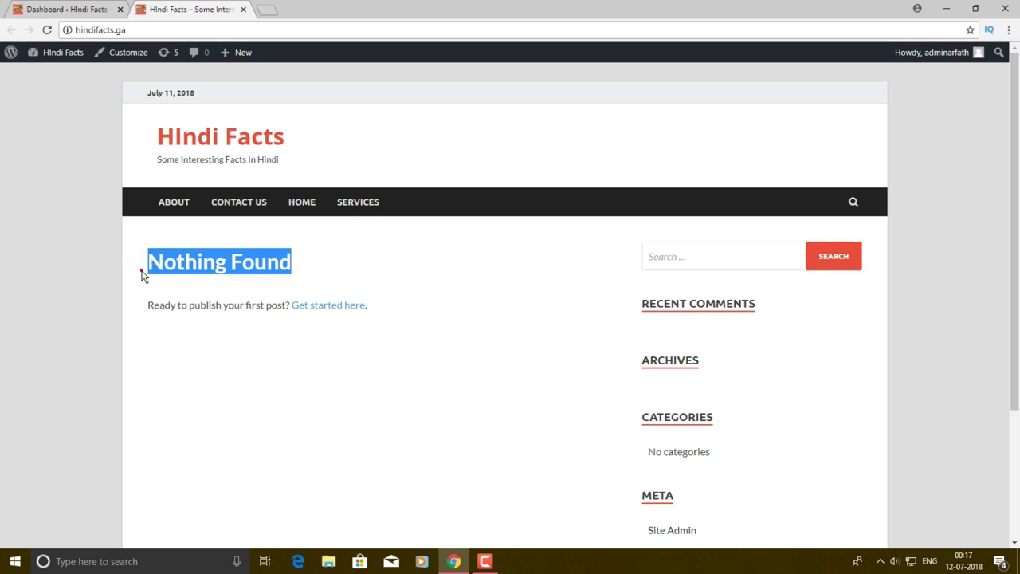
{"action": "left_click", "coordinate": [141, 271]}
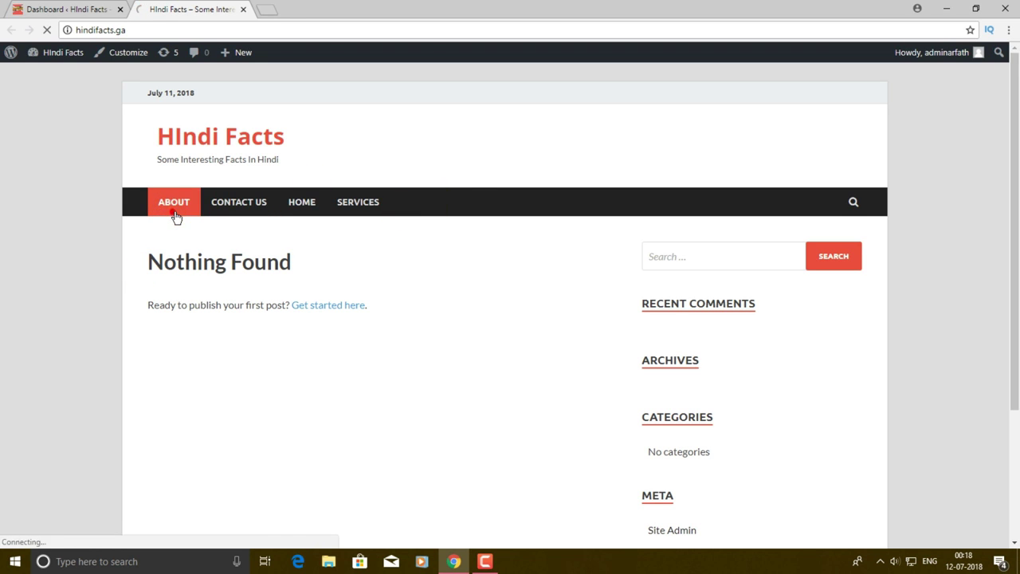
{"action": "scroll", "coordinate": [263, 283], "scroll_direction": "down", "scroll_amount": 3}
{"action": "scroll", "coordinate": [263, 283], "scroll_direction": "up", "scroll_amount": 2}
{"action": "scroll", "coordinate": [419, 378], "scroll_direction": "down", "scroll_amount": 2}
{"action": "scroll", "coordinate": [374, 355], "scroll_direction": "up", "scroll_amount": 1}
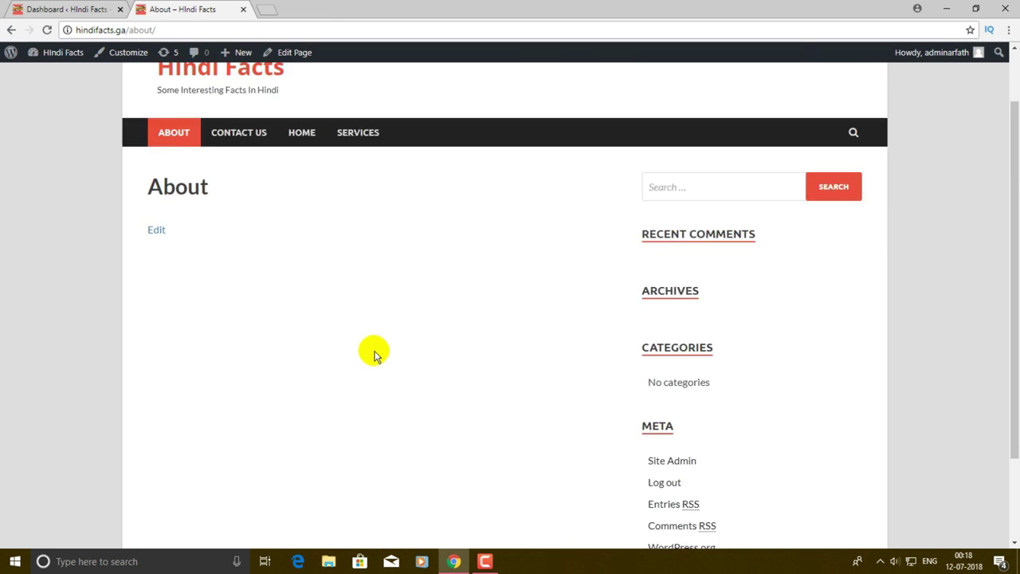
{"action": "scroll", "coordinate": [374, 354], "scroll_direction": "up", "scroll_amount": 1}
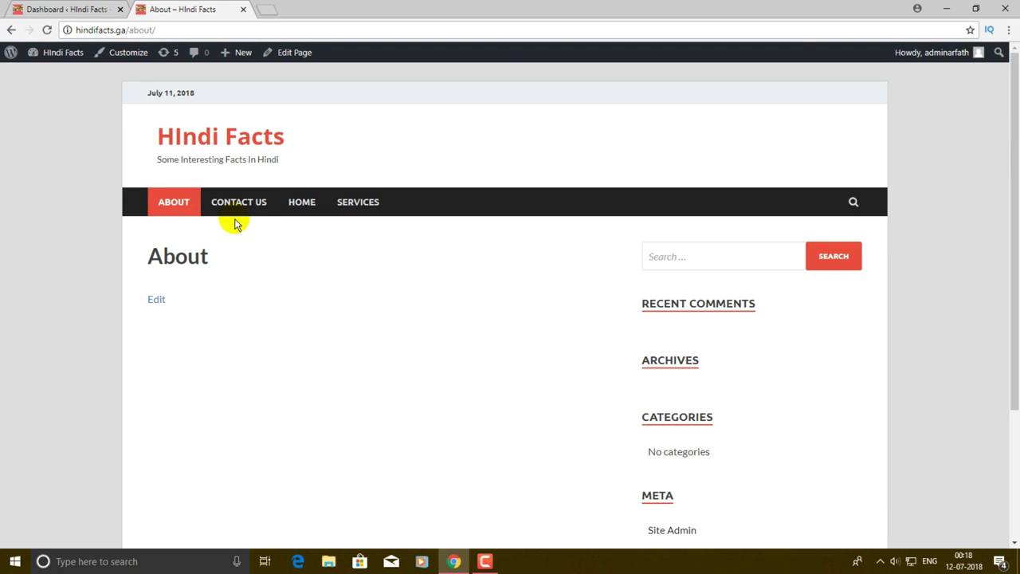
{"action": "scroll", "coordinate": [305, 327], "scroll_direction": "down", "scroll_amount": 2}
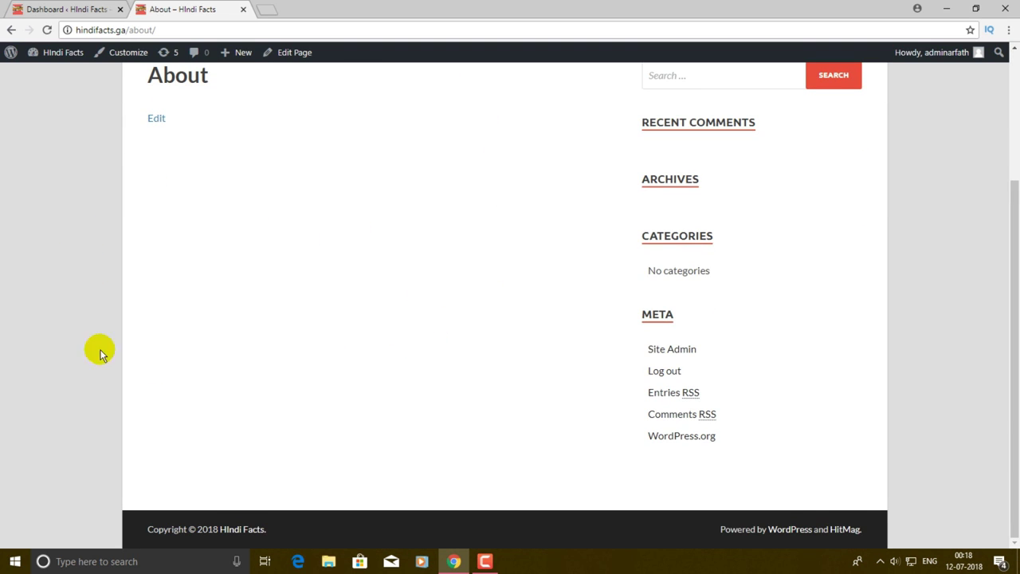
{"action": "scroll", "coordinate": [271, 231], "scroll_direction": "up", "scroll_amount": 2}
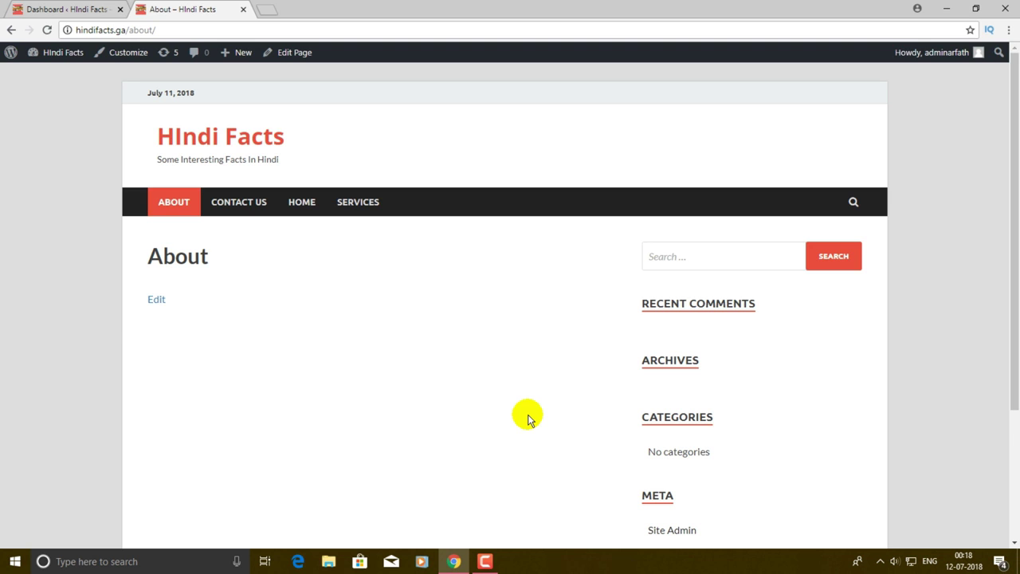
{"action": "left_click", "coordinate": [64, 9]}
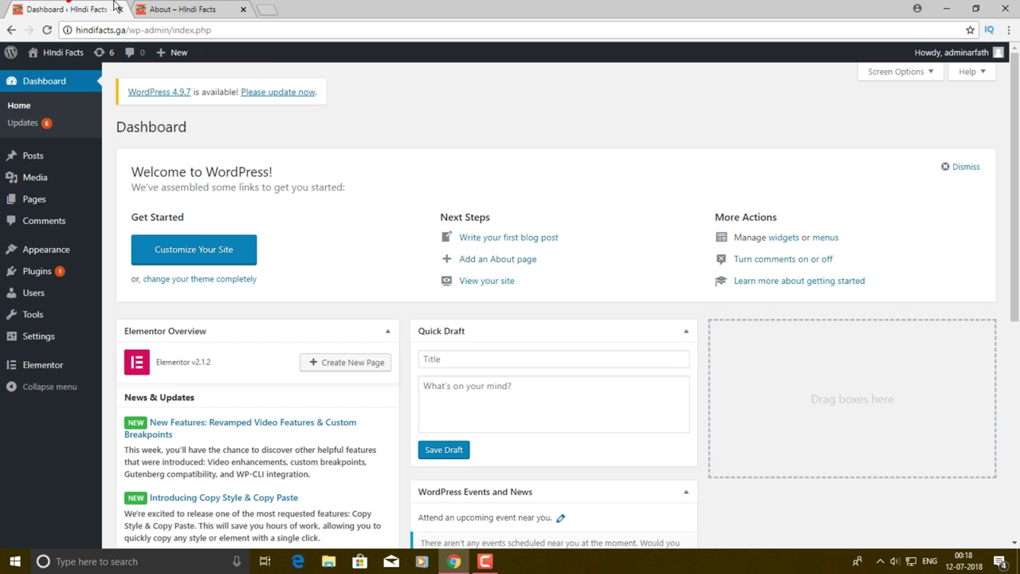
- Go to the Pages list and open the About page in the editor
{"action": "left_click", "coordinate": [34, 201]}
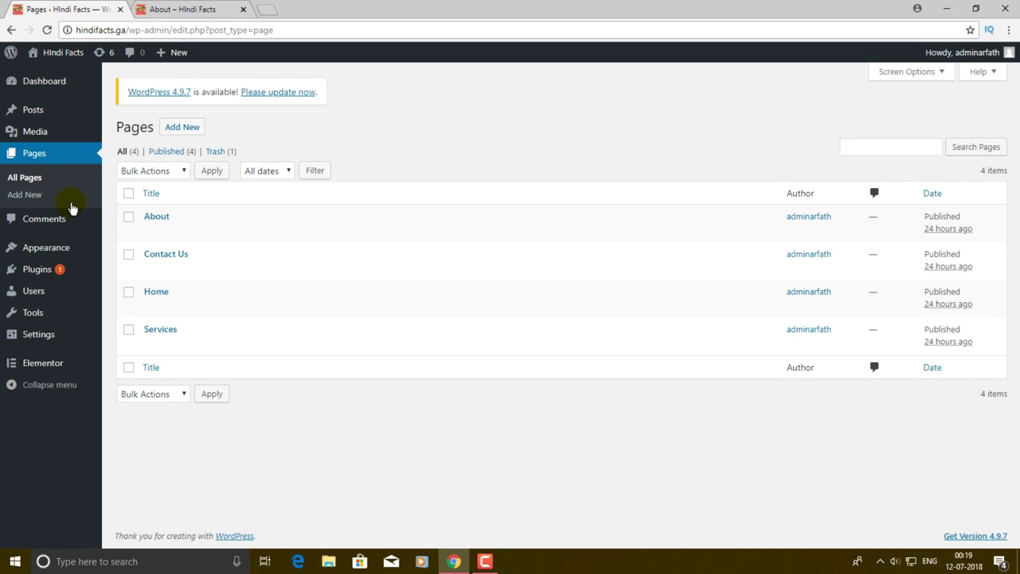
{"action": "left_click", "coordinate": [151, 231]}
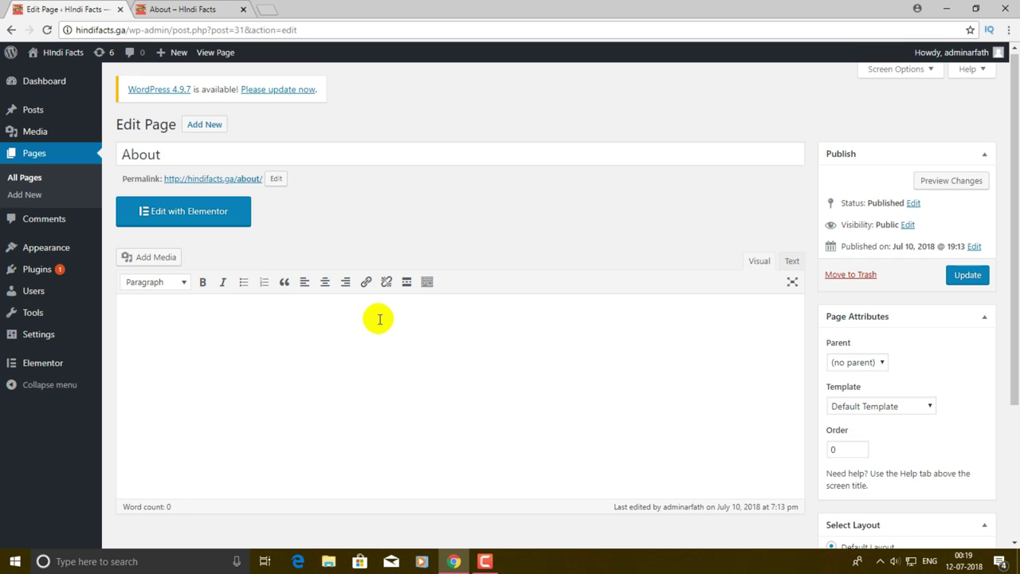
- Paste the Gadgets To Use paragraph into the About page body, update it, and open the live site in a new tab
{"action": "left_click", "coordinate": [289, 338]}
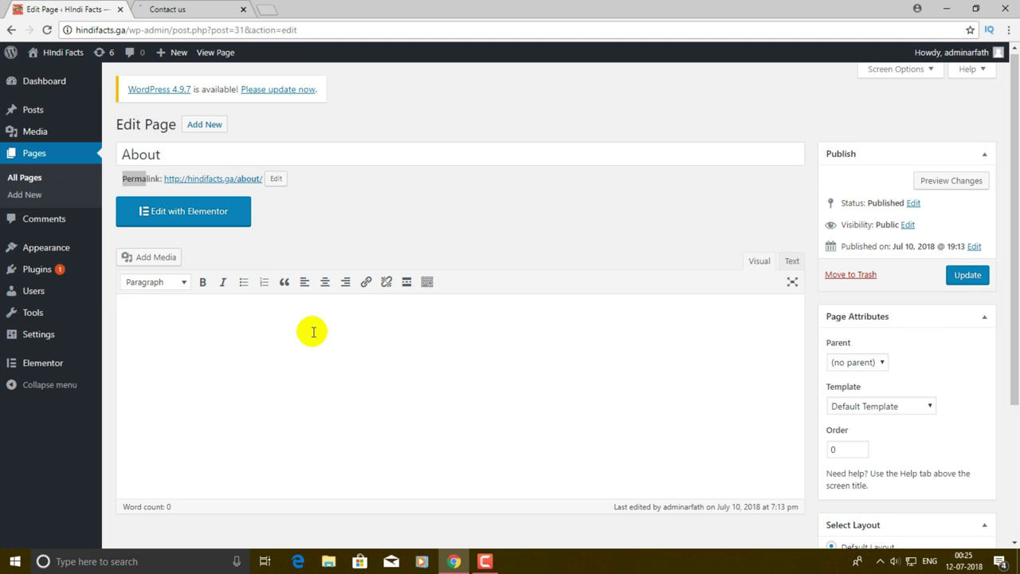
{"action": "type", "text": "Gadgets To Use is a one-stop destination for all the latest technology and gadgets news that’s happening all around the world. We operate from New Delhi with reporting offices in Bengaluru and Mumbai also. At Gadgets To Use, we track the Indian market and tech industry happenings 24×7 to make sure our readers will be served with the latest information at a blazing fast speed."}
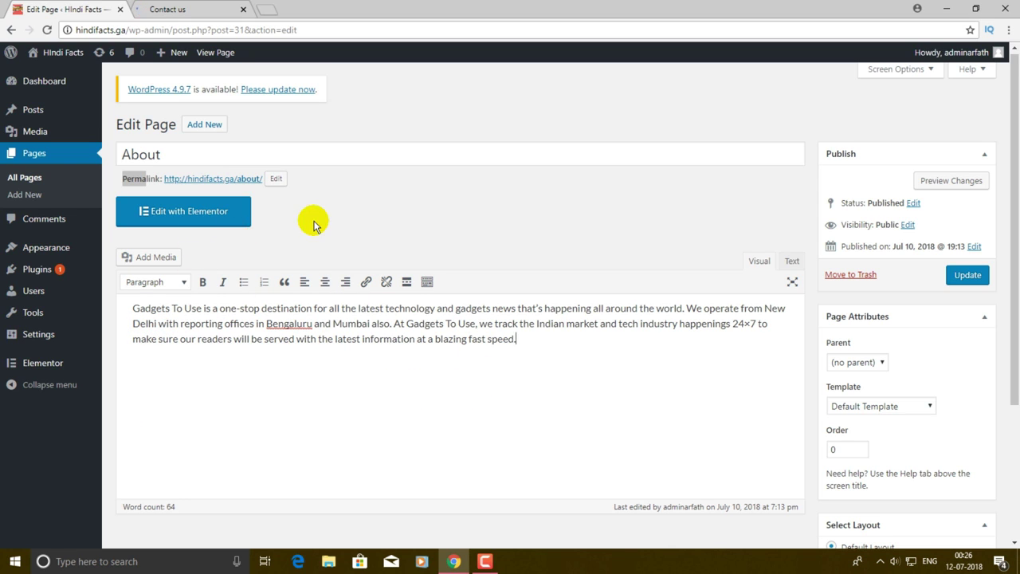
{"action": "left_click", "coordinate": [974, 279]}
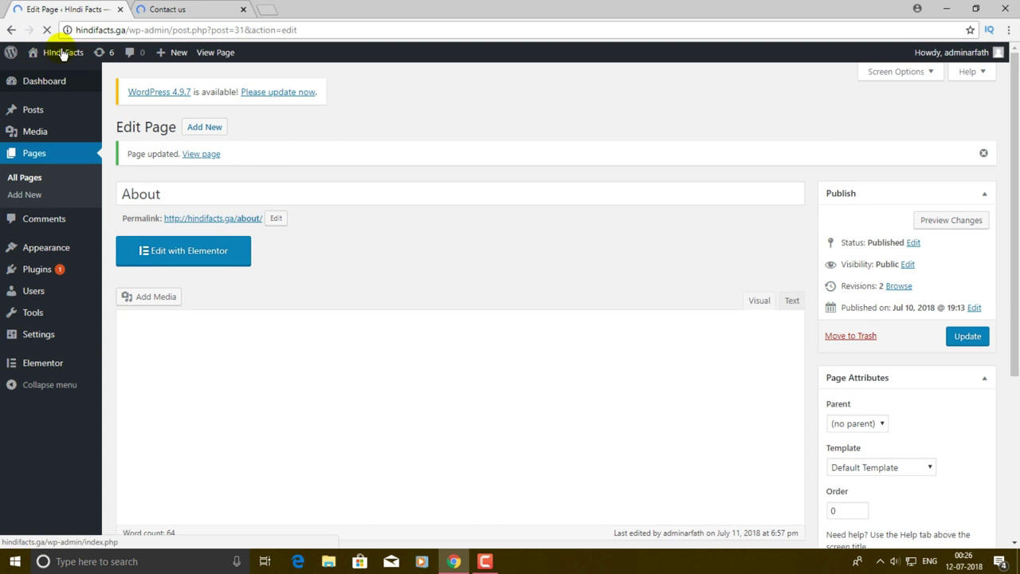
{"action": "right_click", "coordinate": [67, 51]}
{"action": "left_click", "coordinate": [107, 60]}
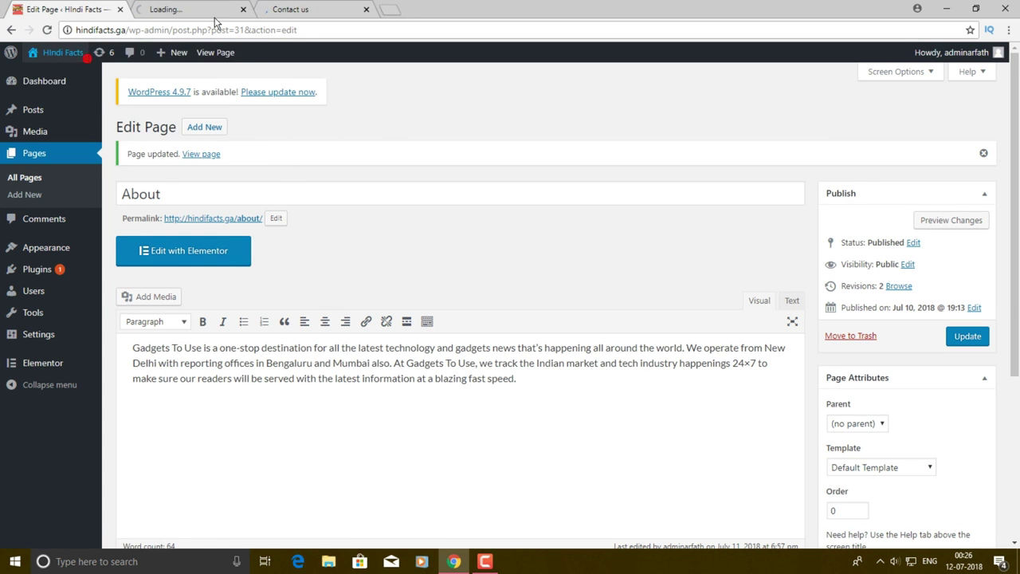
- On the live site, confirm the About page shows the Gadgets To Use heading and paragraph, then return to the editor
{"action": "left_click", "coordinate": [201, 9]}
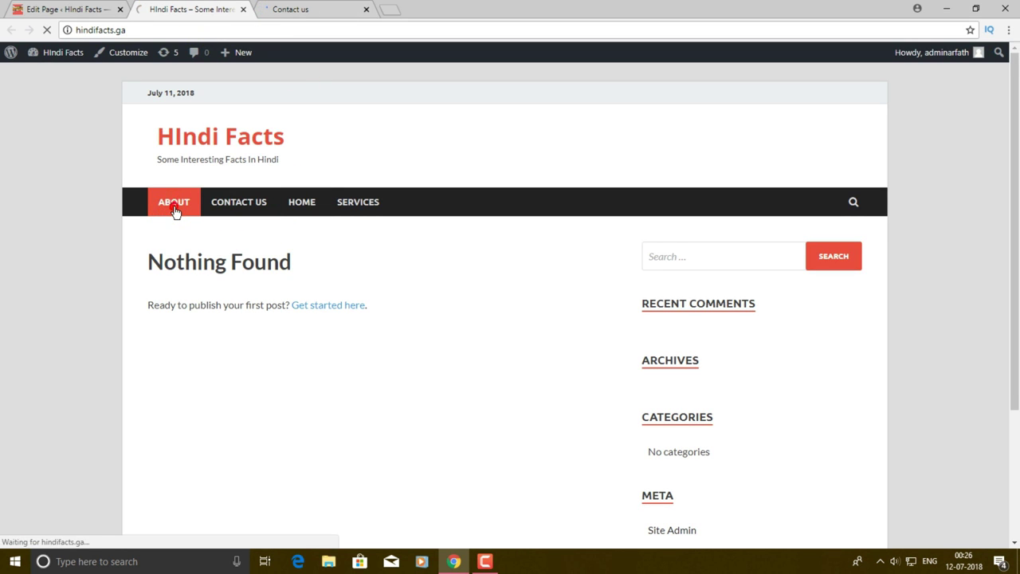
{"action": "scroll", "coordinate": [321, 230], "scroll_direction": "down", "scroll_amount": 3}
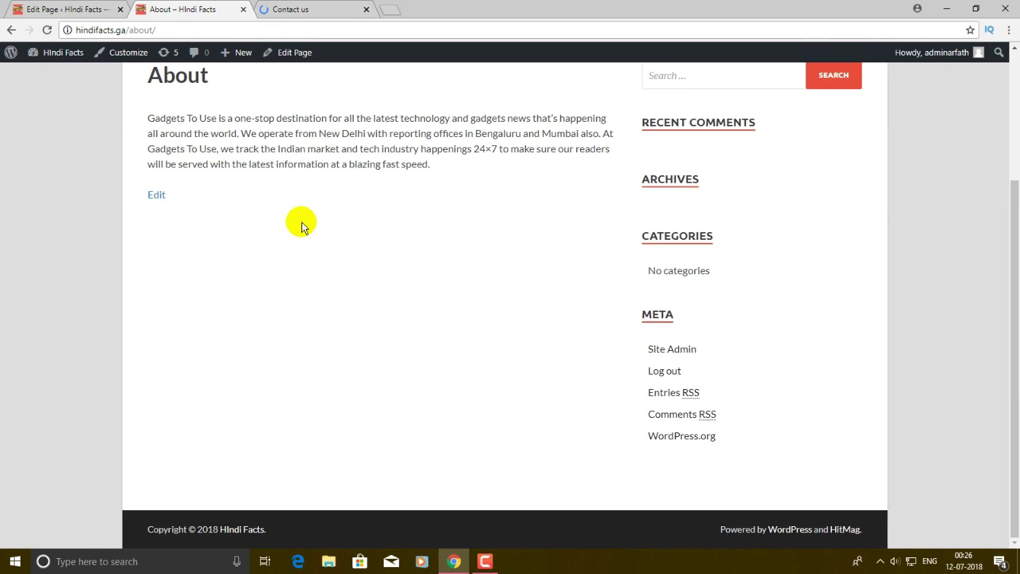
{"action": "scroll", "coordinate": [301, 227], "scroll_direction": "up", "scroll_amount": 3}
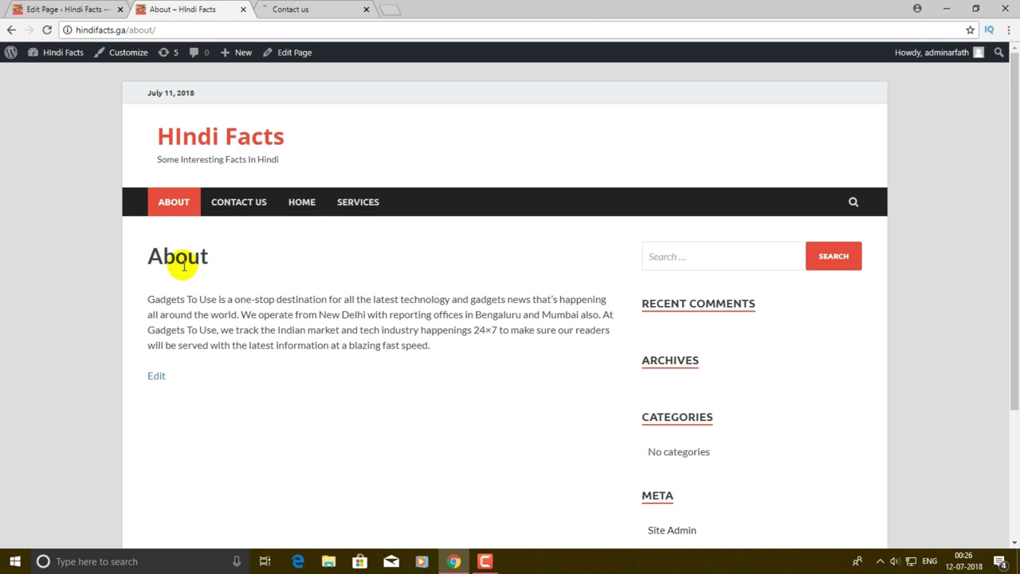
{"action": "left_click_drag", "start_coordinate": [148, 303], "coordinate": [403, 364]}
{"action": "left_click", "coordinate": [420, 365]}
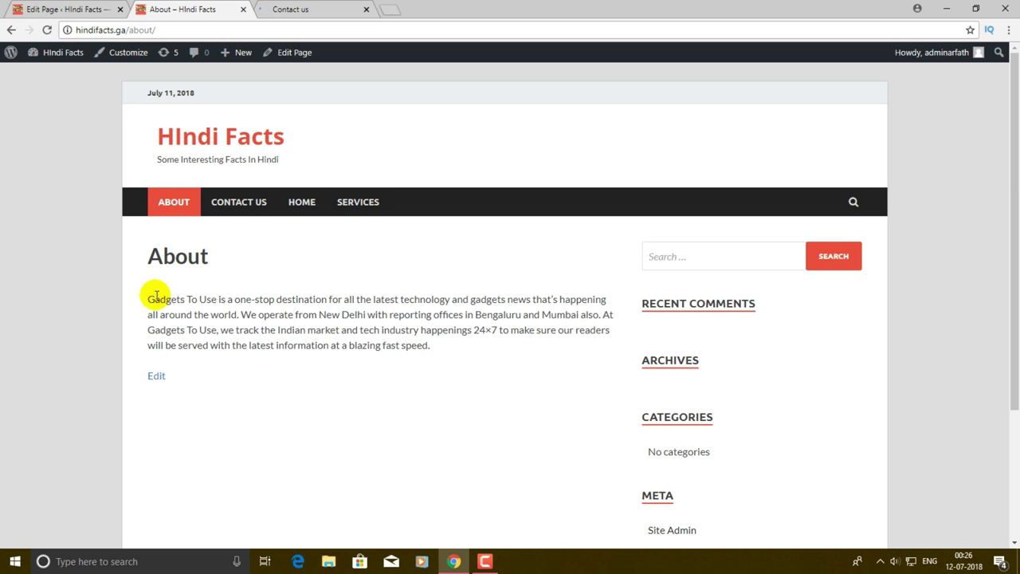
{"action": "left_click_drag", "start_coordinate": [159, 301], "coordinate": [294, 398]}
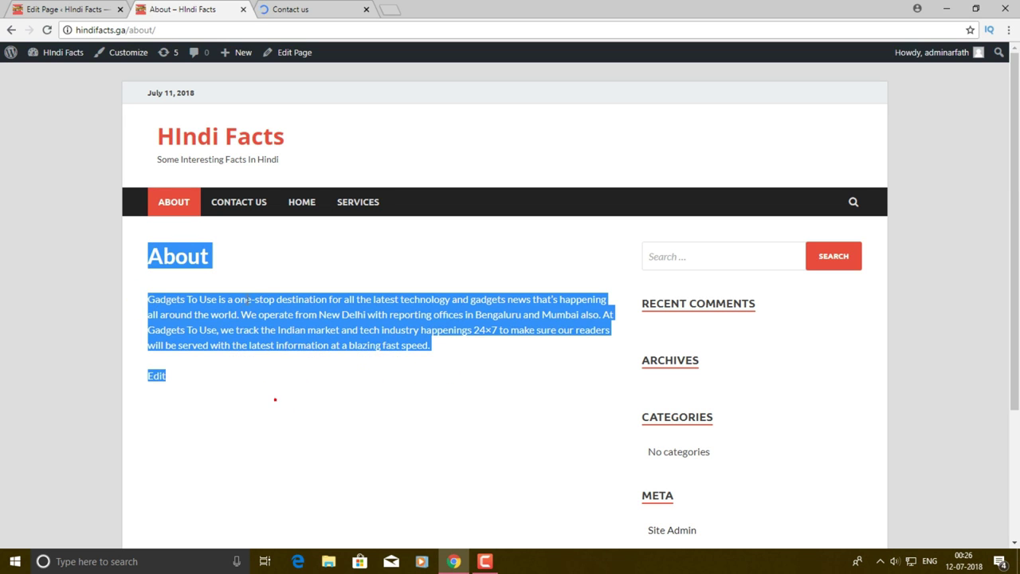
{"action": "left_click", "coordinate": [266, 241]}
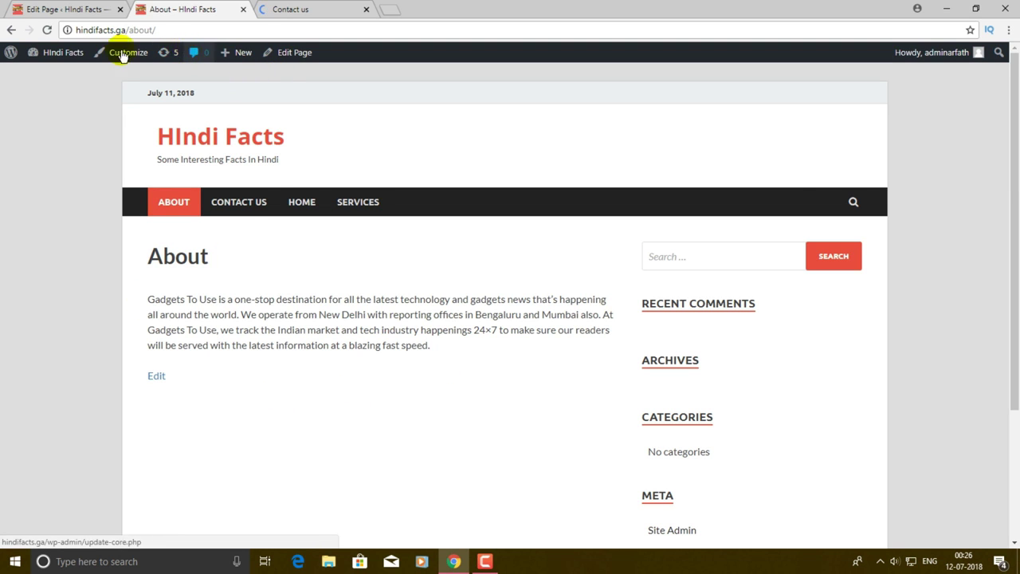
{"action": "left_click", "coordinate": [59, 9]}
- Edit the Contact Us page, paste in the contact points, social links and Office Address section, and update it
{"action": "left_click", "coordinate": [38, 154]}
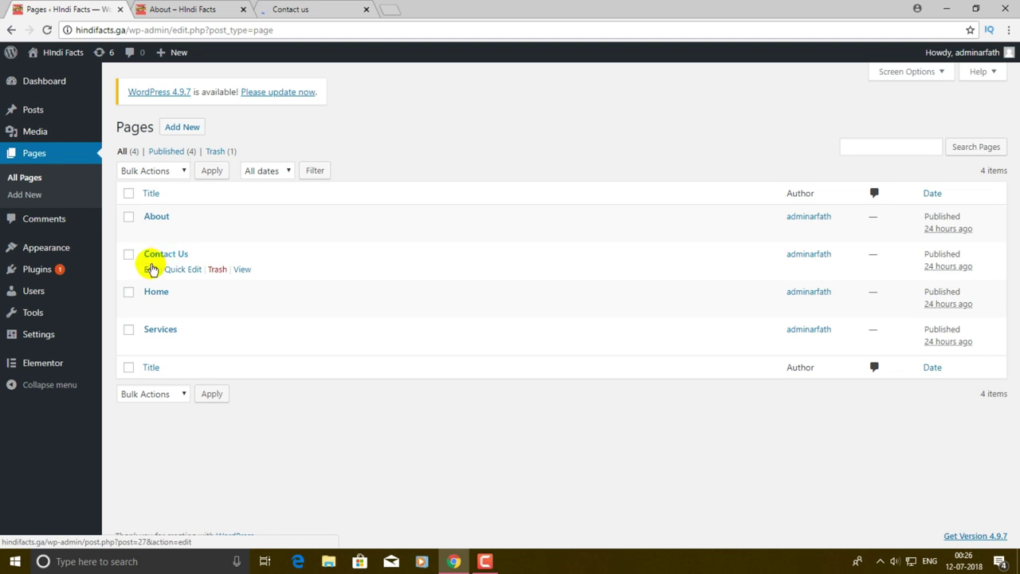
{"action": "left_click", "coordinate": [149, 269]}
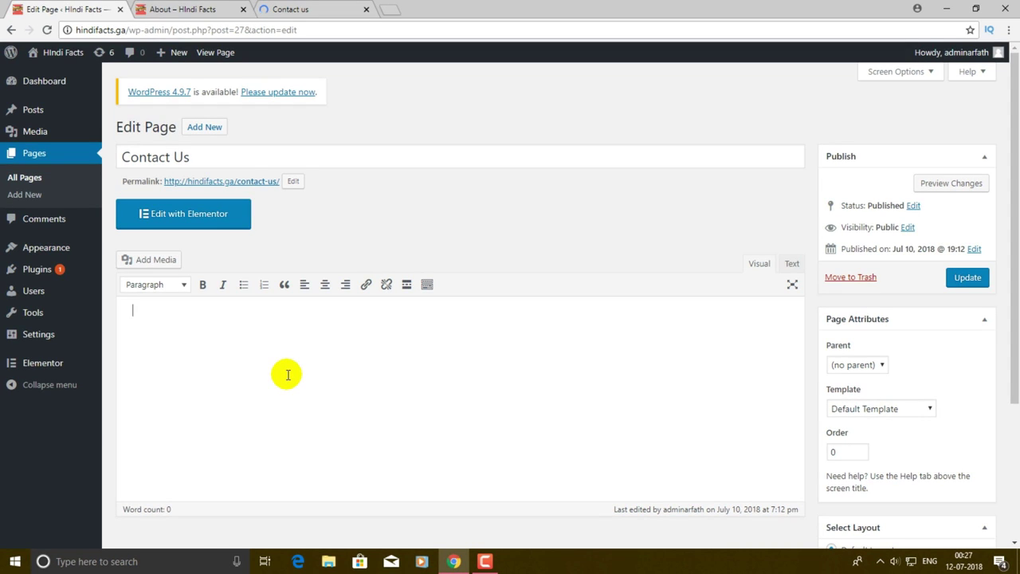
{"action": "key", "text": "ctrl+v"}
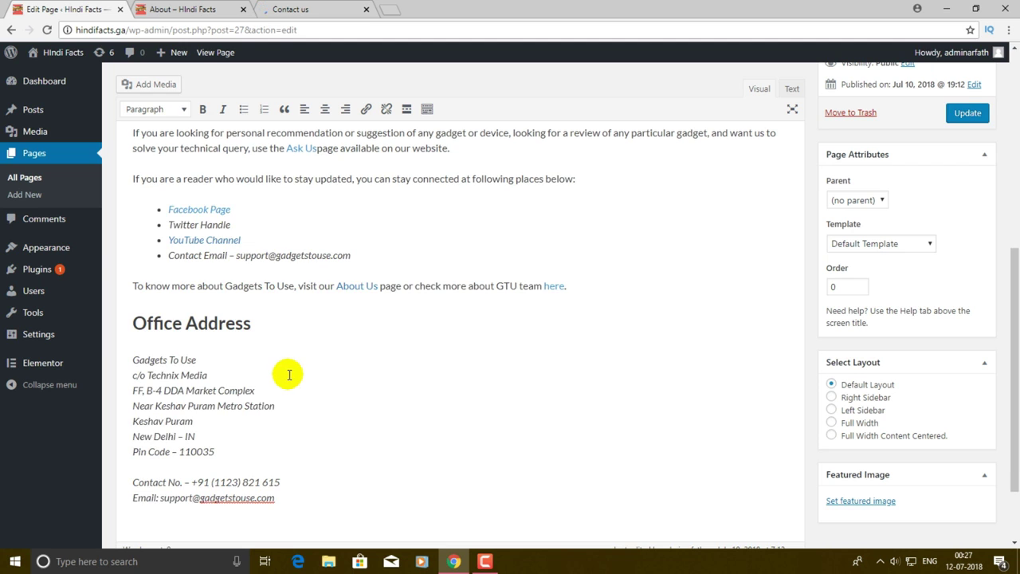
{"action": "scroll", "coordinate": [295, 347], "scroll_direction": "down", "scroll_amount": 2}
{"action": "scroll", "coordinate": [295, 347], "scroll_direction": "up", "scroll_amount": 10}
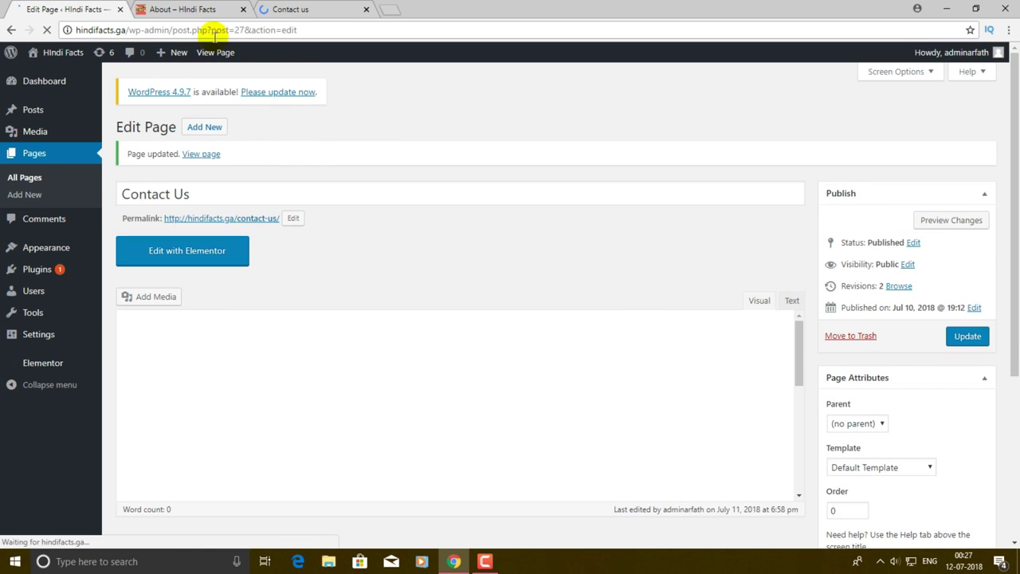
{"action": "left_click", "coordinate": [203, 11]}
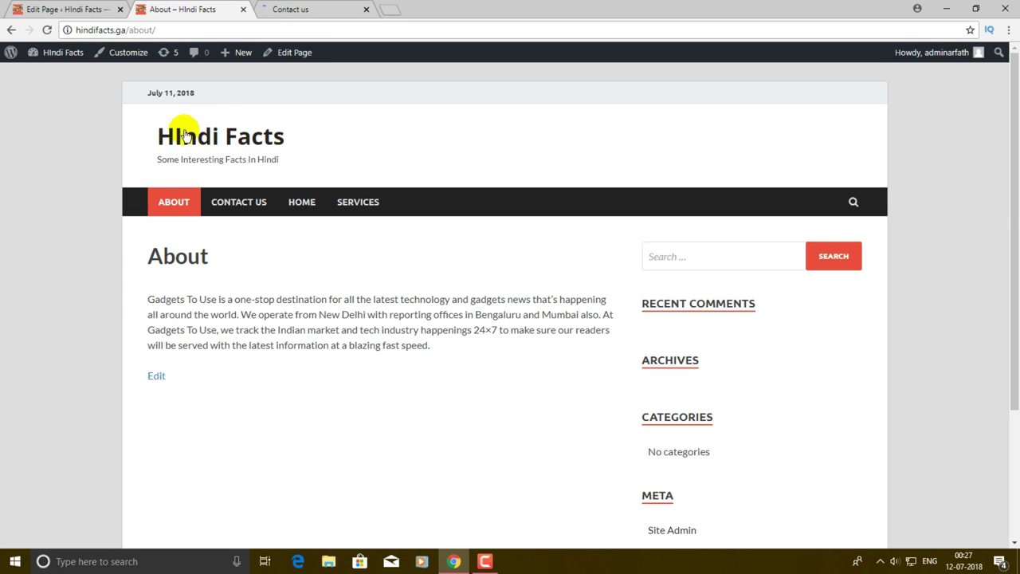
- Scroll through the live Contact Us page to check its contact details and office address, then close that tab
{"action": "scroll", "coordinate": [205, 285], "scroll_direction": "down", "scroll_amount": 1}
{"action": "scroll", "coordinate": [228, 231], "scroll_direction": "up", "scroll_amount": 1}
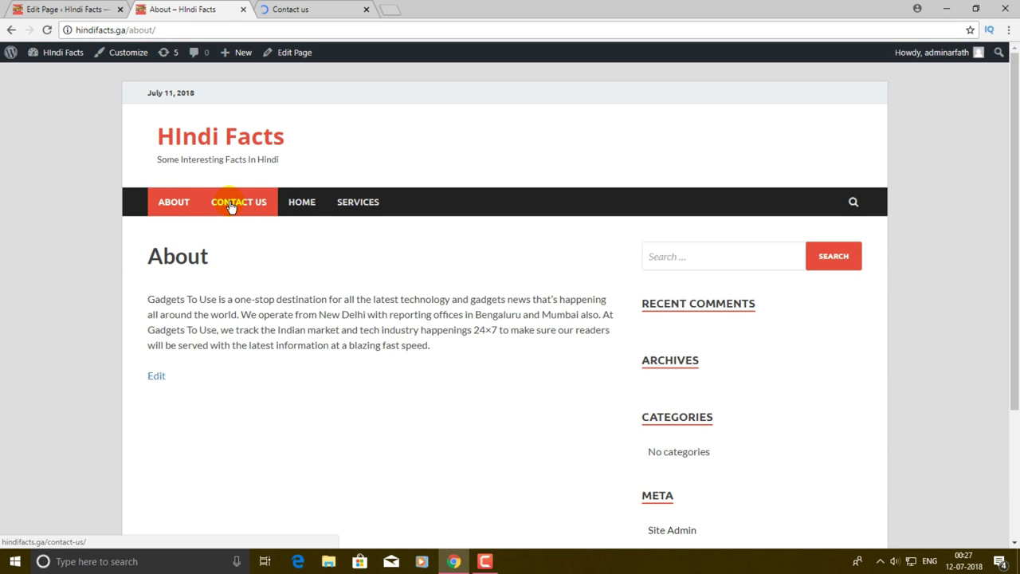
{"action": "left_click", "coordinate": [248, 219]}
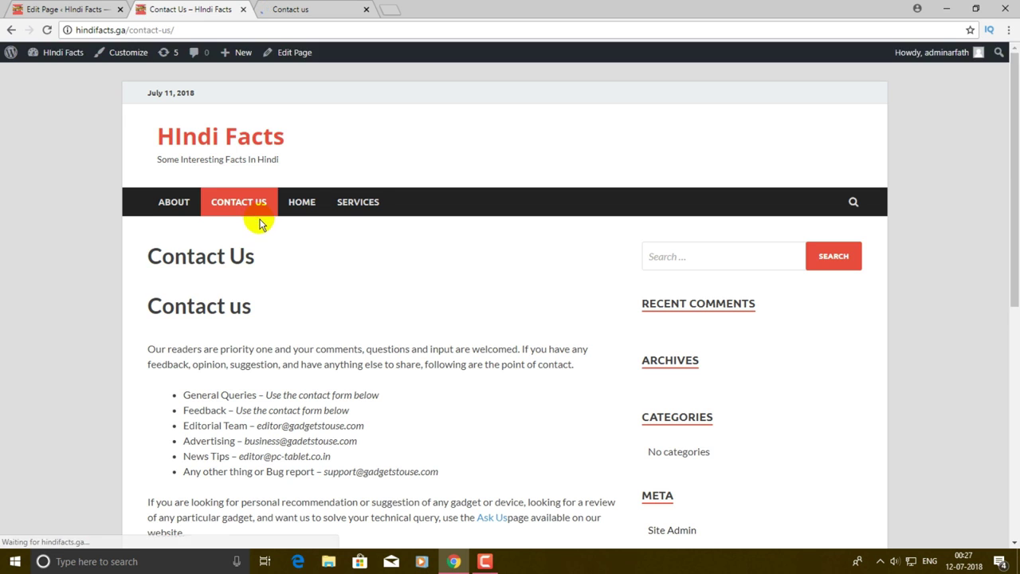
{"action": "scroll", "coordinate": [268, 141], "scroll_direction": "down", "scroll_amount": 5}
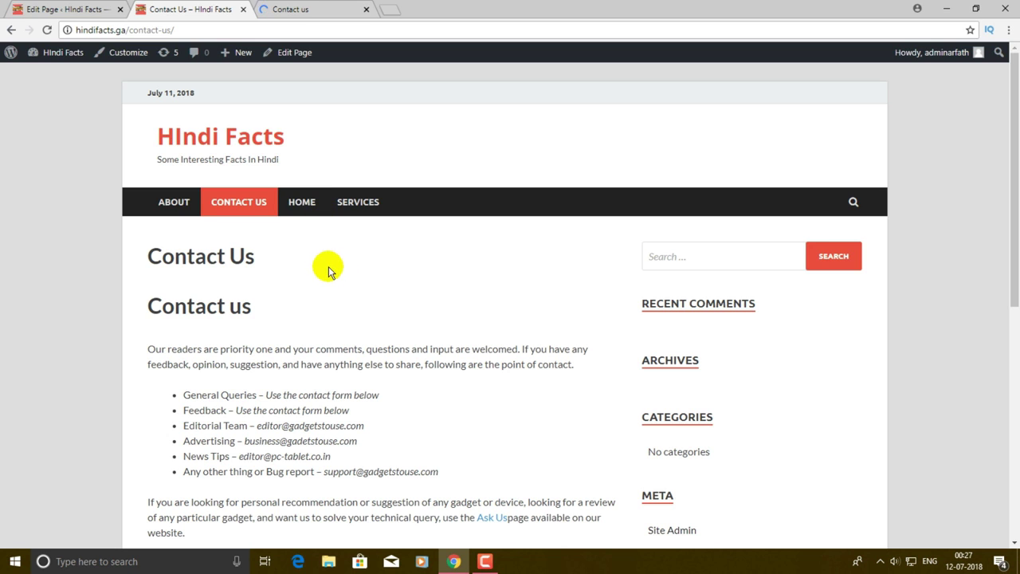
{"action": "scroll", "coordinate": [328, 271], "scroll_direction": "down", "scroll_amount": 2}
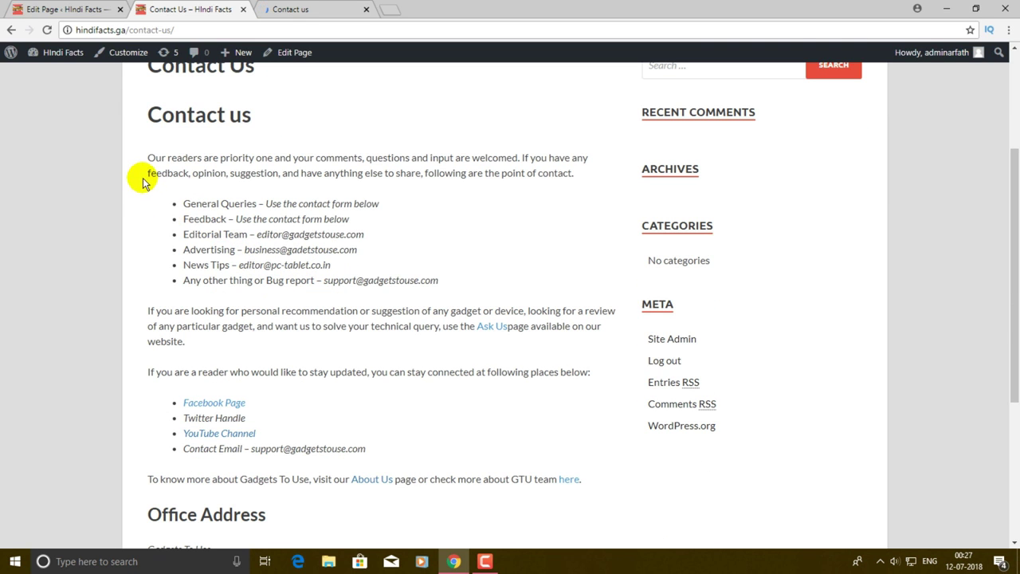
{"action": "scroll", "coordinate": [147, 171], "scroll_direction": "down", "scroll_amount": 2}
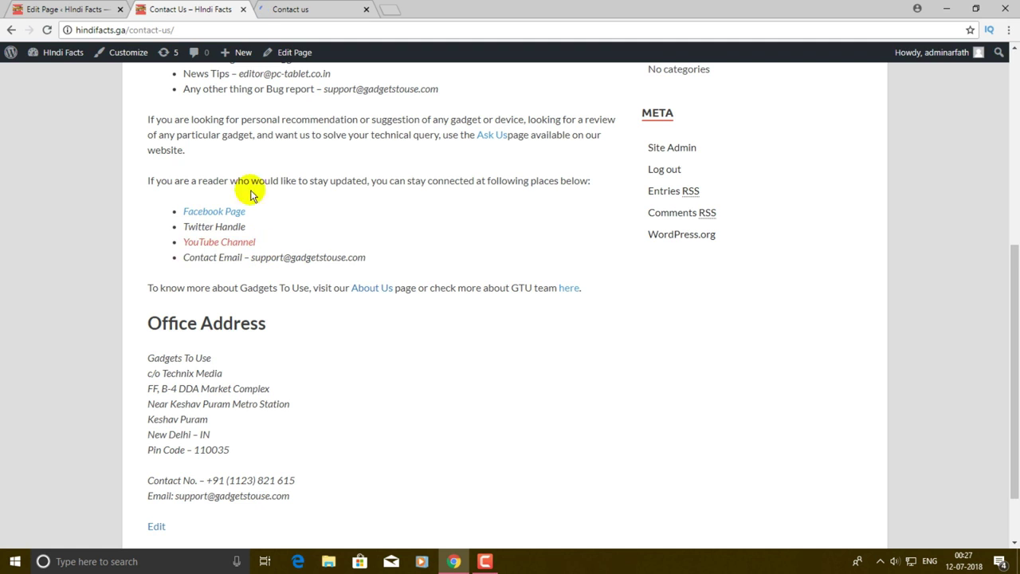
{"action": "scroll", "coordinate": [328, 219], "scroll_direction": "down", "scroll_amount": 1}
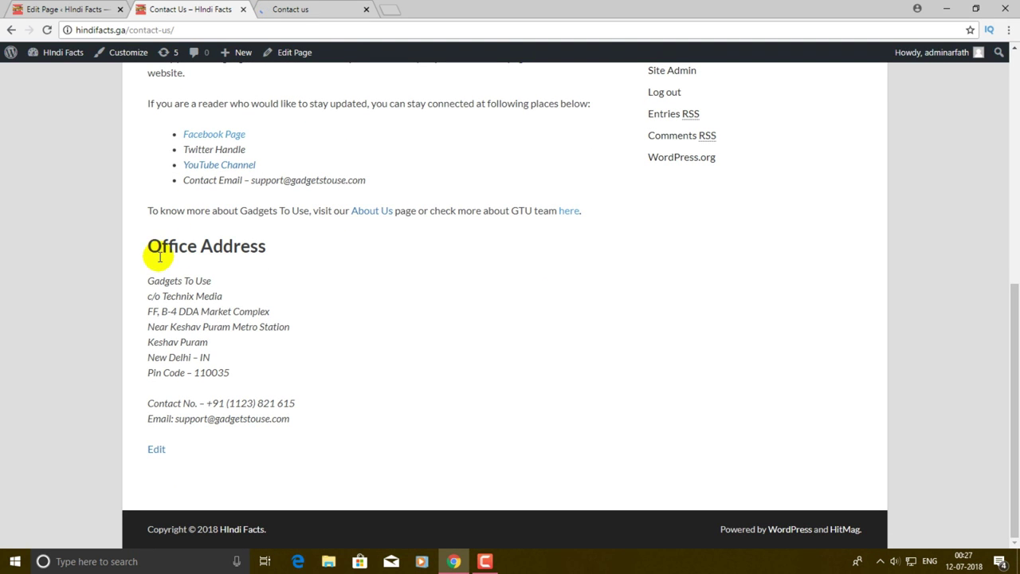
{"action": "scroll", "coordinate": [159, 256], "scroll_direction": "up", "scroll_amount": 3}
{"action": "left_click", "coordinate": [243, 9]}
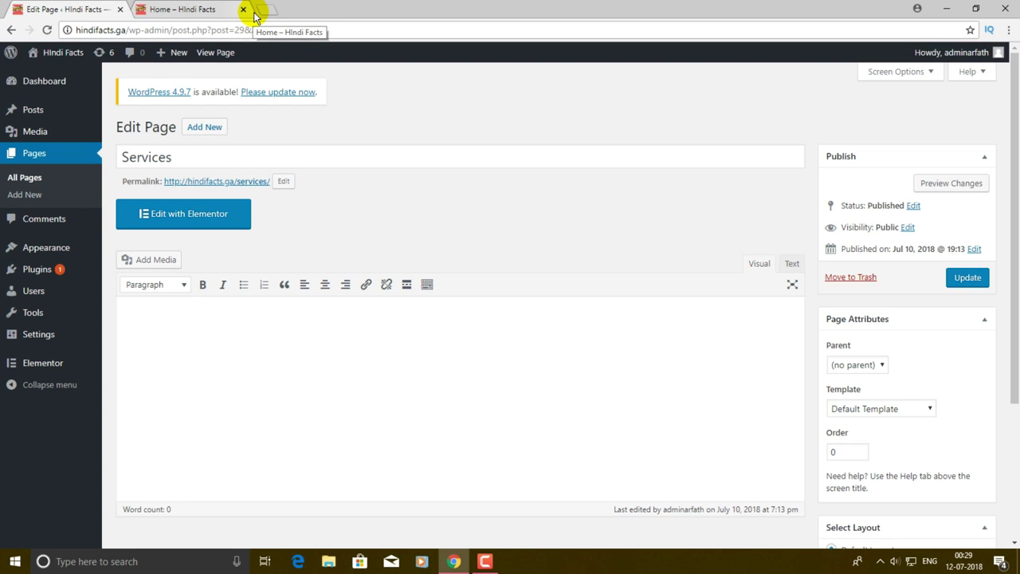
- Close the extra Home tab and visit the HIndi Facts front page from the admin bar
{"action": "left_click", "coordinate": [243, 9]}
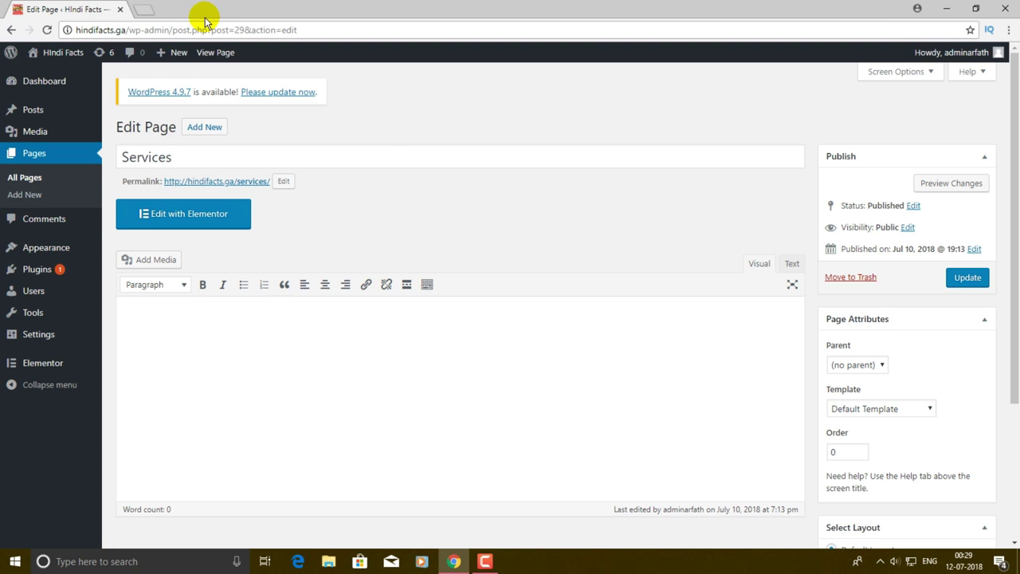
{"action": "left_click", "coordinate": [62, 52]}
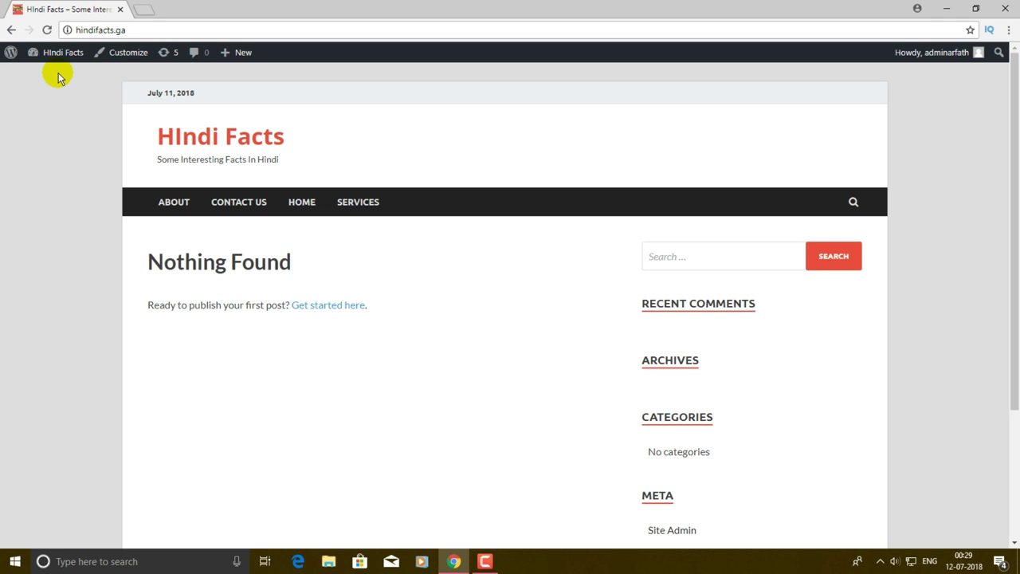